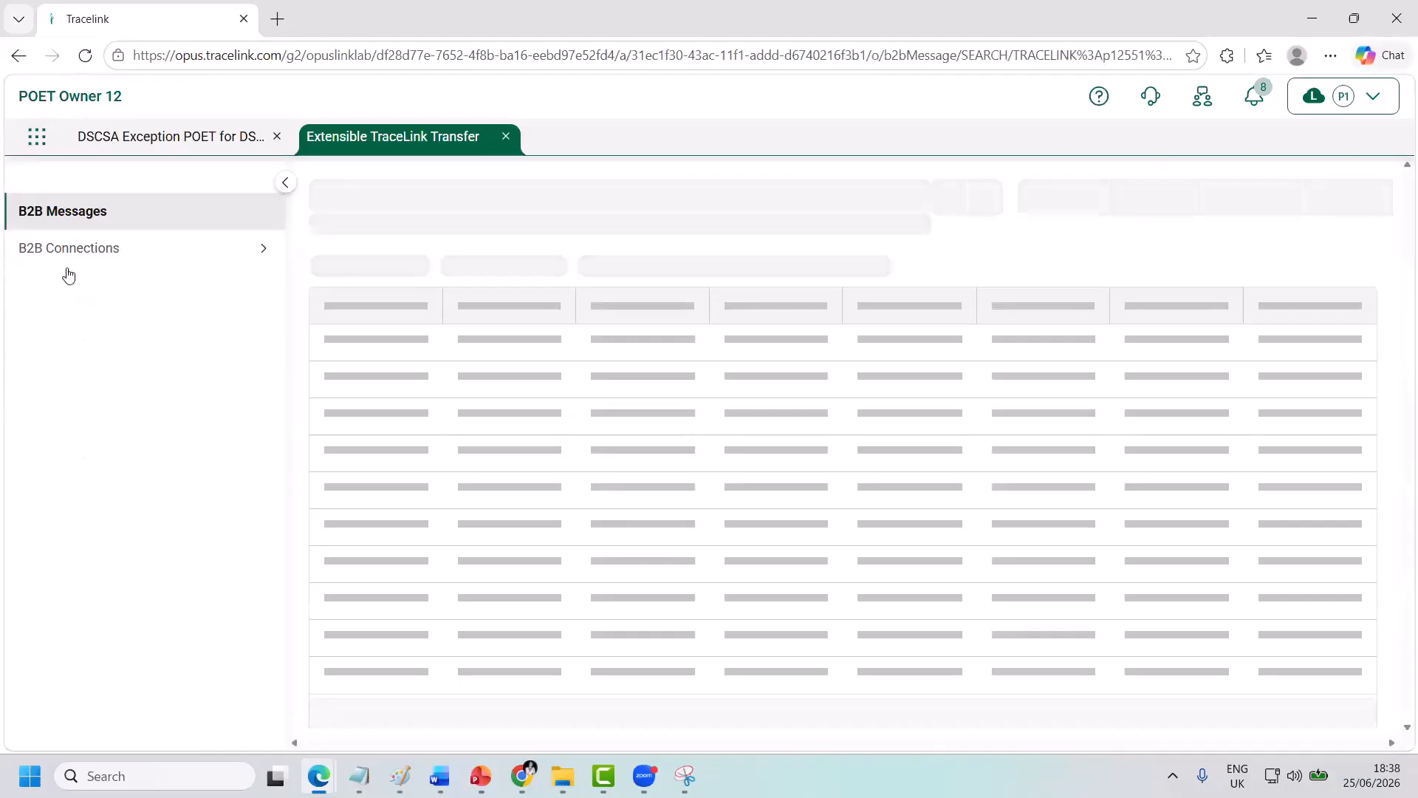
Start a new SMTP (Email) B2B connection named POETOWNER_12_B2B_CONNECTION.
{"action": "left_click", "coordinate": [65, 251]}
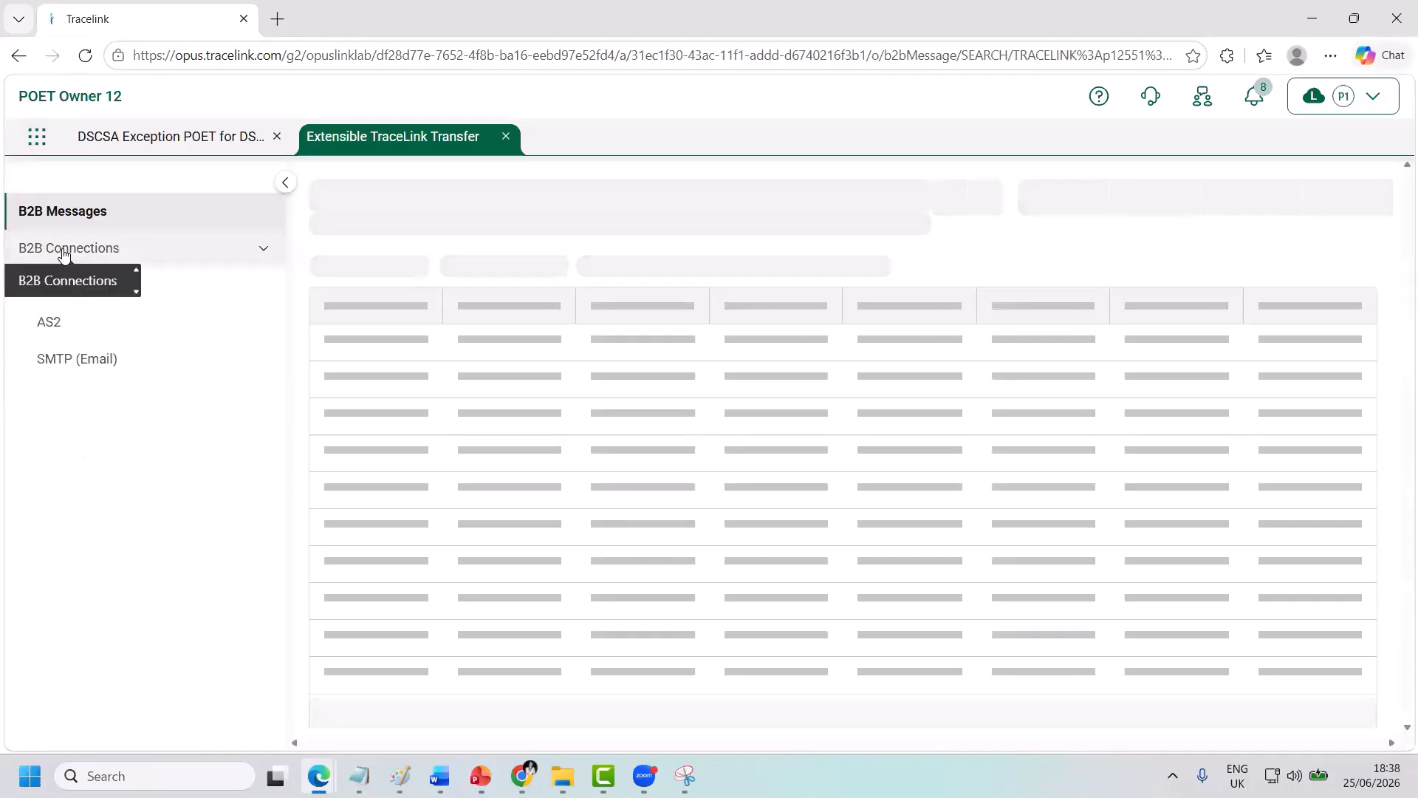
{"action": "left_click", "coordinate": [92, 370]}
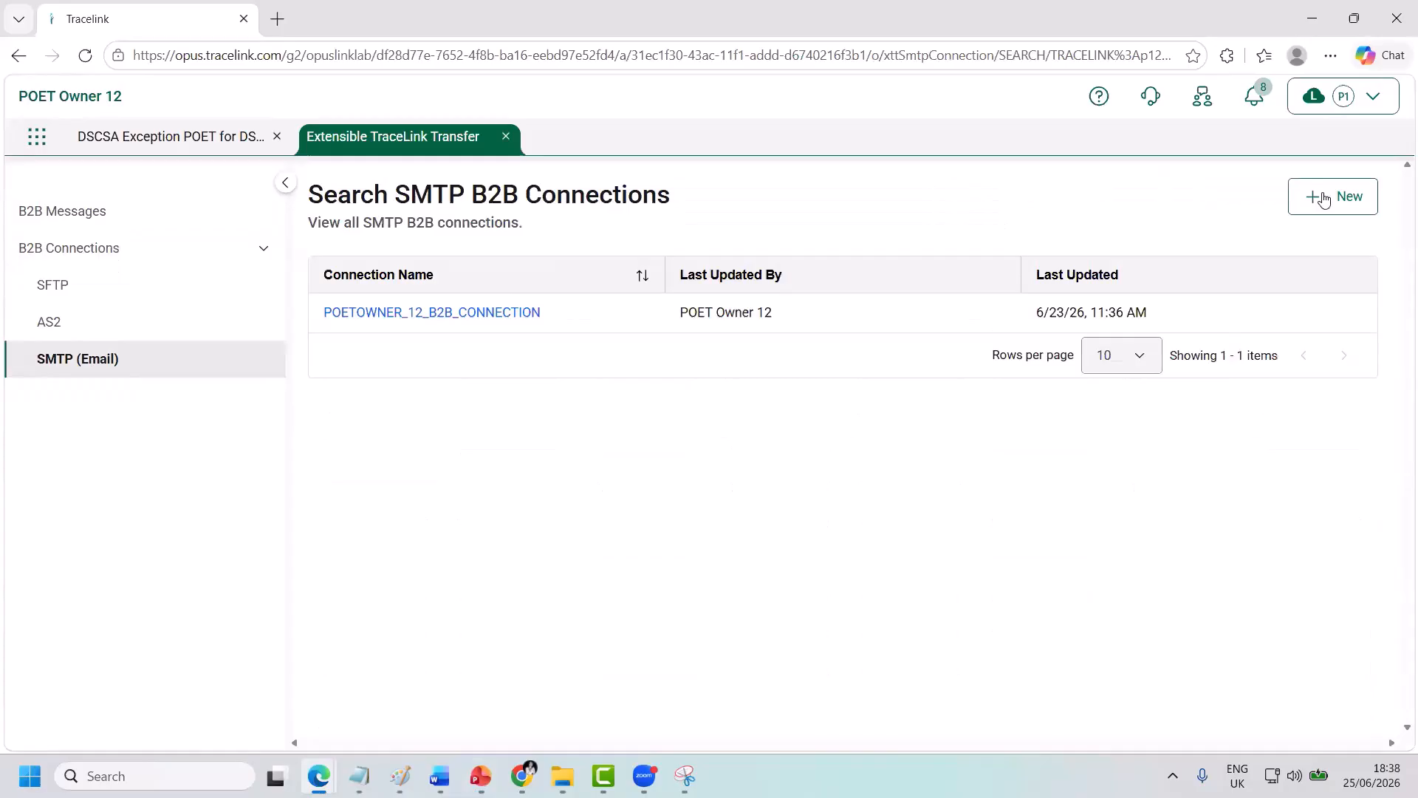
{"action": "left_click", "coordinate": [1324, 198]}
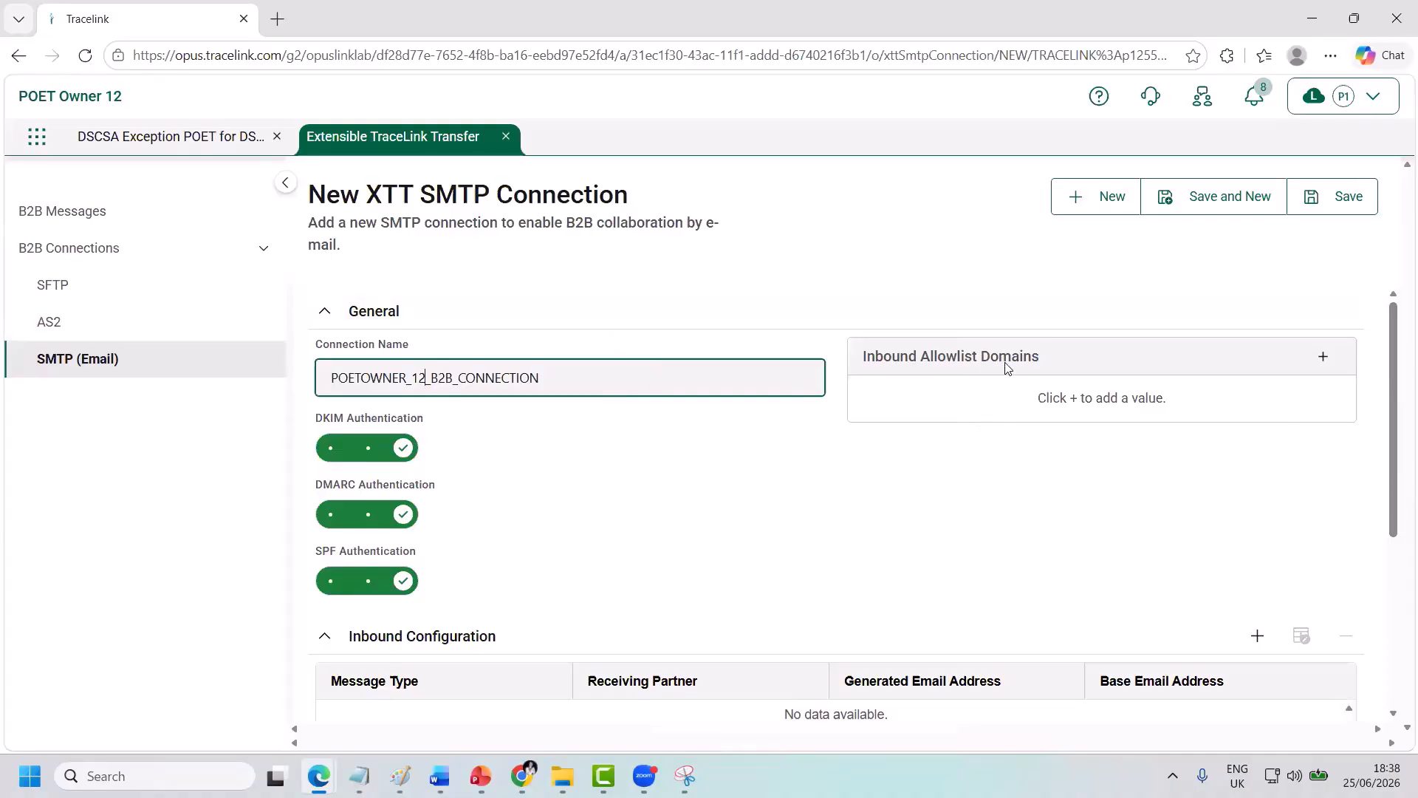
Add an inbound allowlist domain entry for the gmail domain.
{"action": "left_click", "coordinate": [1323, 357]}
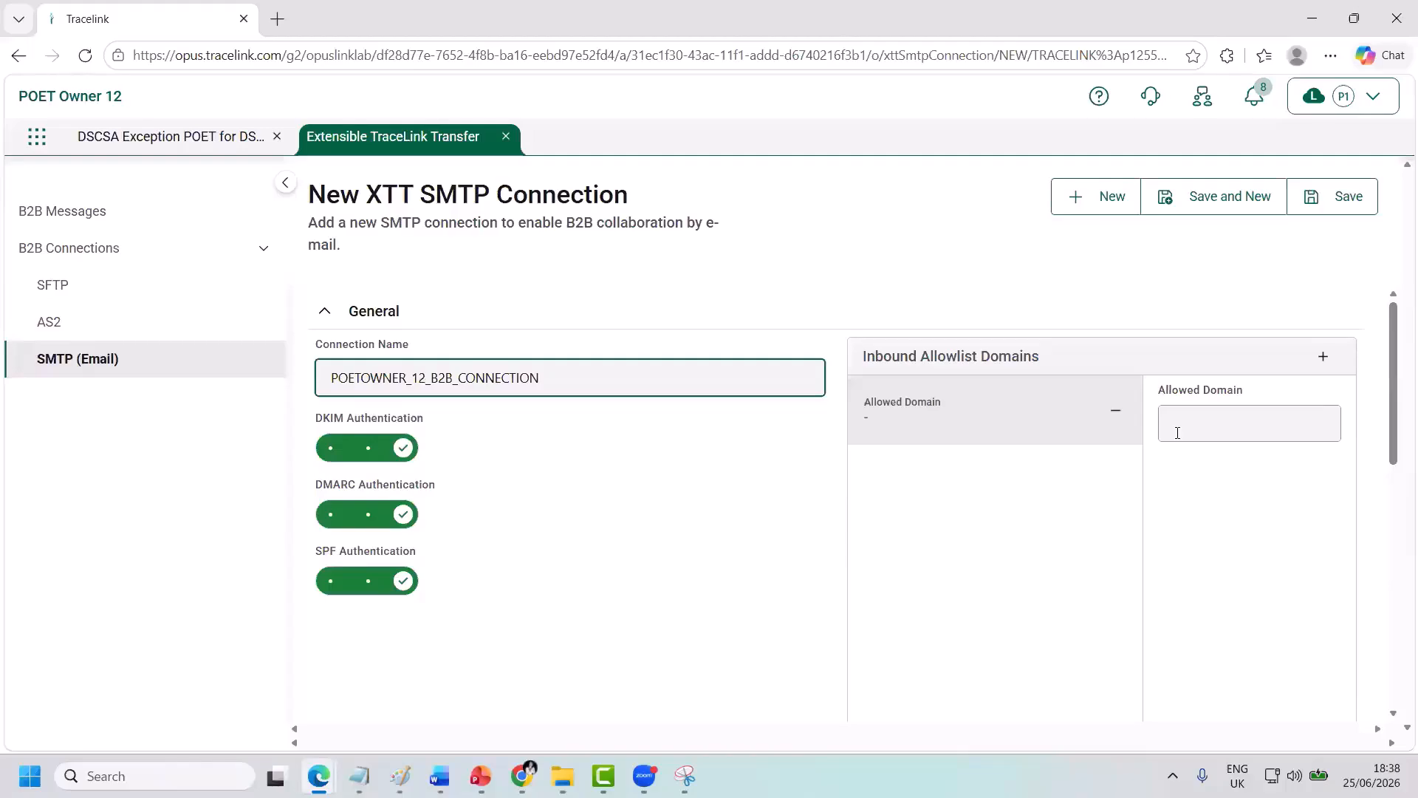
{"action": "left_click", "coordinate": [1178, 434]}
{"action": "type", "text": "gmail."}
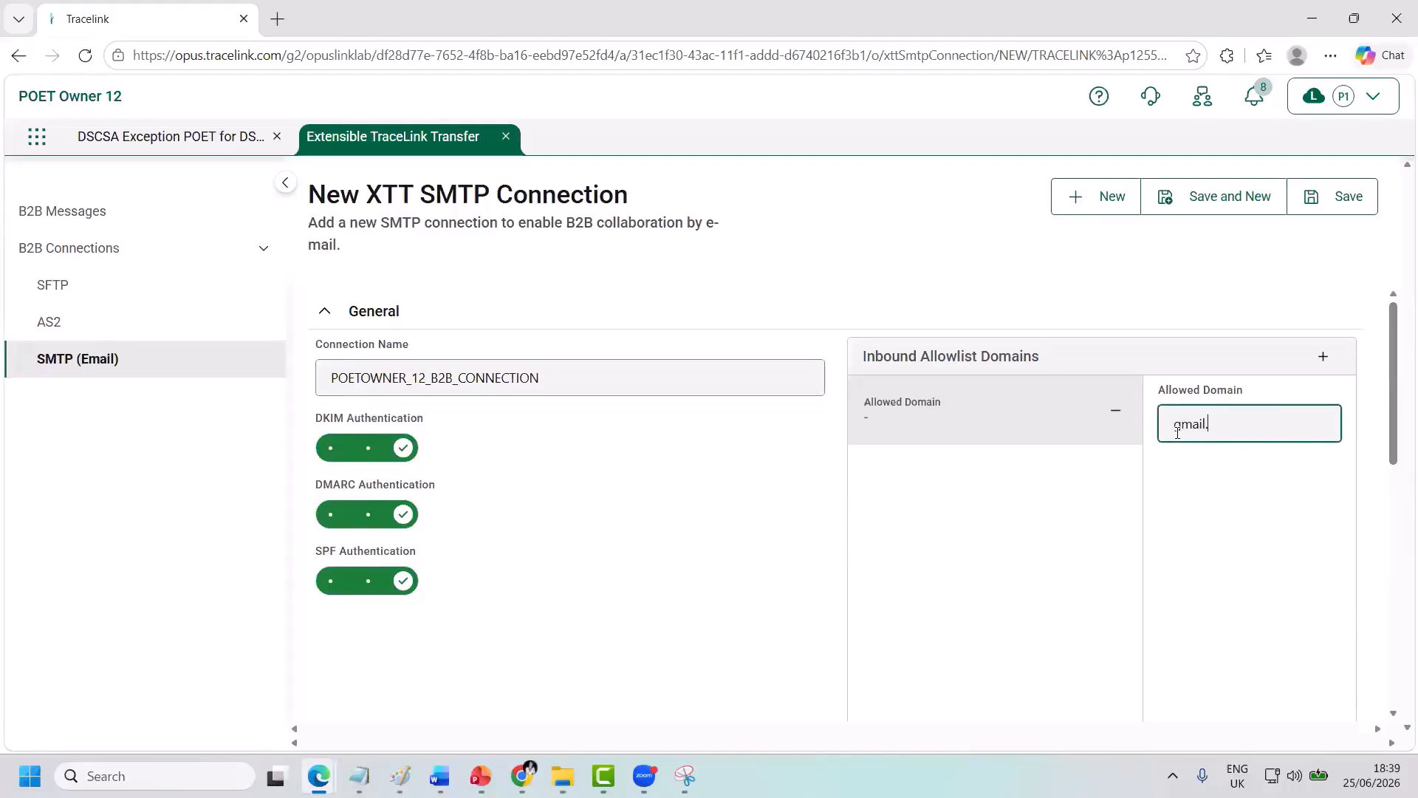
{"action": "scroll", "coordinate": [1124, 513], "scroll_direction": "down", "scroll_amount": 8}
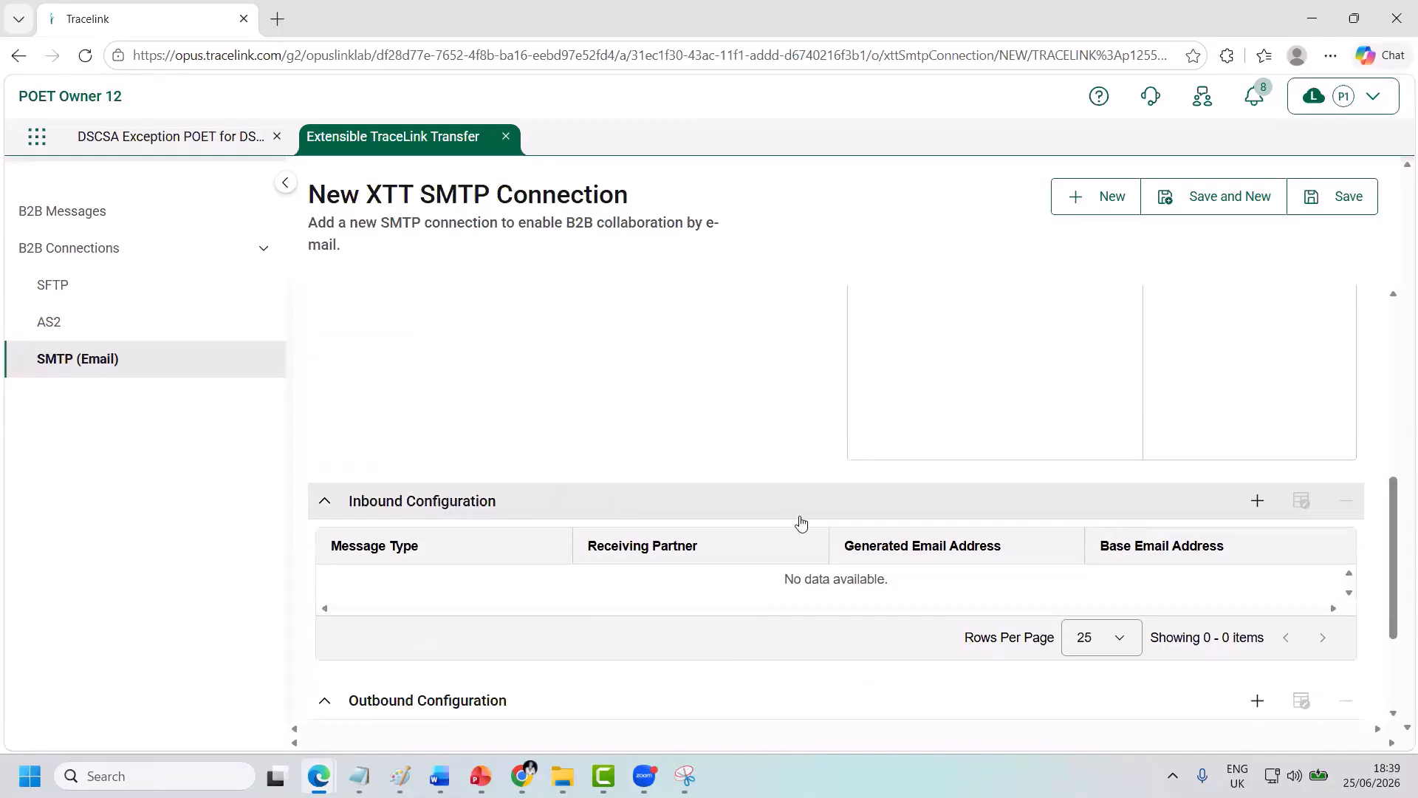
Add an inbound row: base address compliance_exception, Compliance Exception type, POET Owner 12, one allowed sender e-mail.
{"action": "left_click", "coordinate": [1256, 504]}
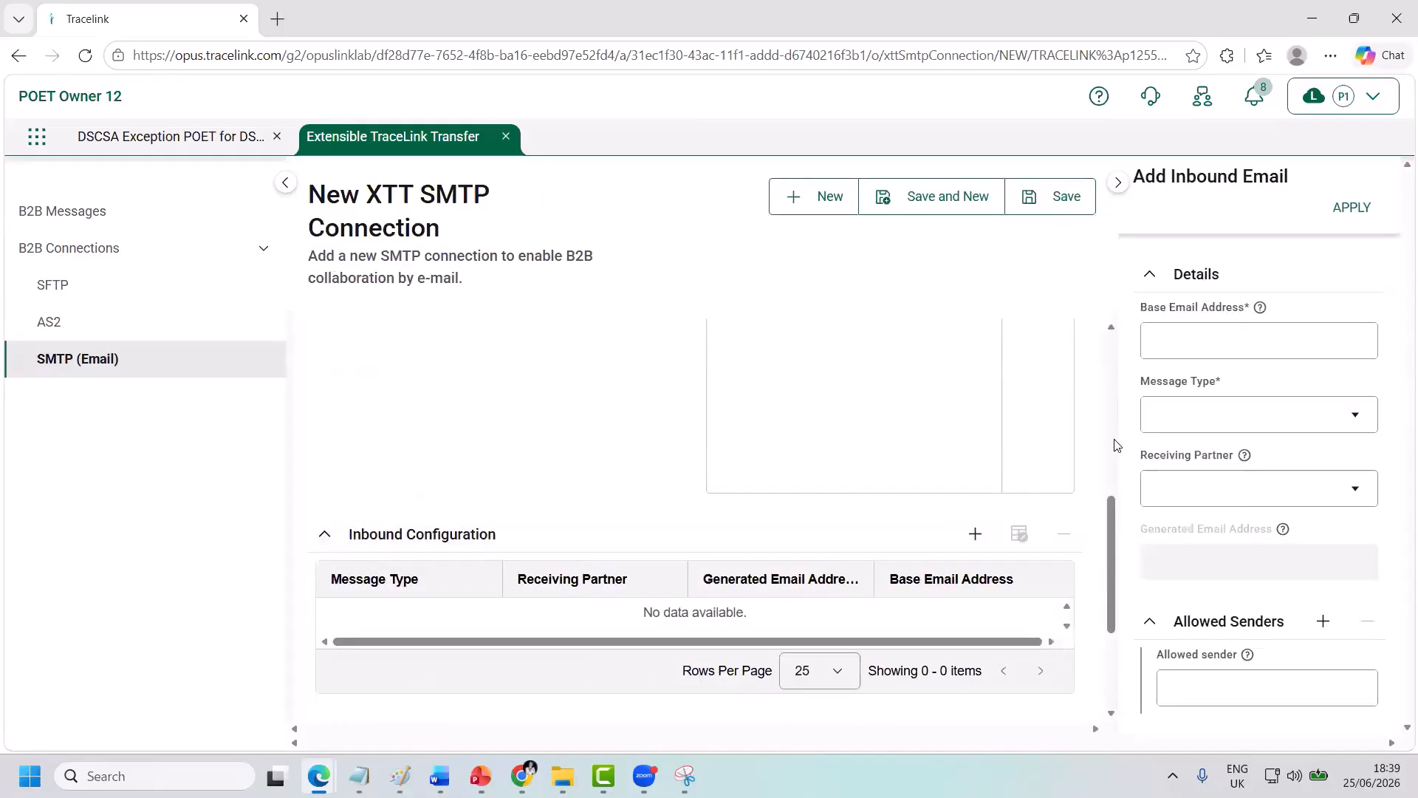
{"action": "left_click", "coordinate": [1229, 339]}
{"action": "type", "text": "compliance_exception"}
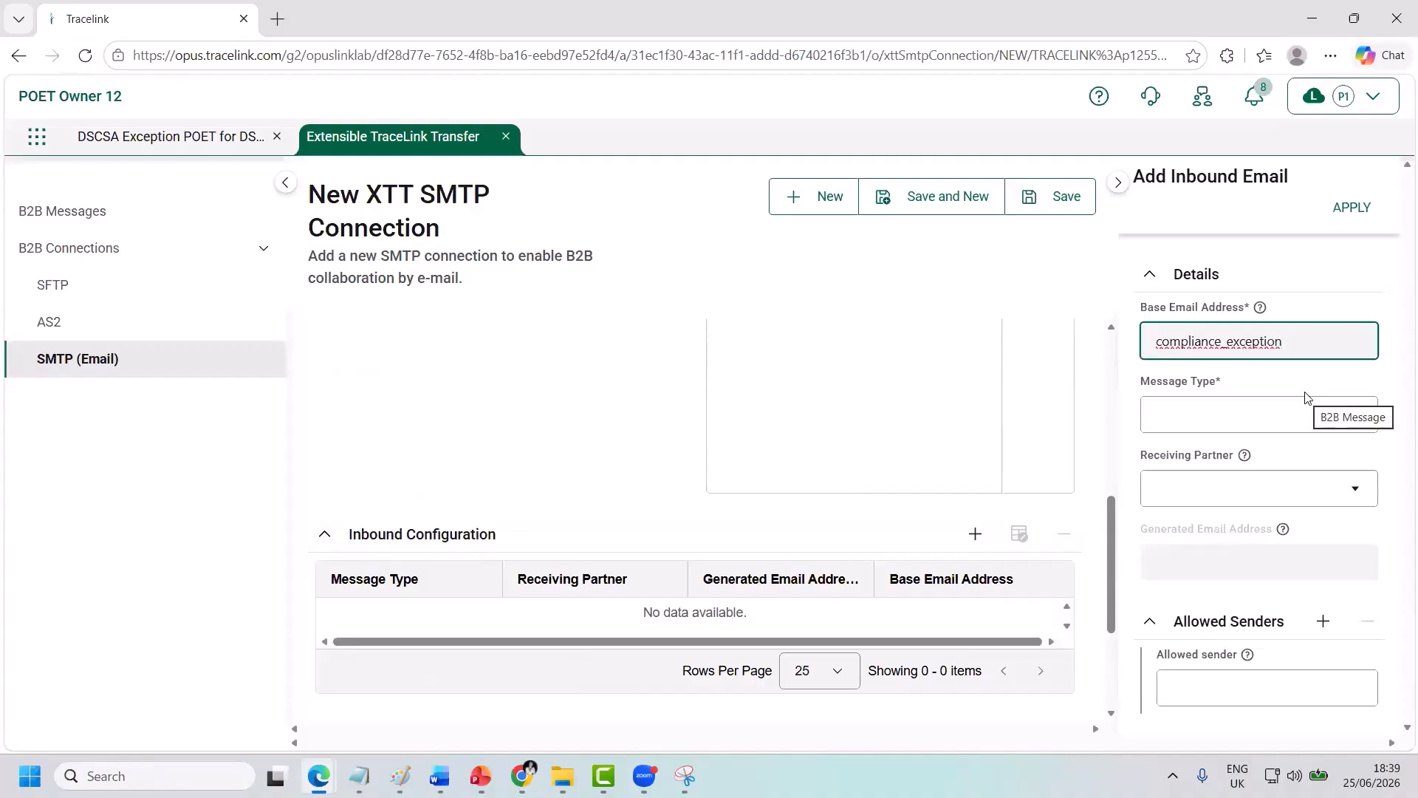
{"action": "left_click", "coordinate": [1262, 411]}
{"action": "type", "text": "c"}
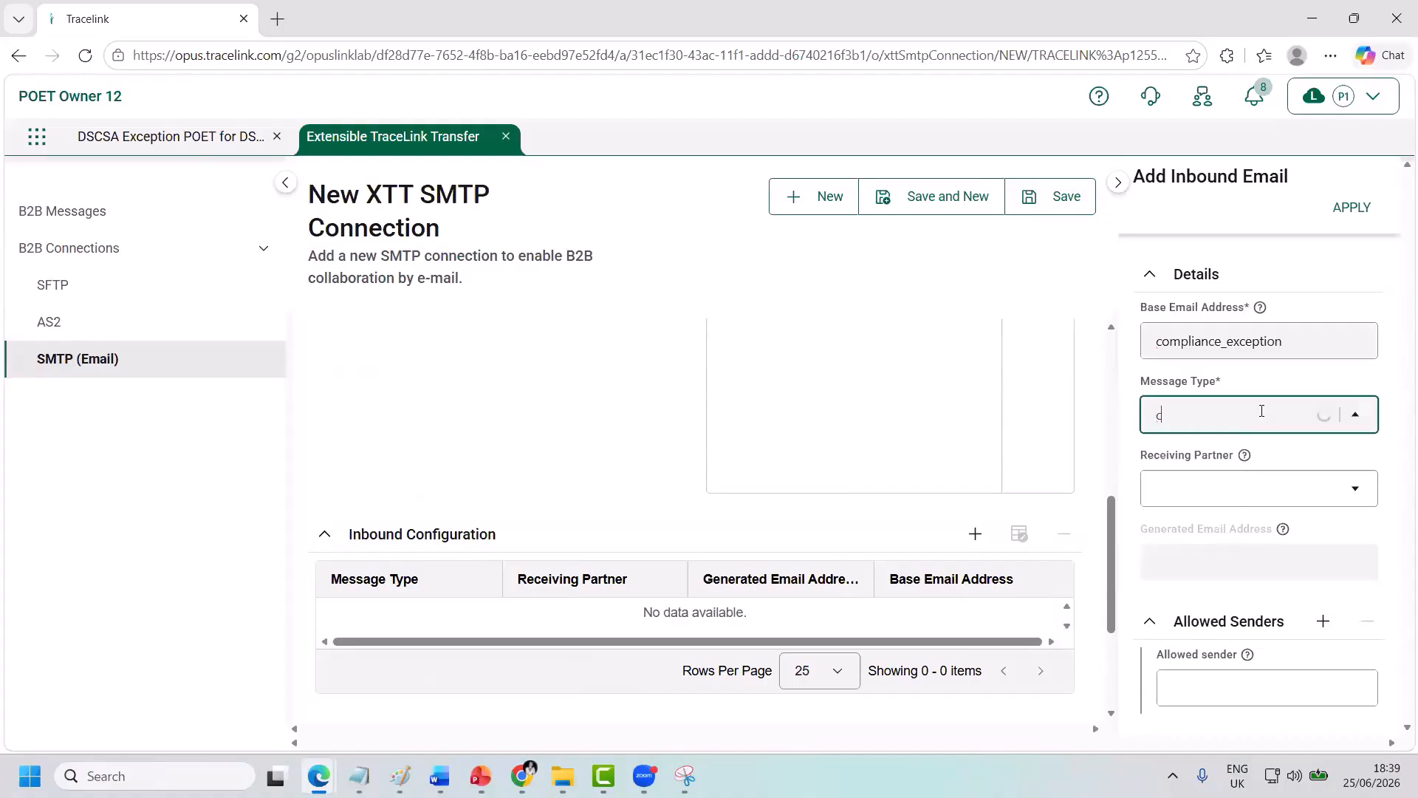
{"action": "type", "text": "ompliance"}
{"action": "left_click", "coordinate": [1221, 491]}
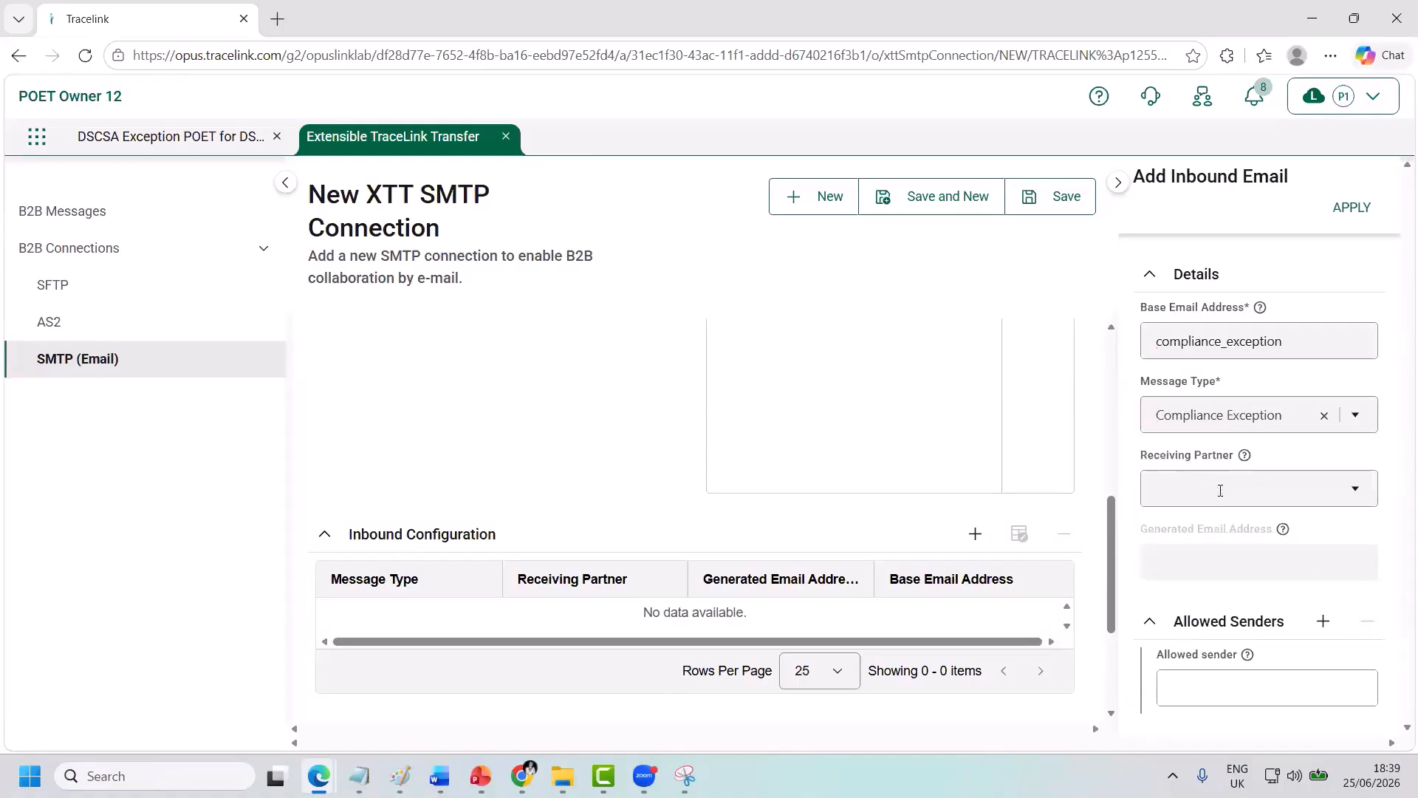
{"action": "left_click", "coordinate": [1221, 490]}
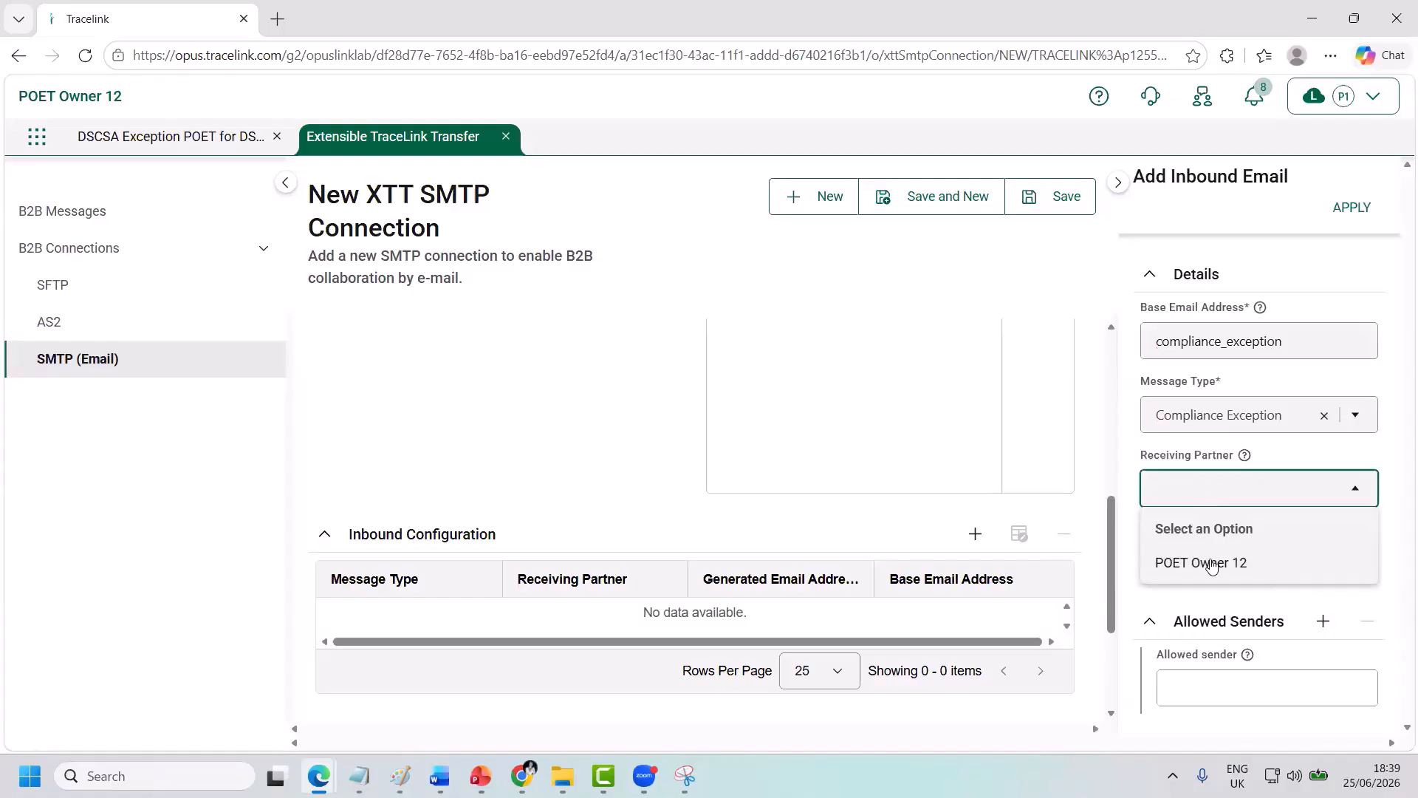
{"action": "left_click", "coordinate": [1208, 563]}
{"action": "left_click", "coordinate": [1278, 690]}
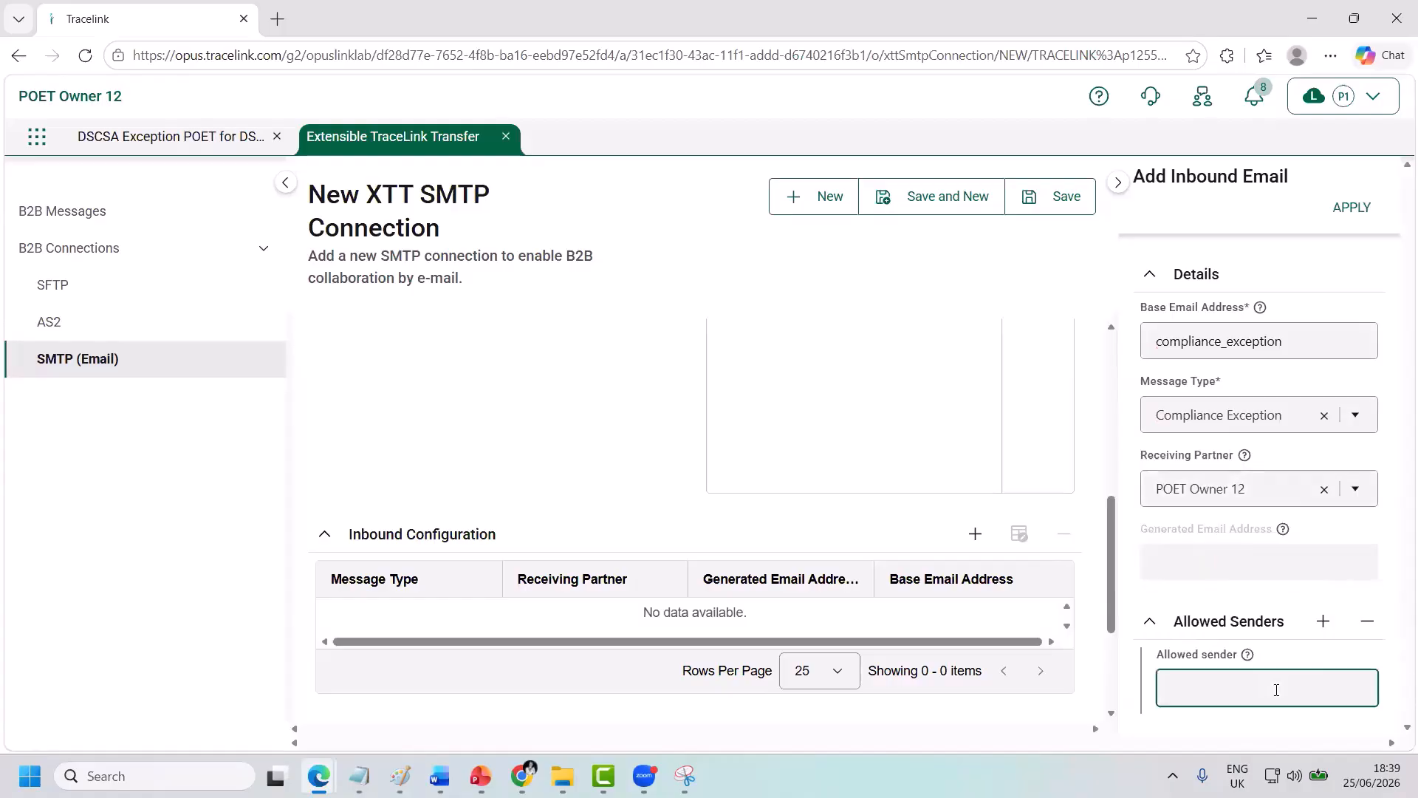
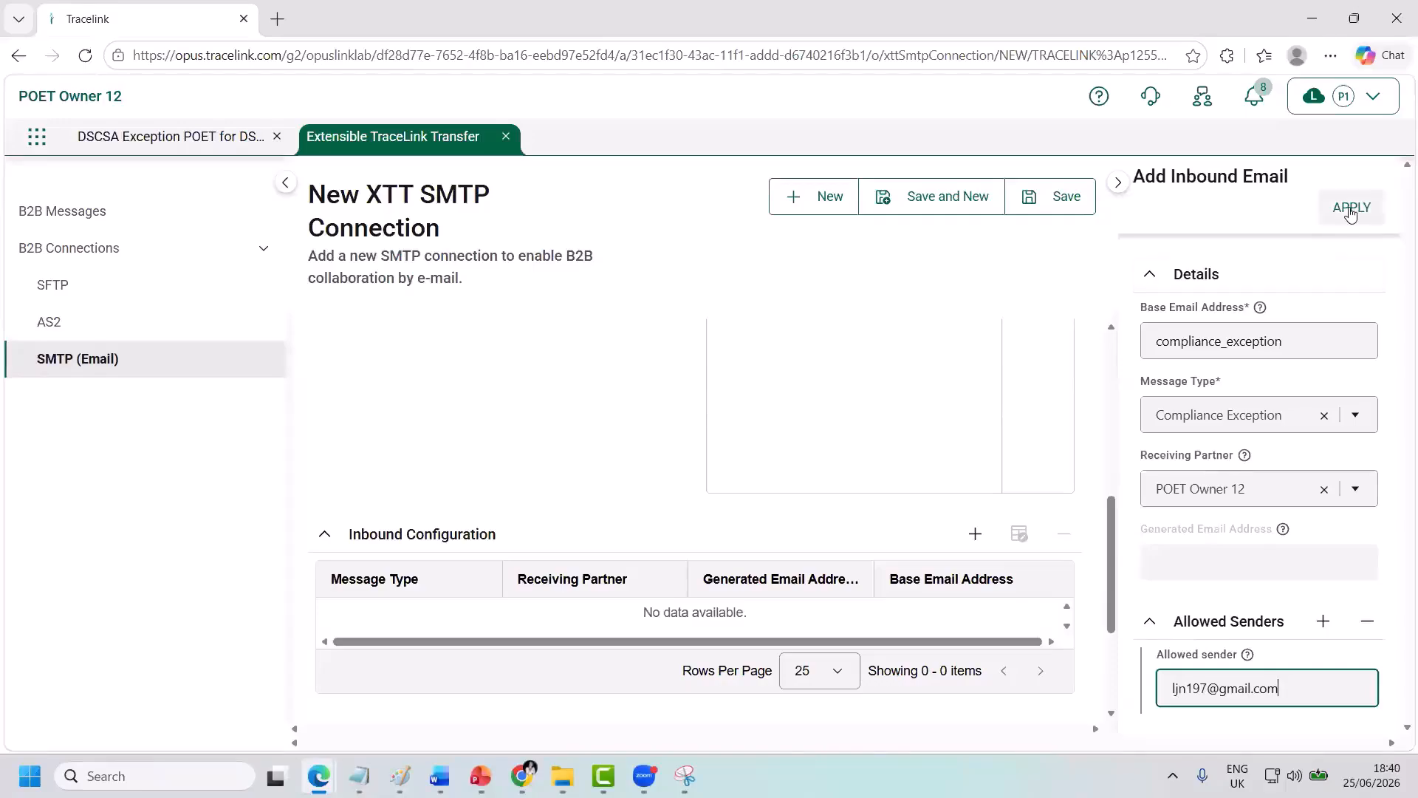
{"action": "left_click", "coordinate": [1351, 210]}
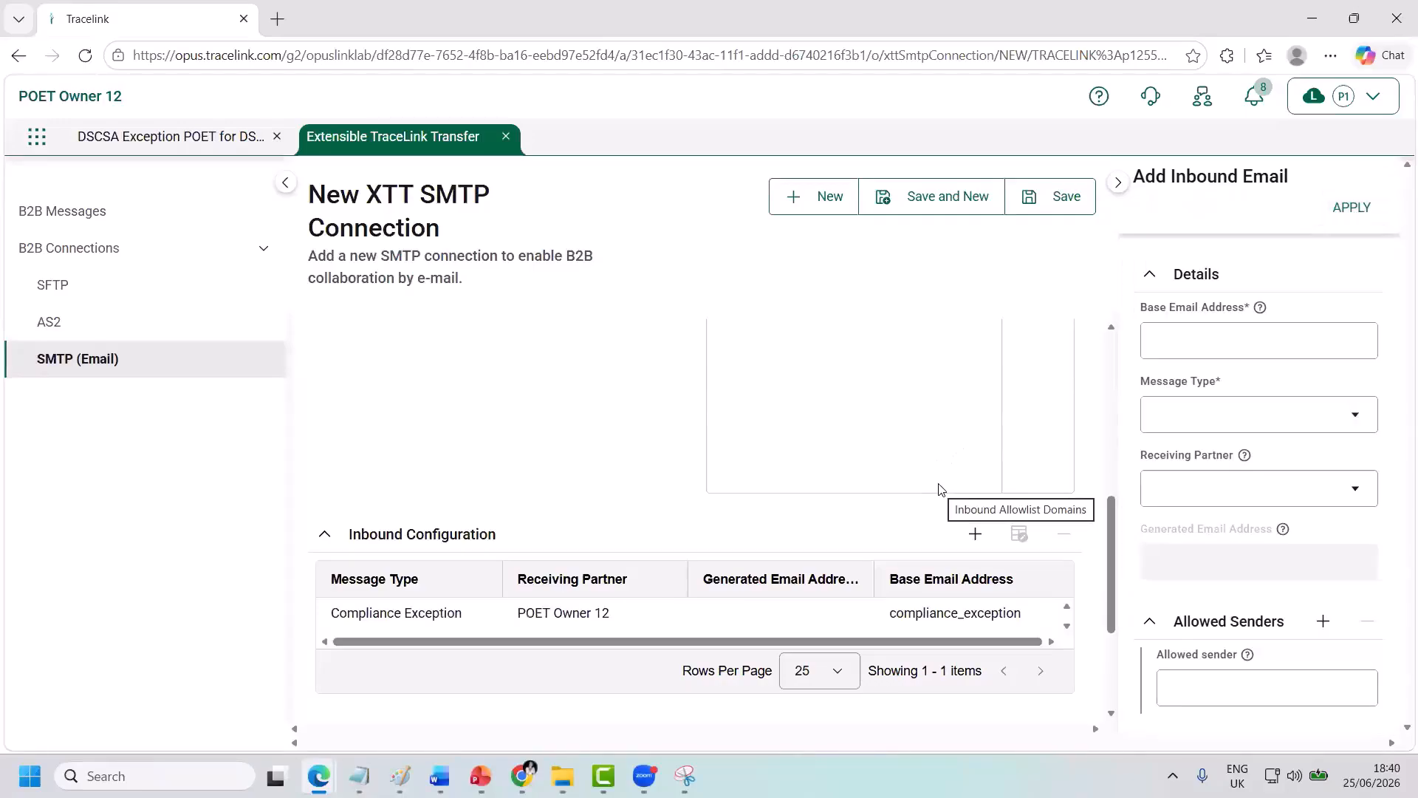
Add an inbound row compliance_exception_advisement for Compliance Exception Advisement, POET Owner 12, with an allowed sender.
{"action": "left_click", "coordinate": [1164, 355]}
{"action": "type", "text": "compliance_exception_advisement"}
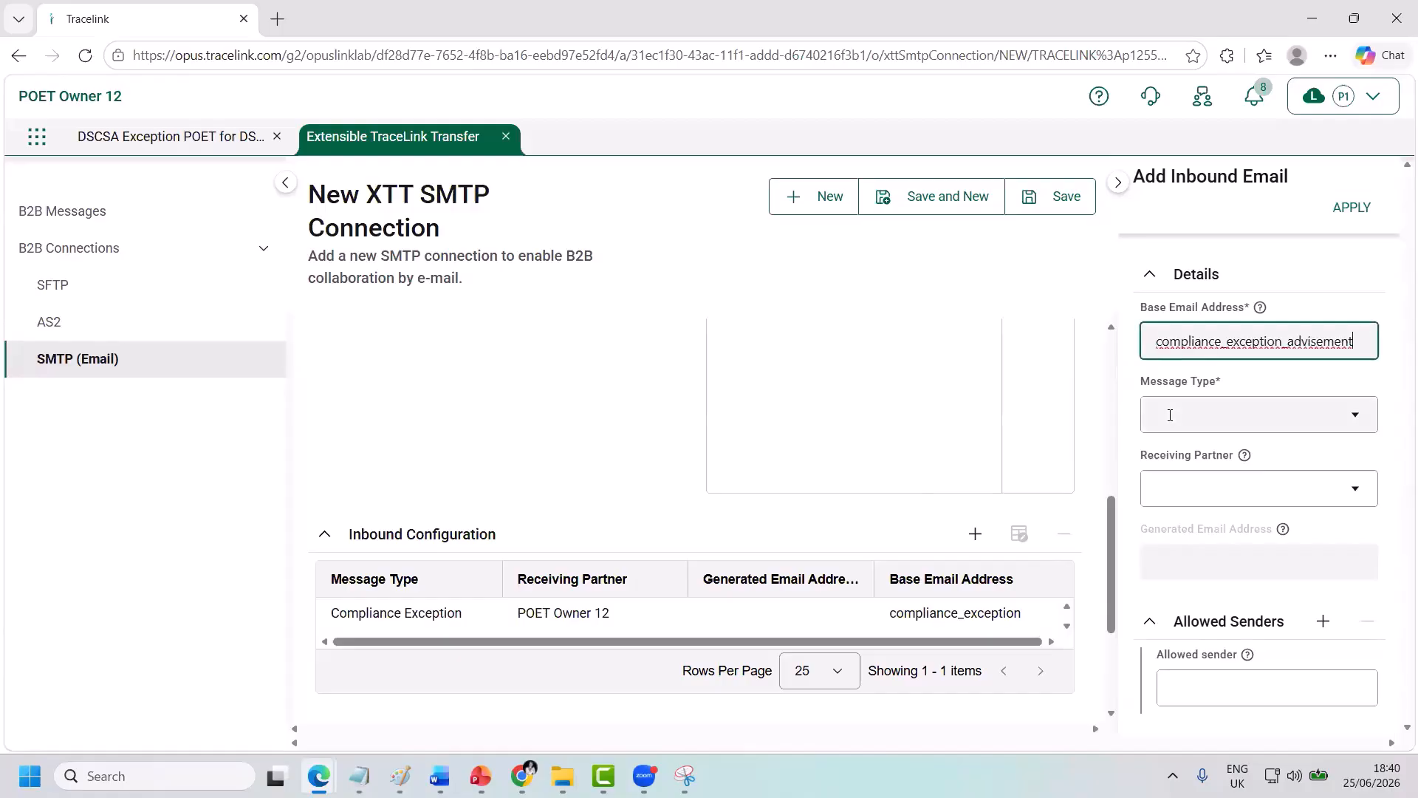
{"action": "left_click", "coordinate": [1171, 414]}
{"action": "type", "text": "co"}
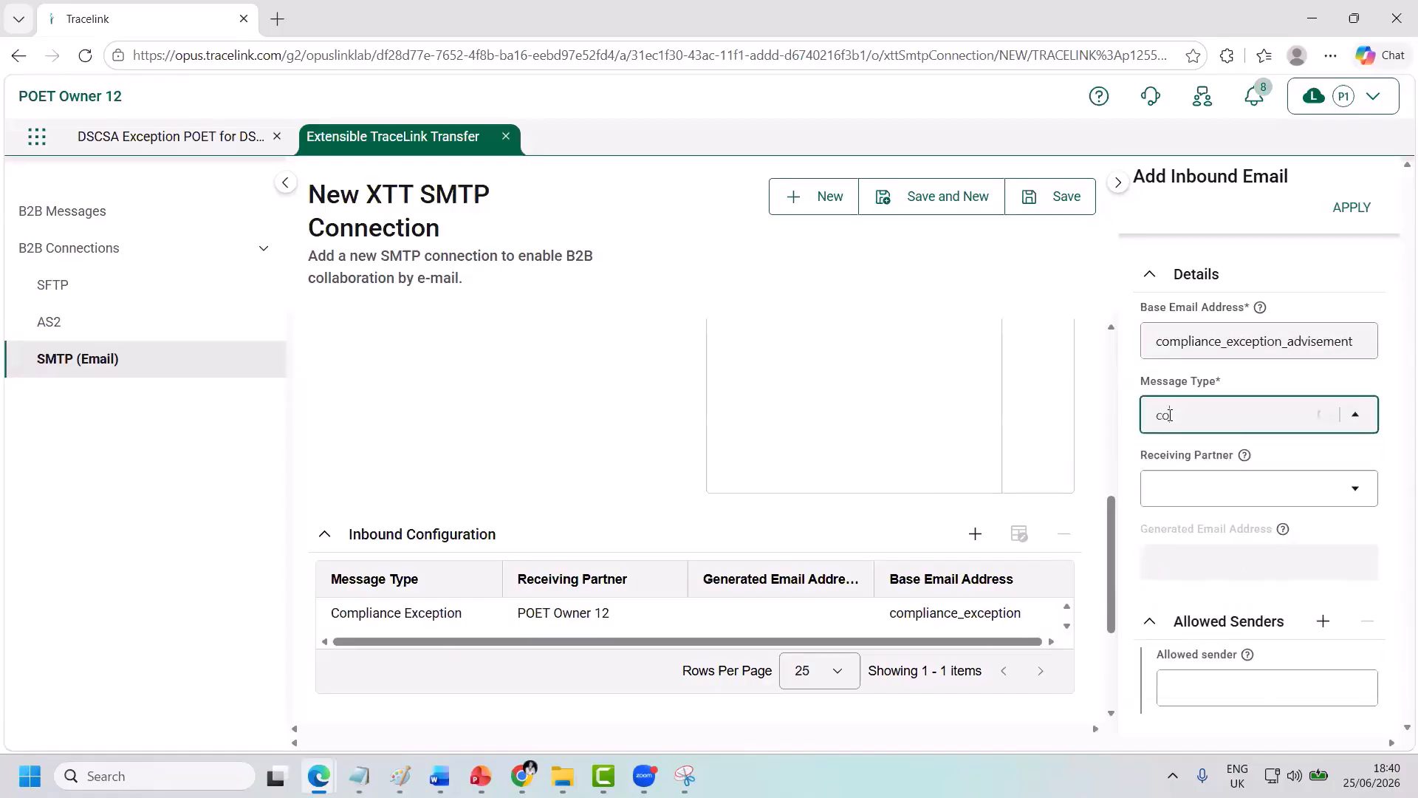
{"action": "type", "text": "mpli"}
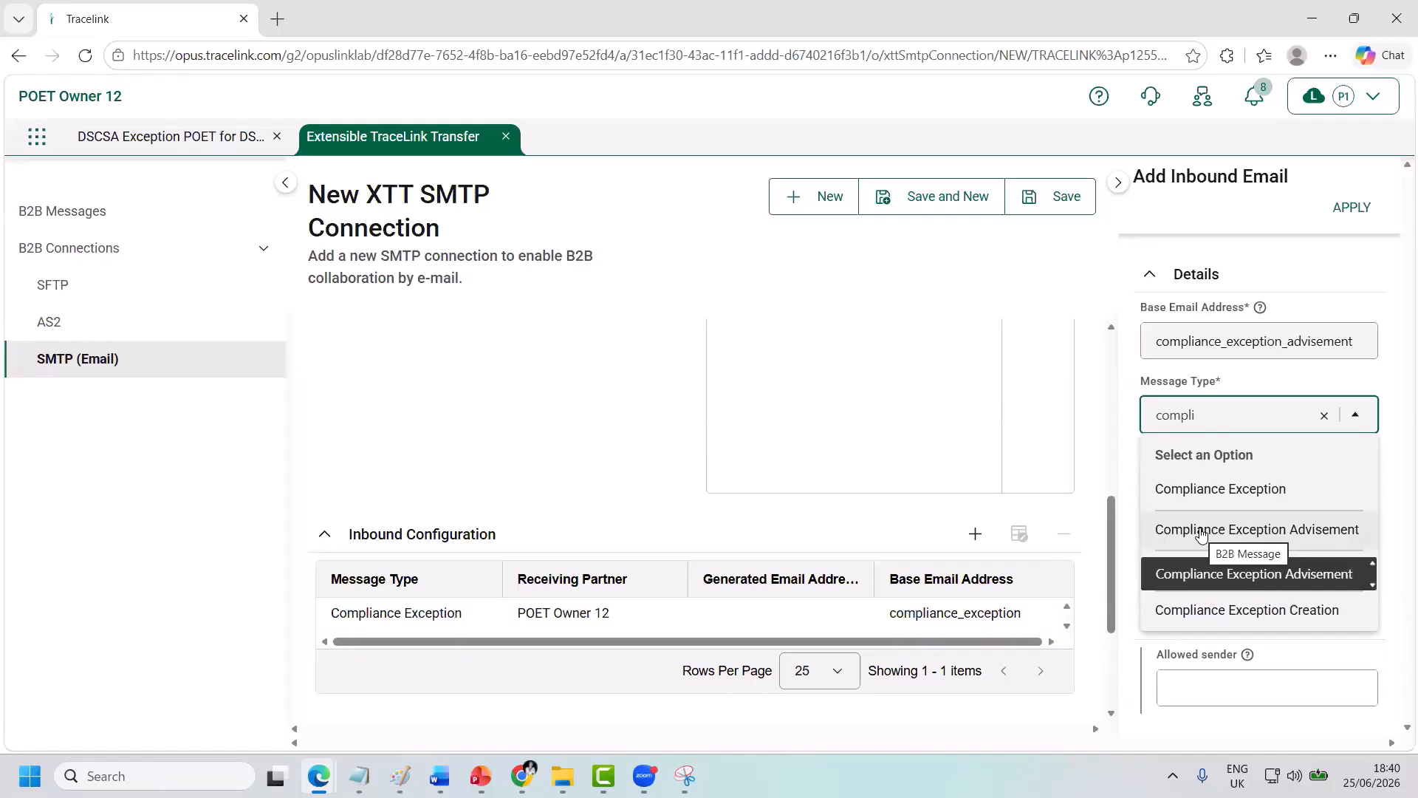
{"action": "left_click", "coordinate": [1200, 532]}
{"action": "left_click", "coordinate": [1176, 498]}
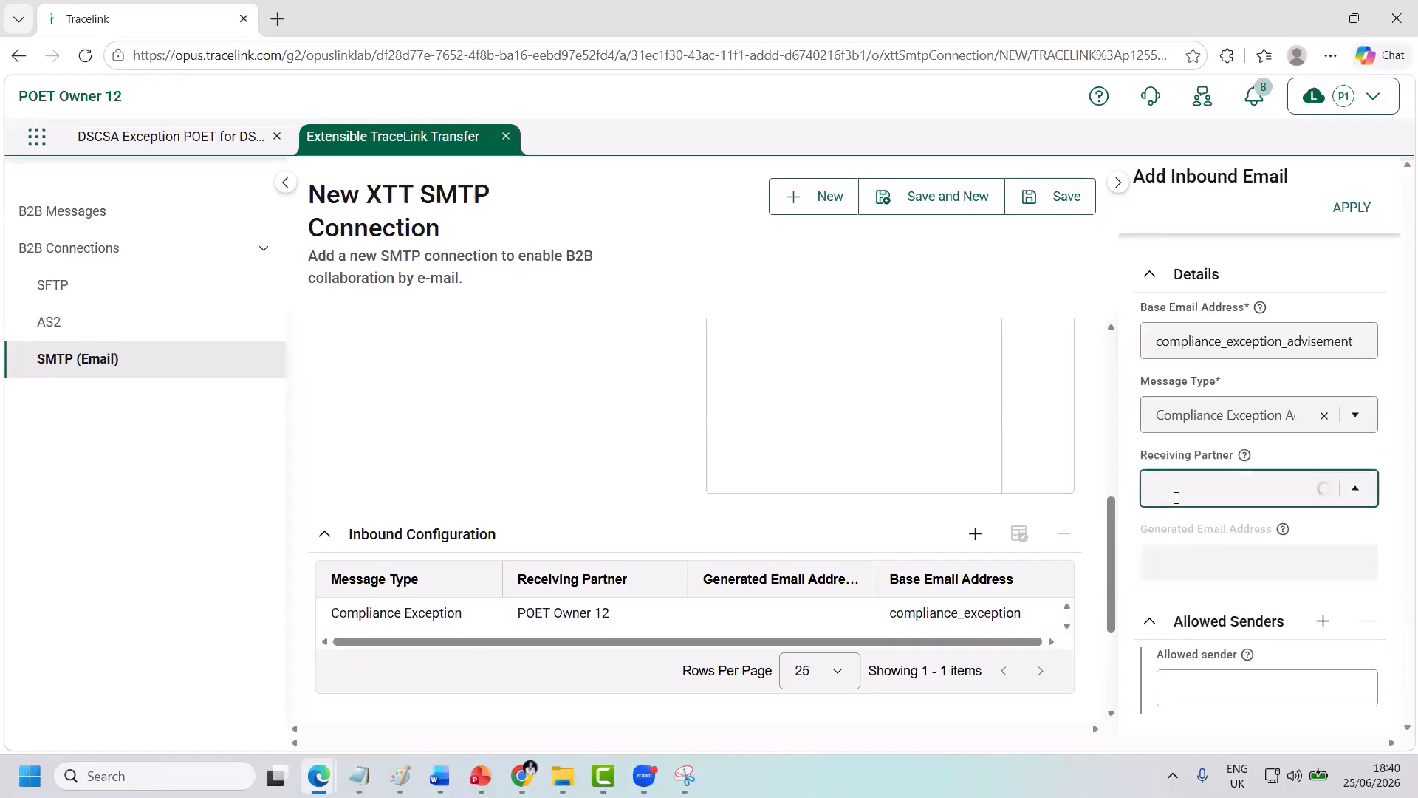
{"action": "left_click", "coordinate": [1180, 563]}
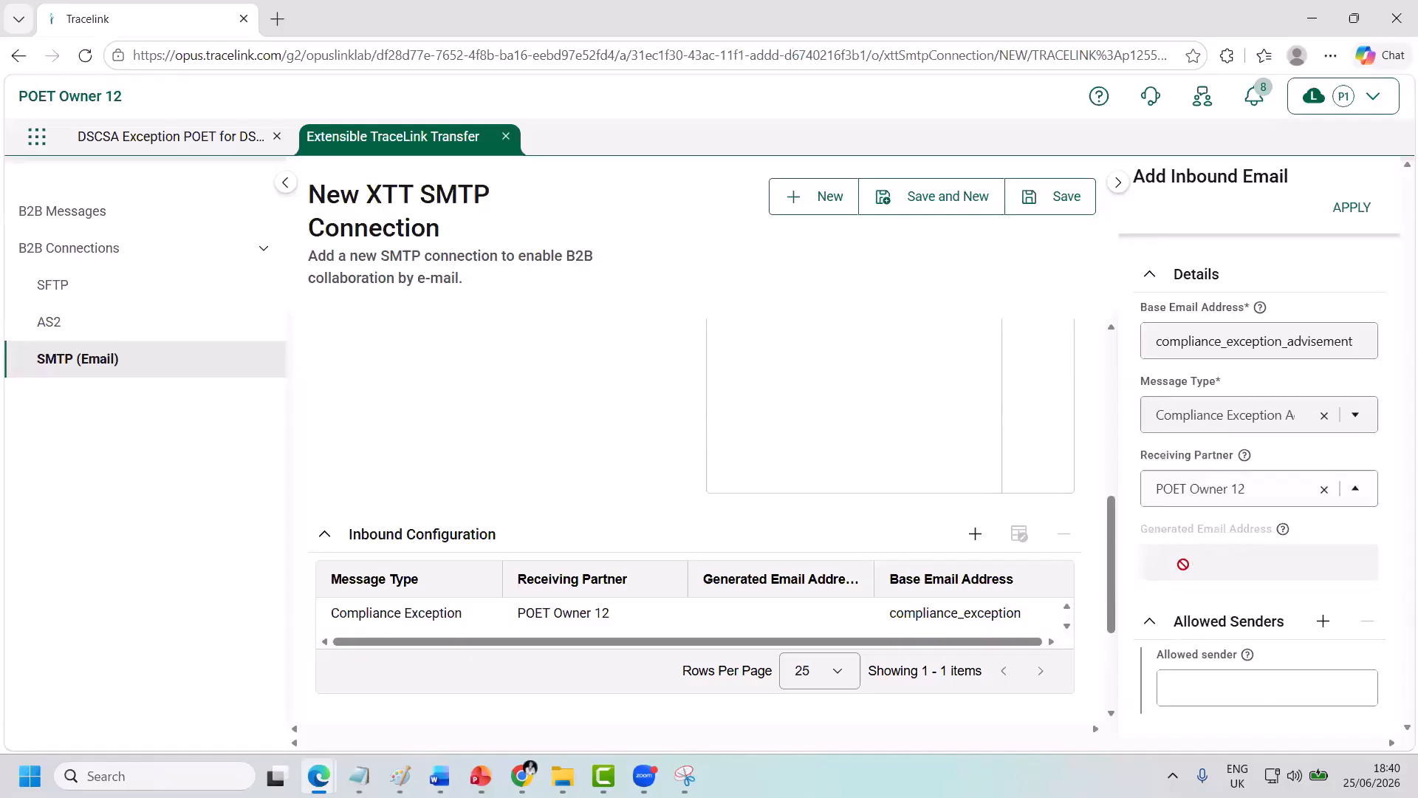
{"action": "left_click", "coordinate": [1204, 686]}
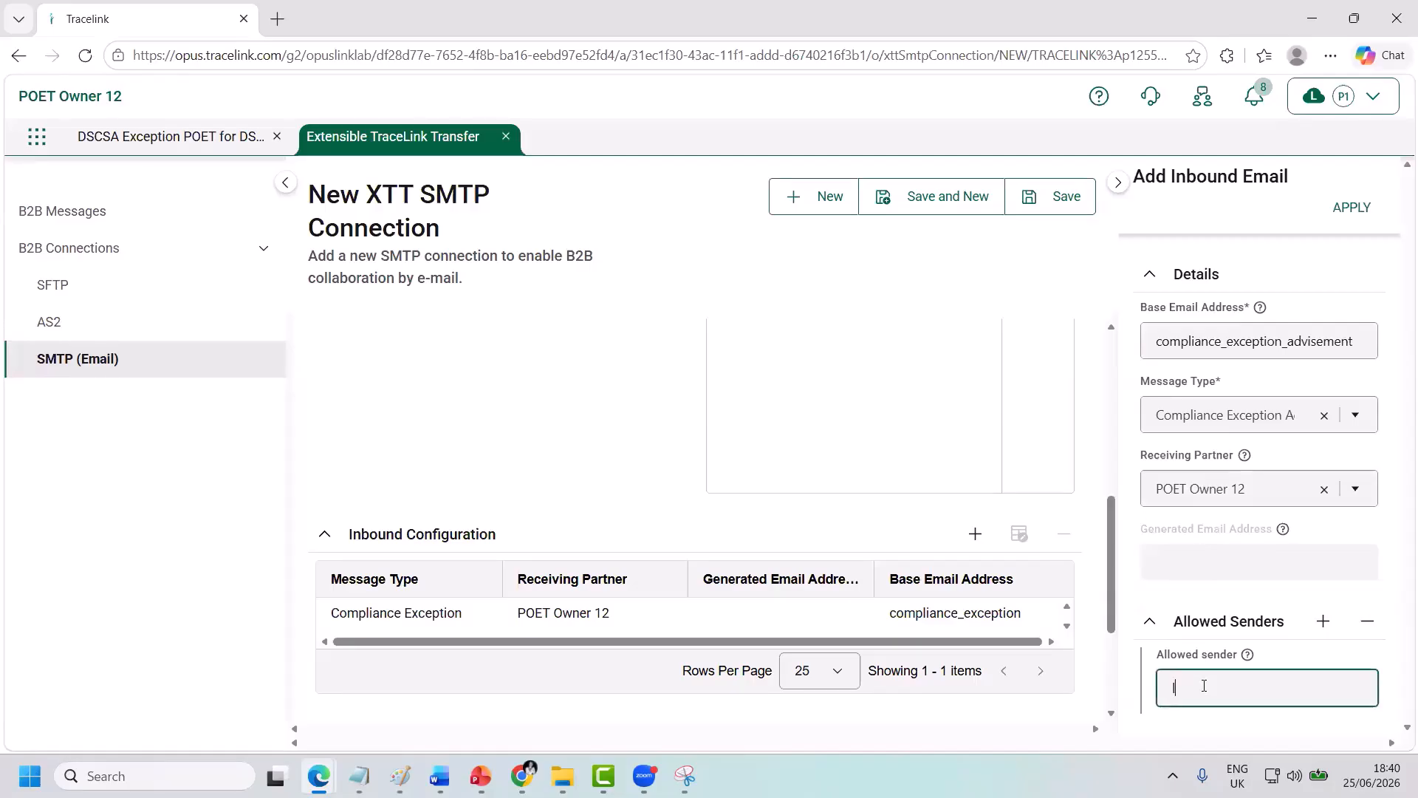
{"action": "key", "text": "ctrl+v"}
{"action": "left_click", "coordinate": [1343, 216]}
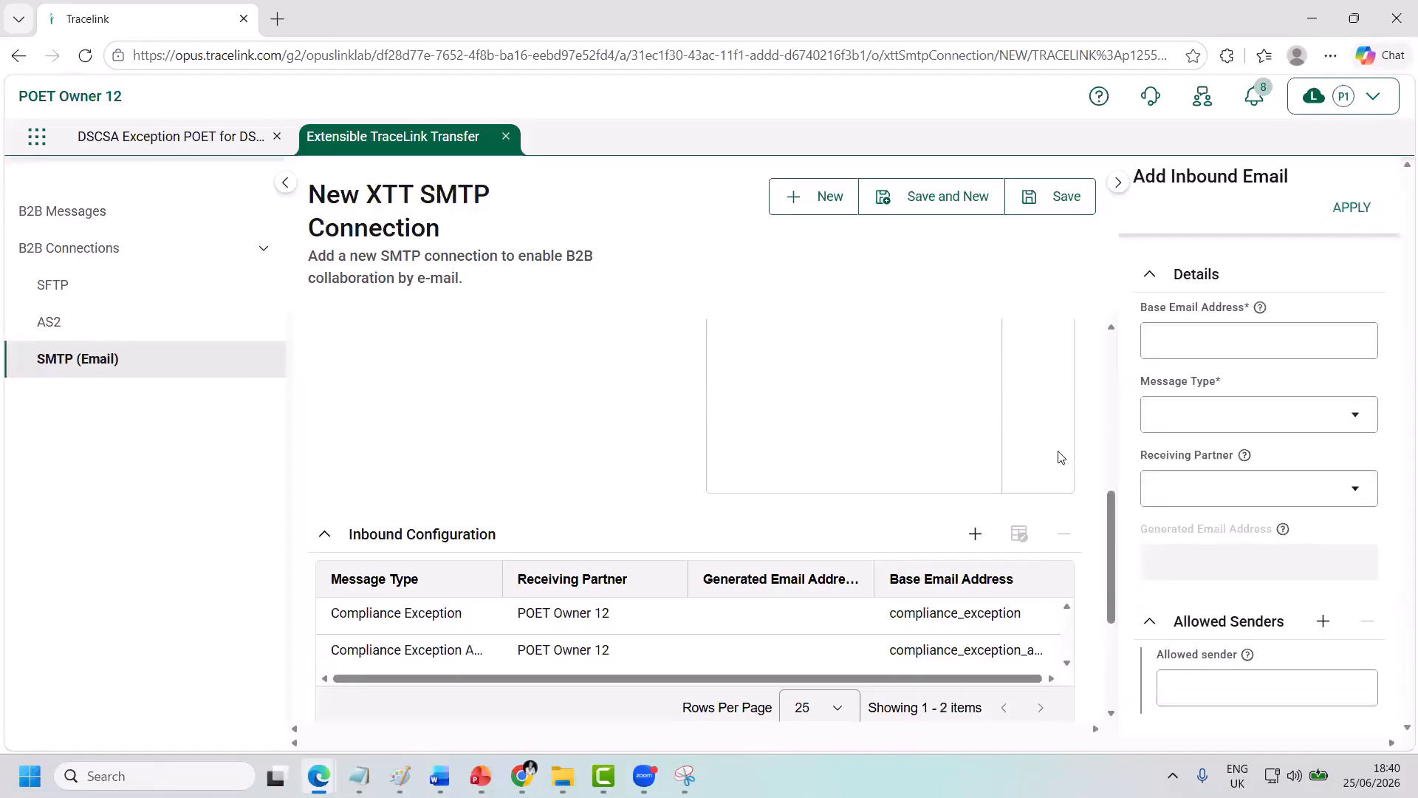
Add an inbound row with base address comment, Comment type, POET Owner 12, and an allowed sender.
{"action": "left_click", "coordinate": [1164, 356]}
{"action": "type", "text": "comment"}
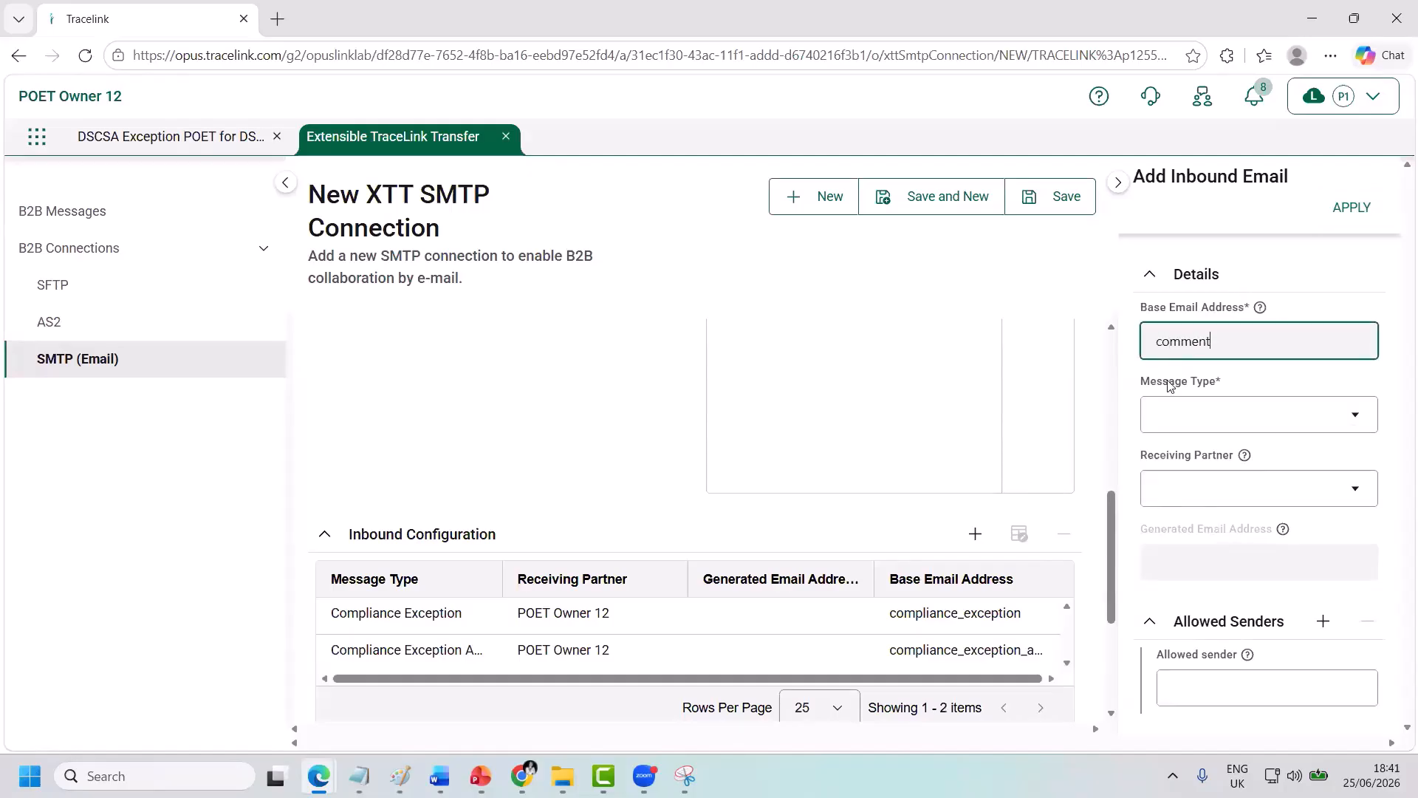
{"action": "left_click", "coordinate": [1177, 415]}
{"action": "type", "text": "commen"}
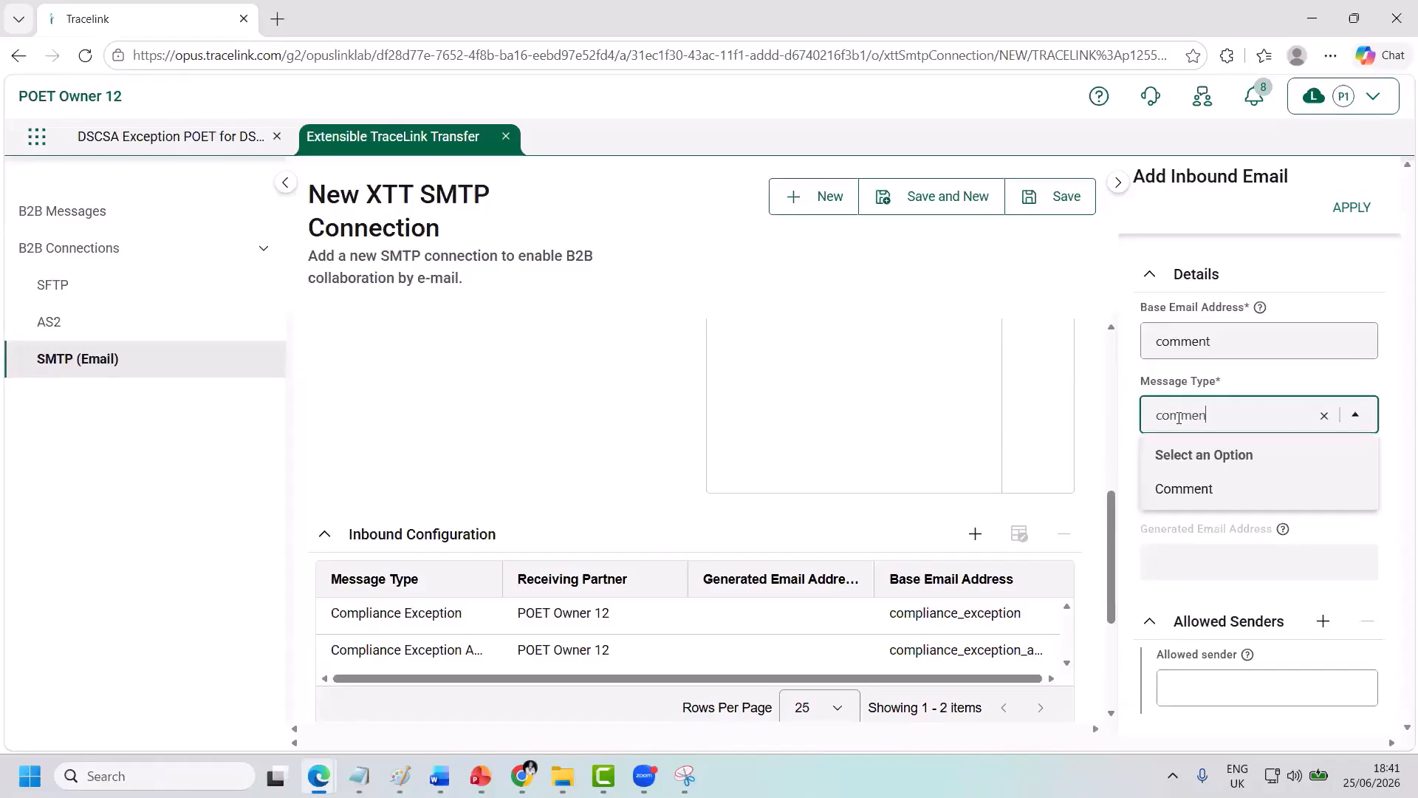
{"action": "left_click", "coordinate": [1180, 489]}
{"action": "left_click", "coordinate": [1183, 491]}
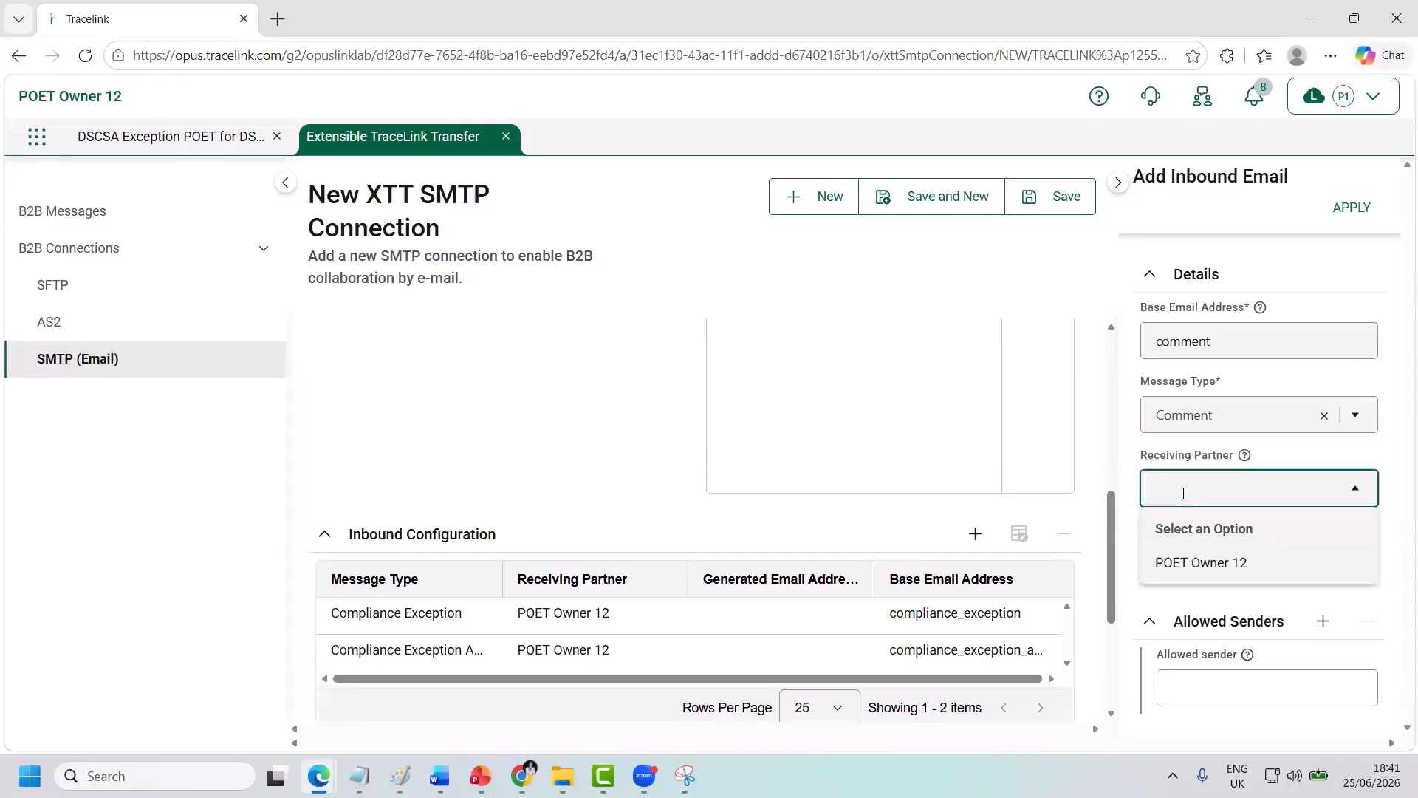
{"action": "left_click", "coordinate": [1186, 563]}
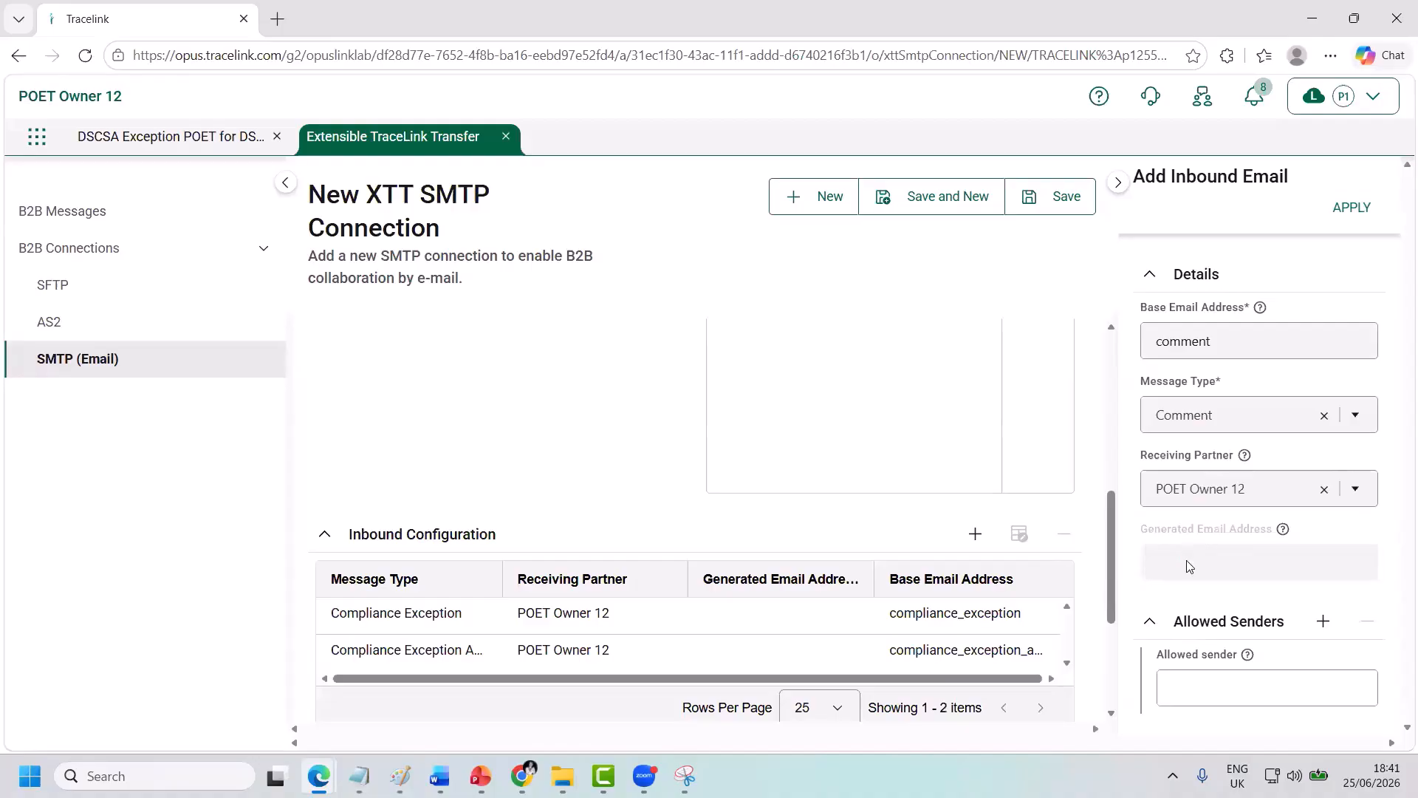
{"action": "left_click", "coordinate": [1212, 686]}
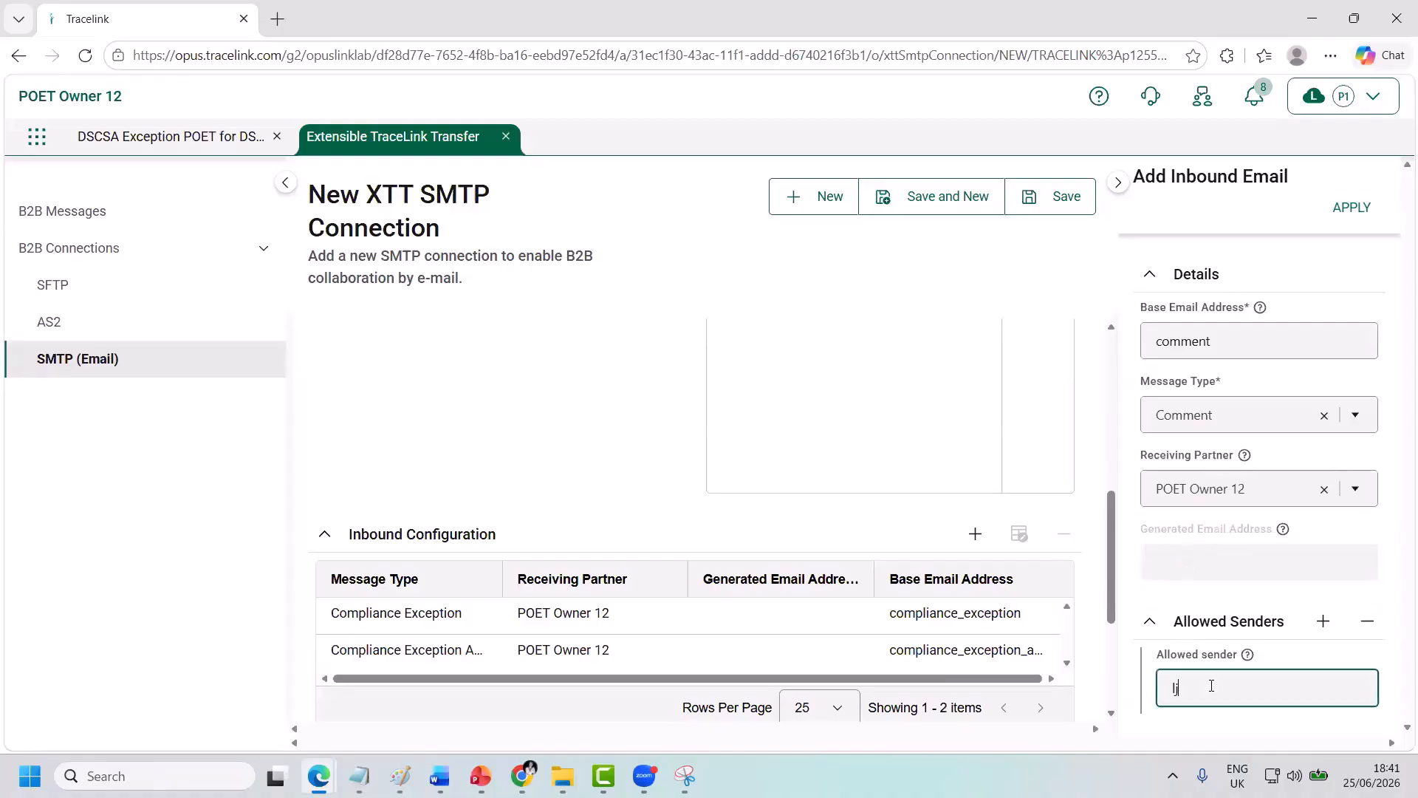
{"action": "left_click", "coordinate": [1351, 221]}
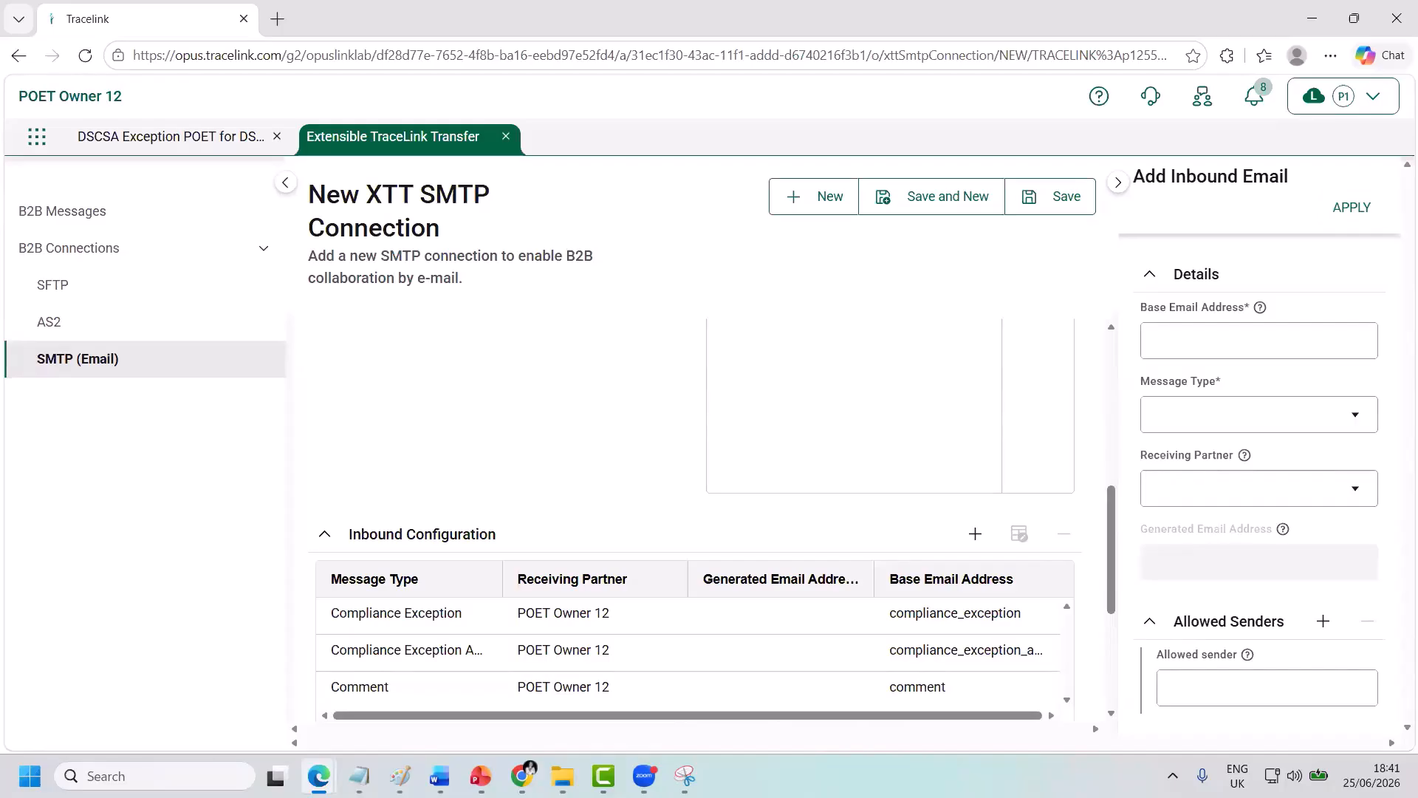
Add an inbound row assign_to_user for the Compliance Exception assign-to-user type, POET Owner 12, with an allowed sender.
{"action": "left_click", "coordinate": [1211, 338]}
{"action": "type", "text": "assign_t"}
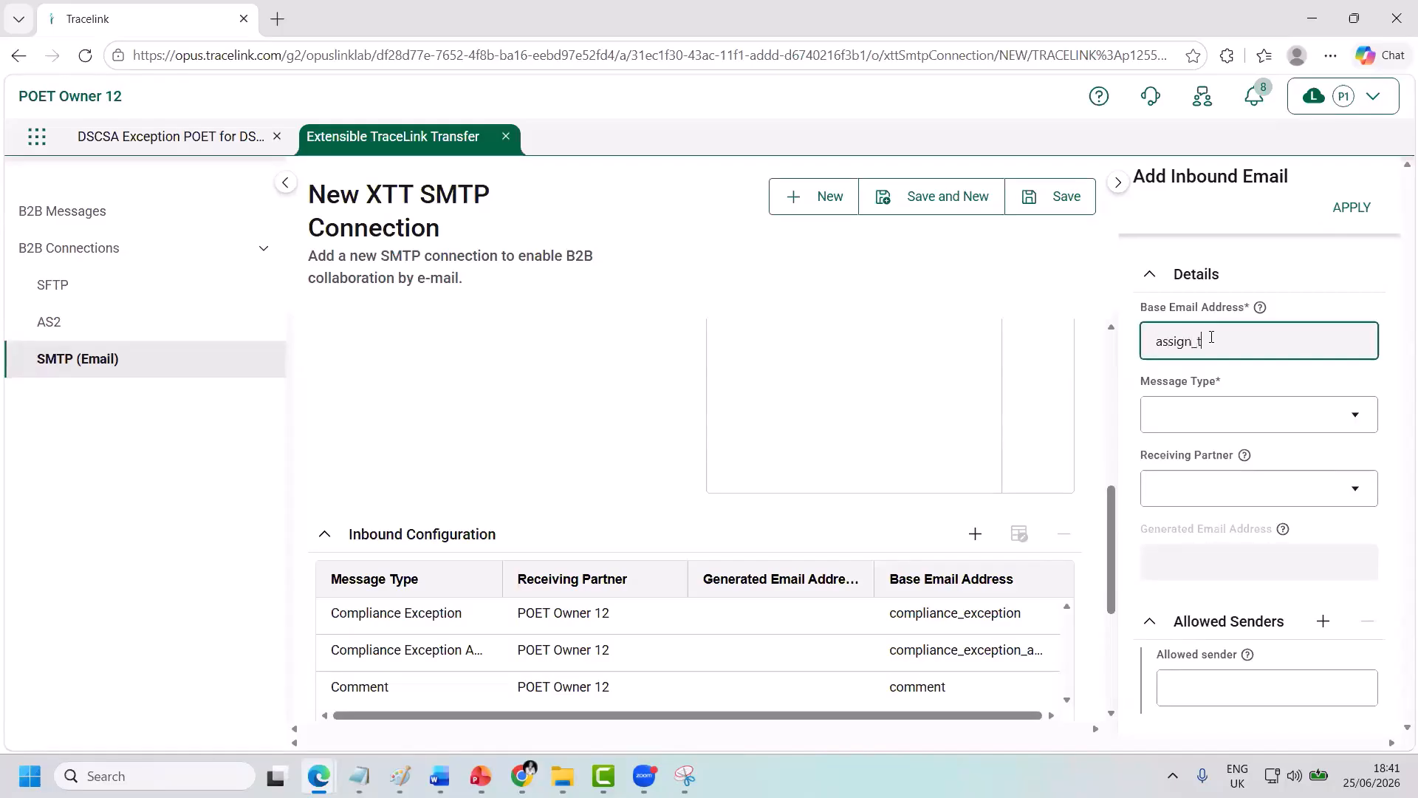
{"action": "type", "text": "o_user"}
{"action": "left_click", "coordinate": [1213, 418]}
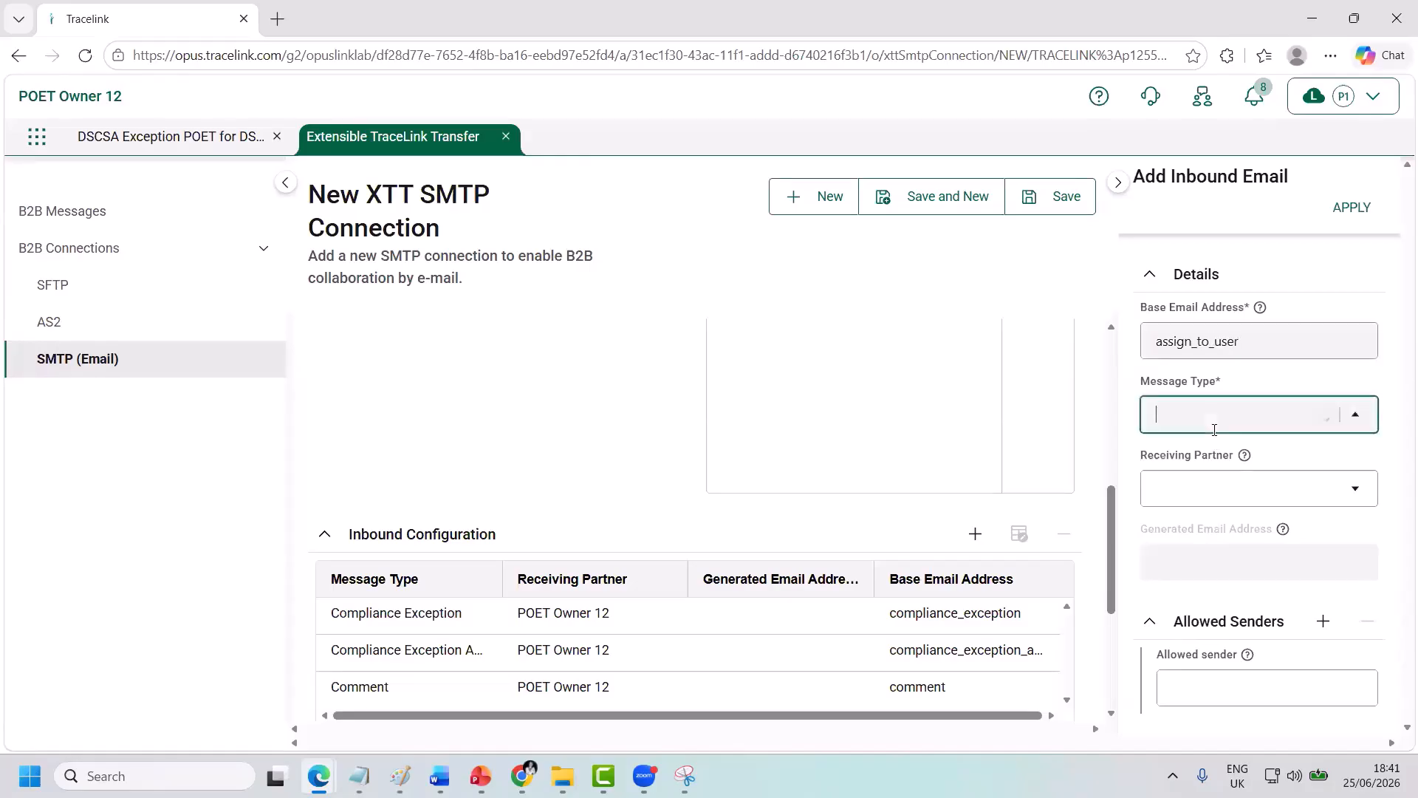
{"action": "left_click", "coordinate": [1197, 484]}
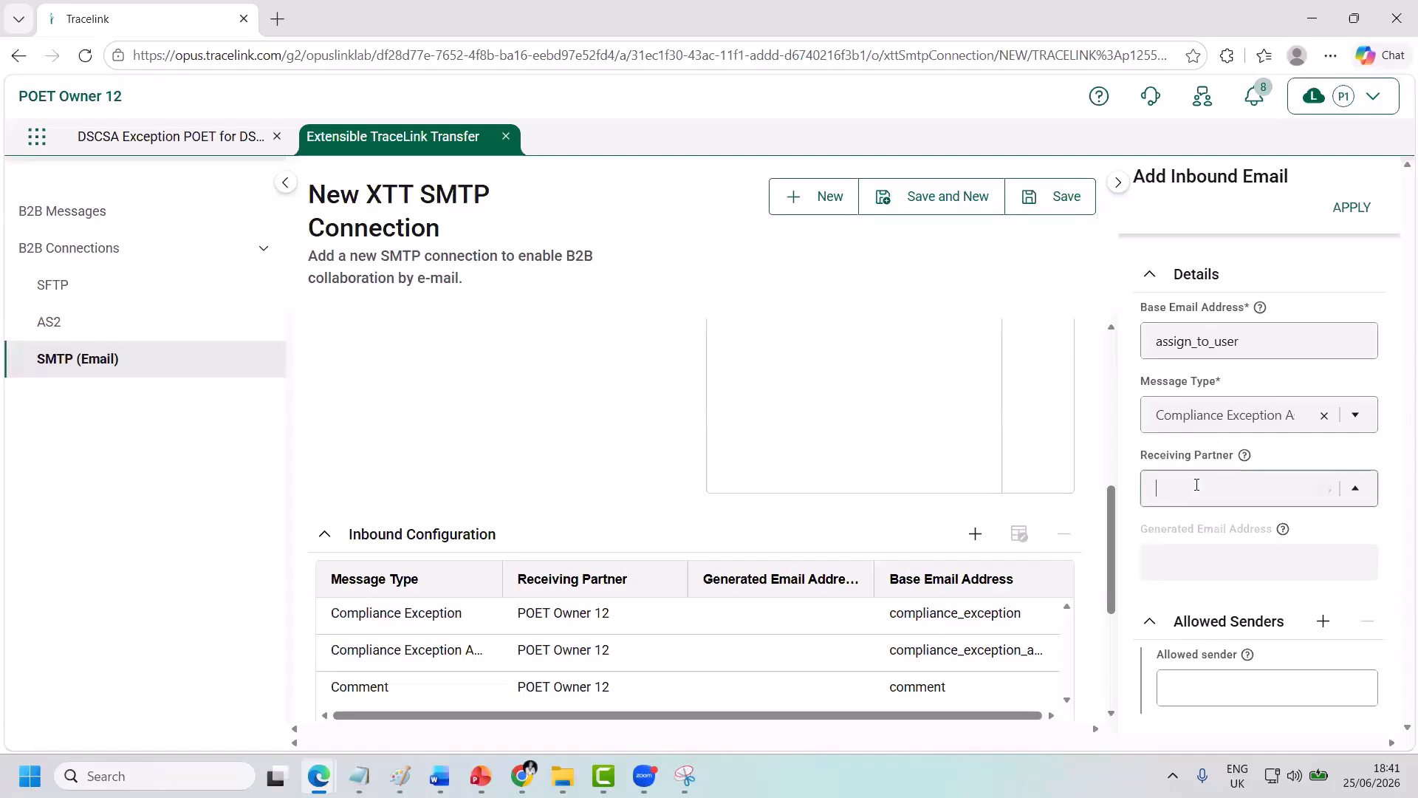
{"action": "left_click", "coordinate": [1196, 485]}
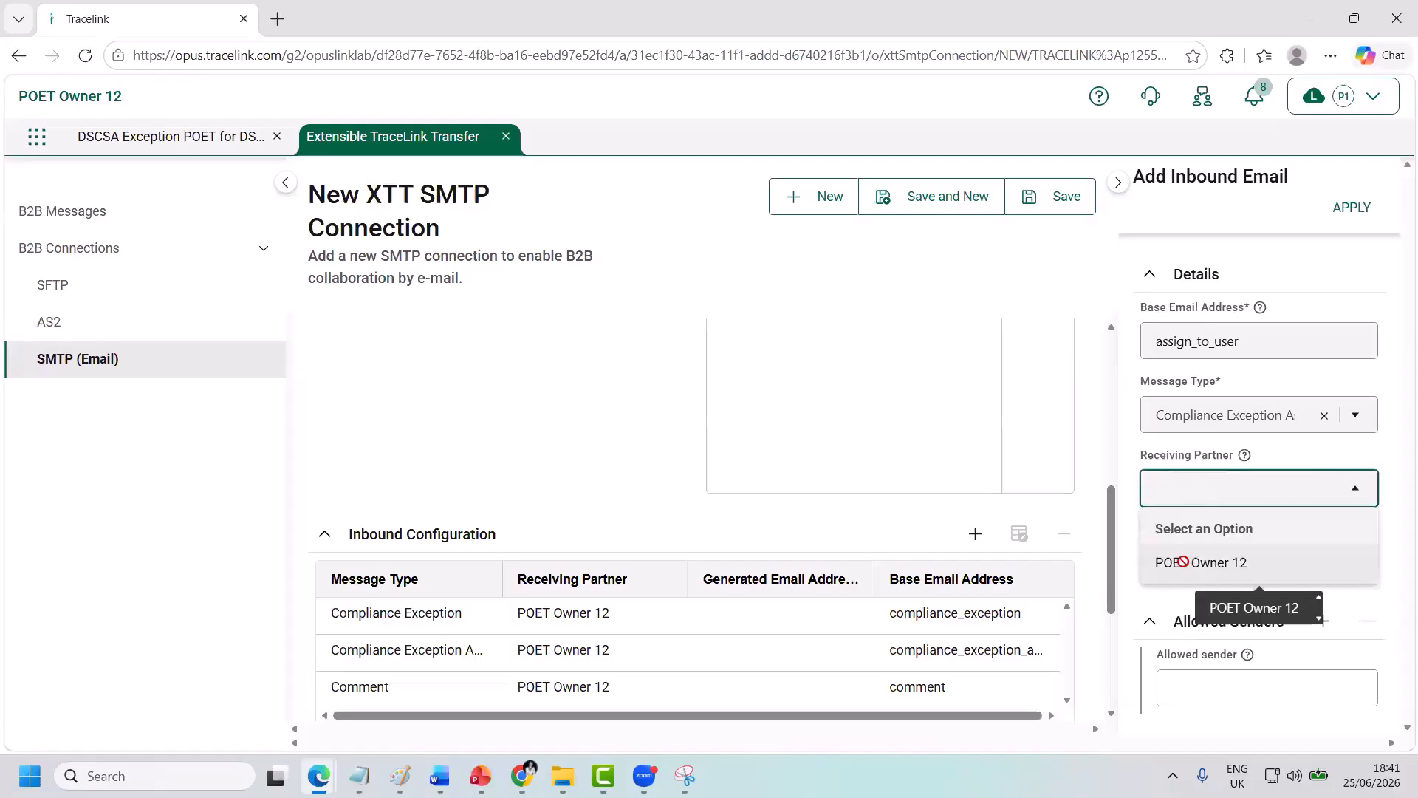
{"action": "left_click", "coordinate": [1186, 565]}
{"action": "left_click", "coordinate": [1185, 681]}
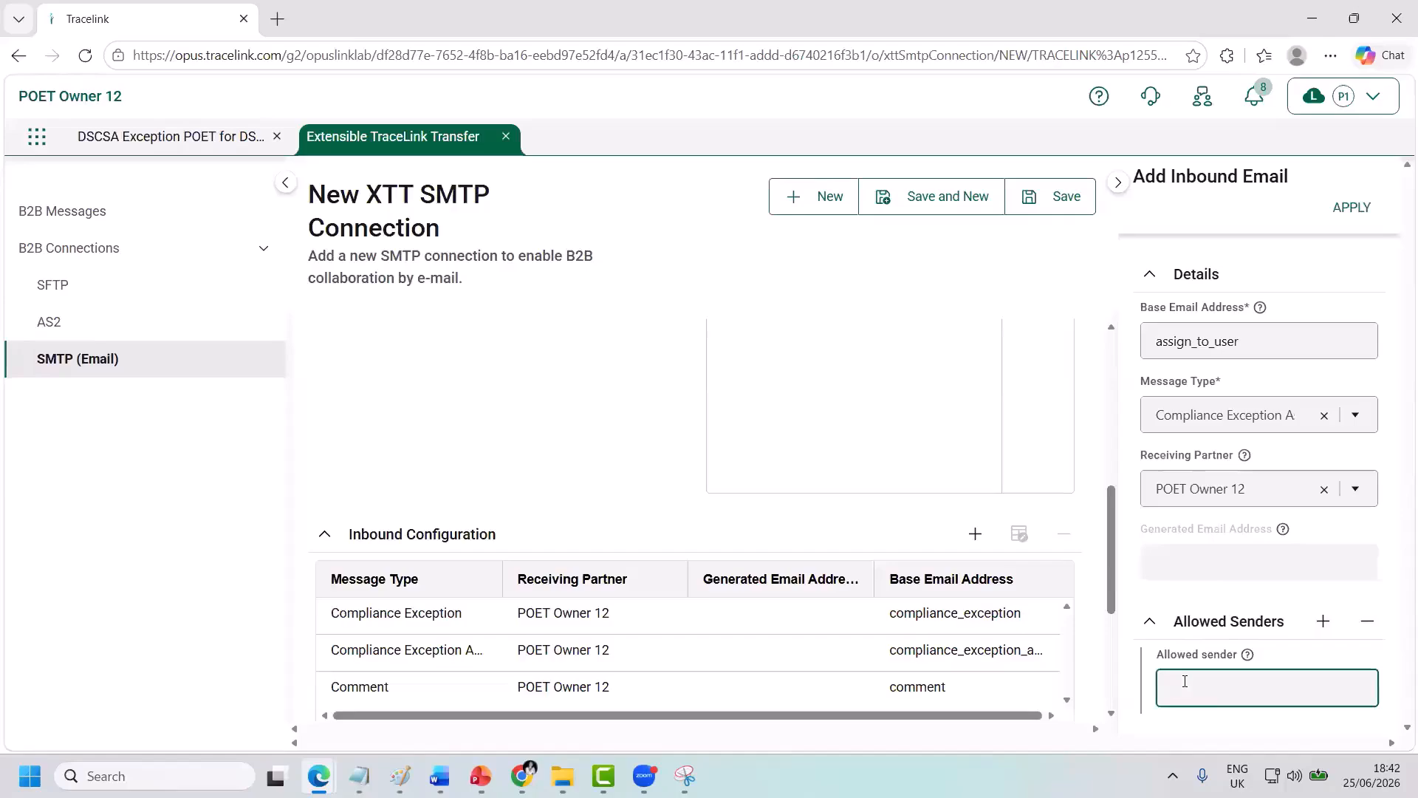
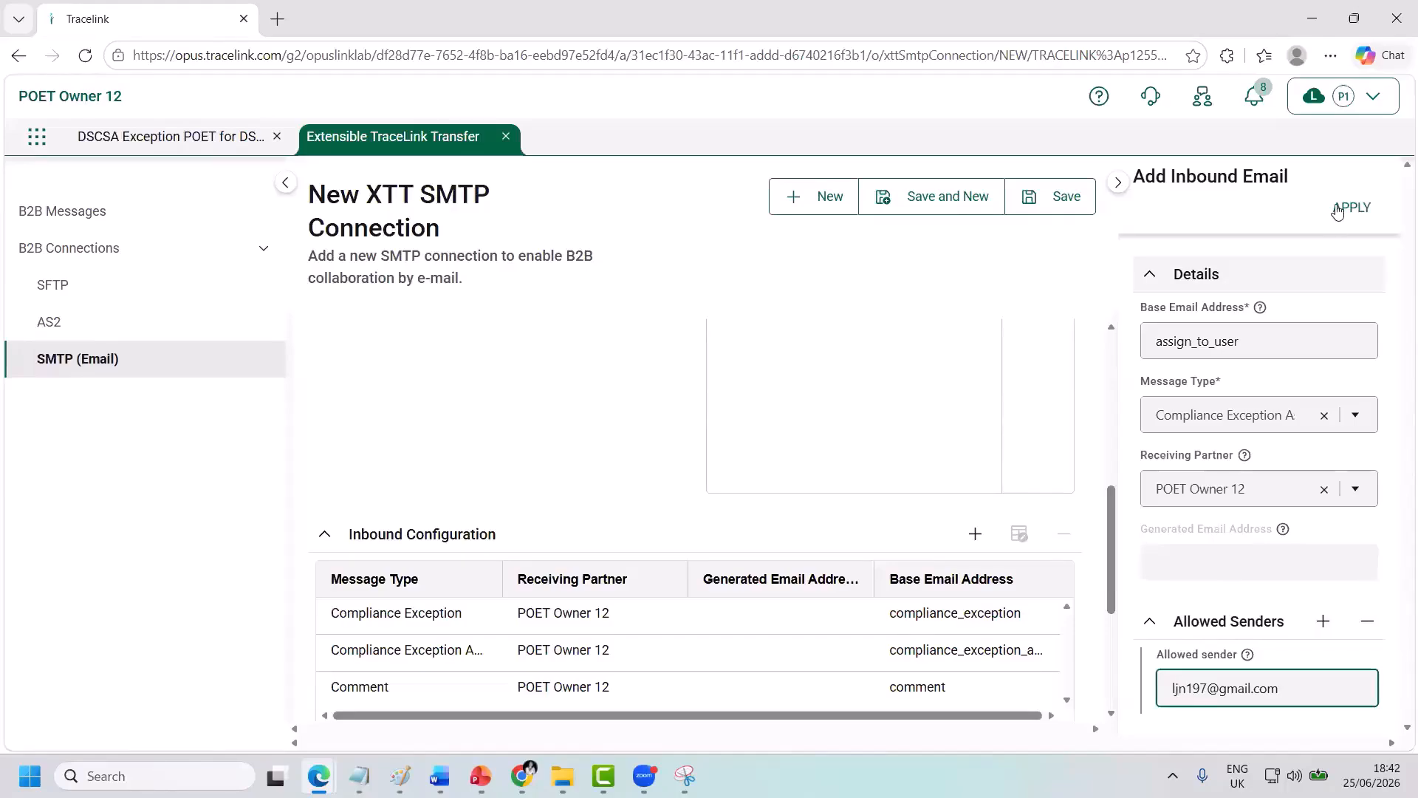
{"action": "left_click", "coordinate": [1338, 210]}
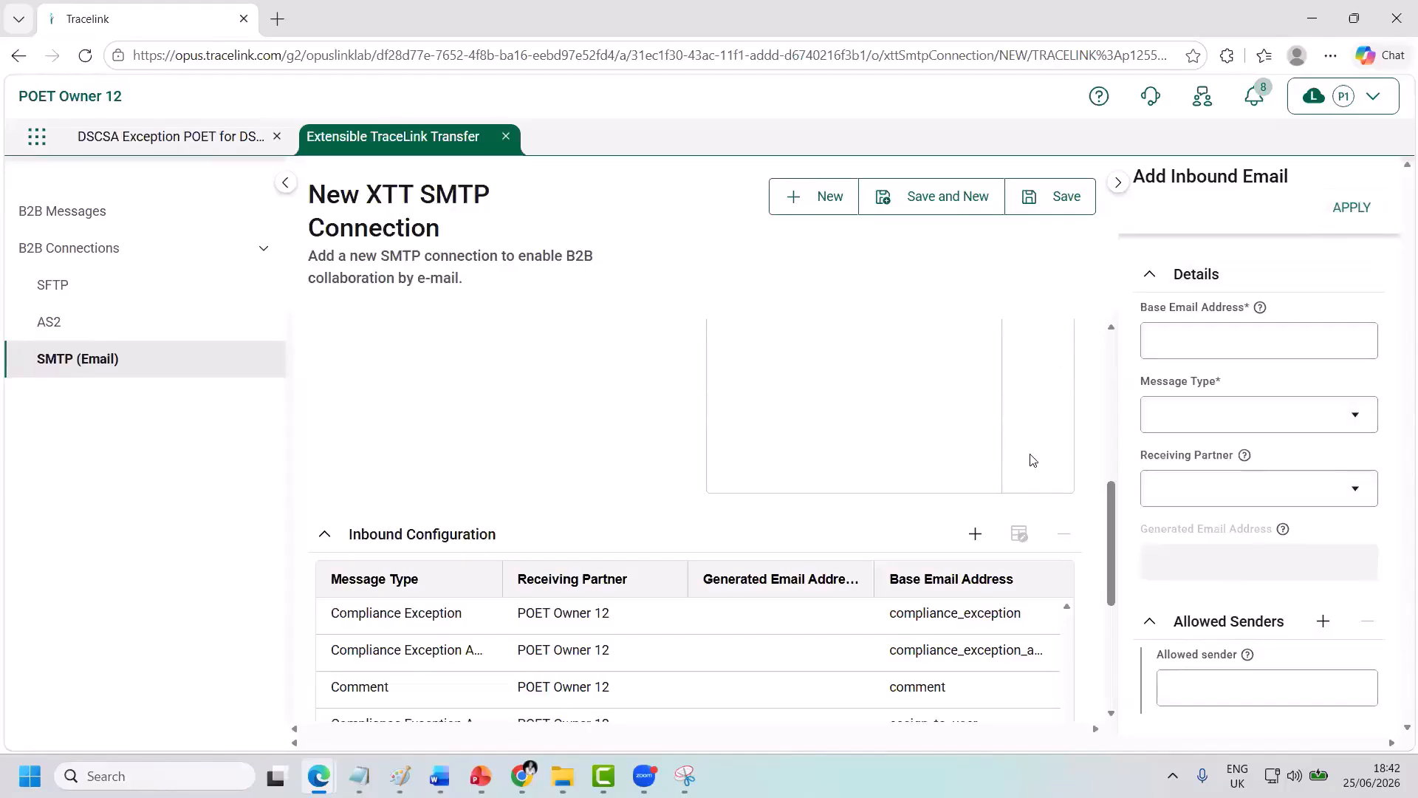
Save POETOWNER_12_B2B_CONNECTION, reopen it in edit mode, and bring the Outbound Configuration table into view.
{"action": "left_click", "coordinate": [1033, 209]}
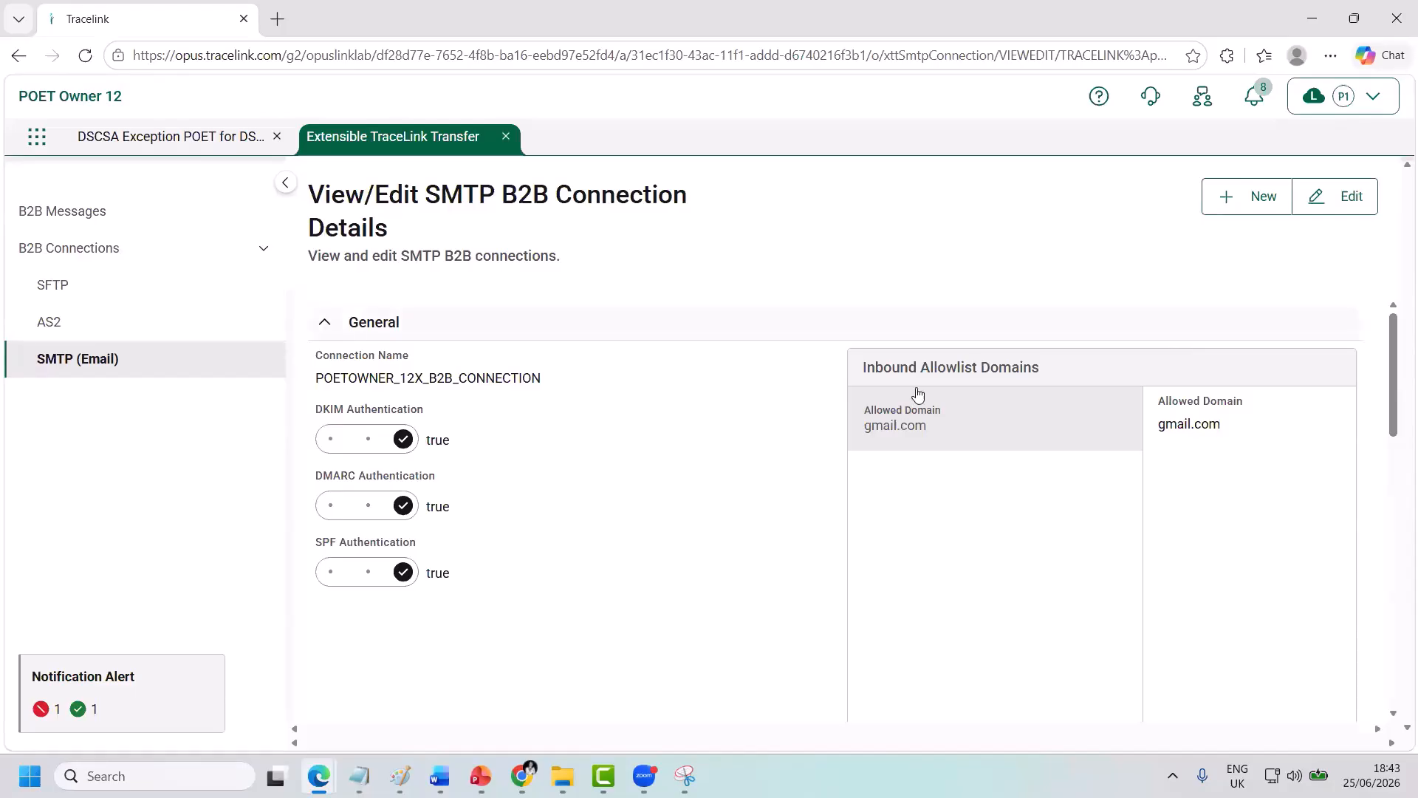
{"action": "left_click", "coordinate": [1336, 204]}
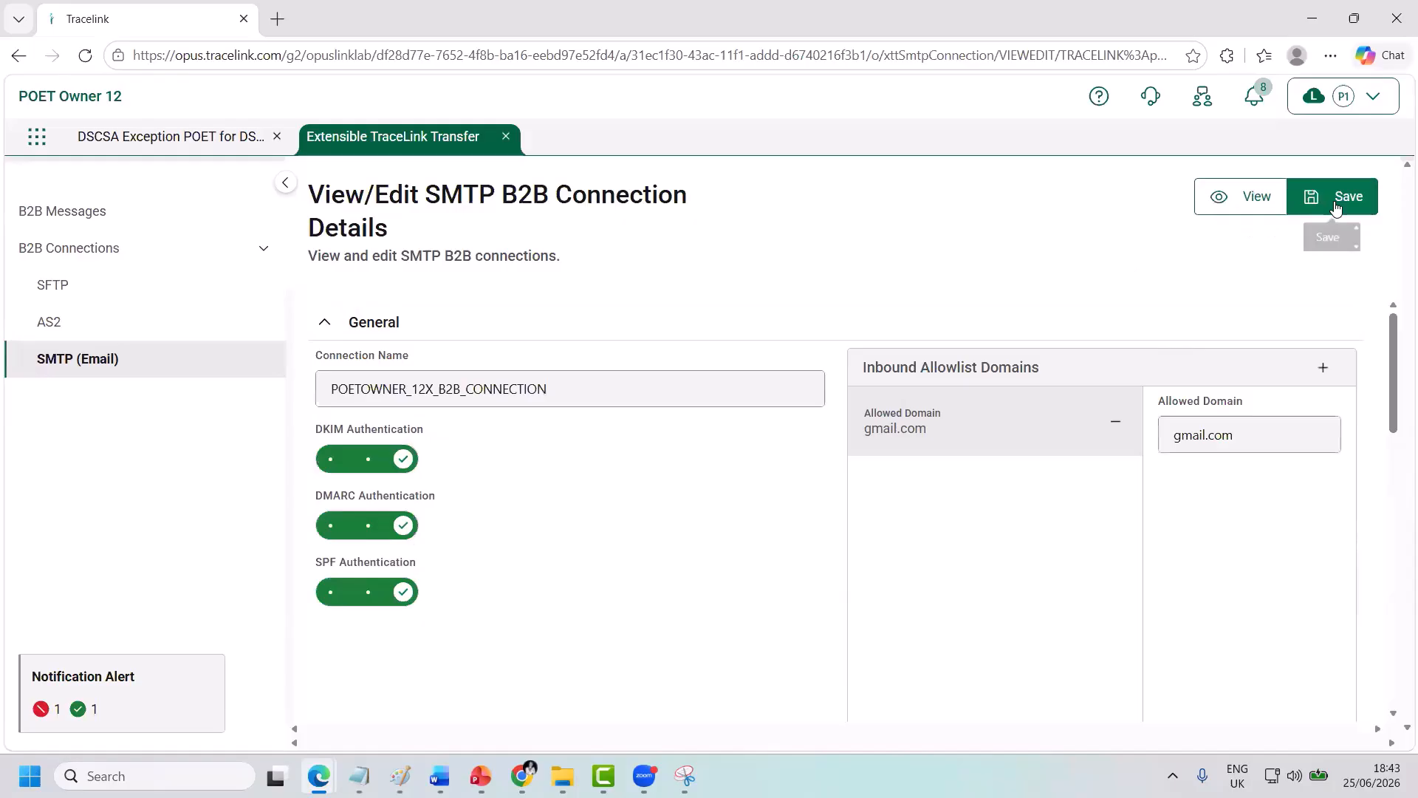
{"action": "scroll", "coordinate": [1121, 422], "scroll_direction": "down", "scroll_amount": 10}
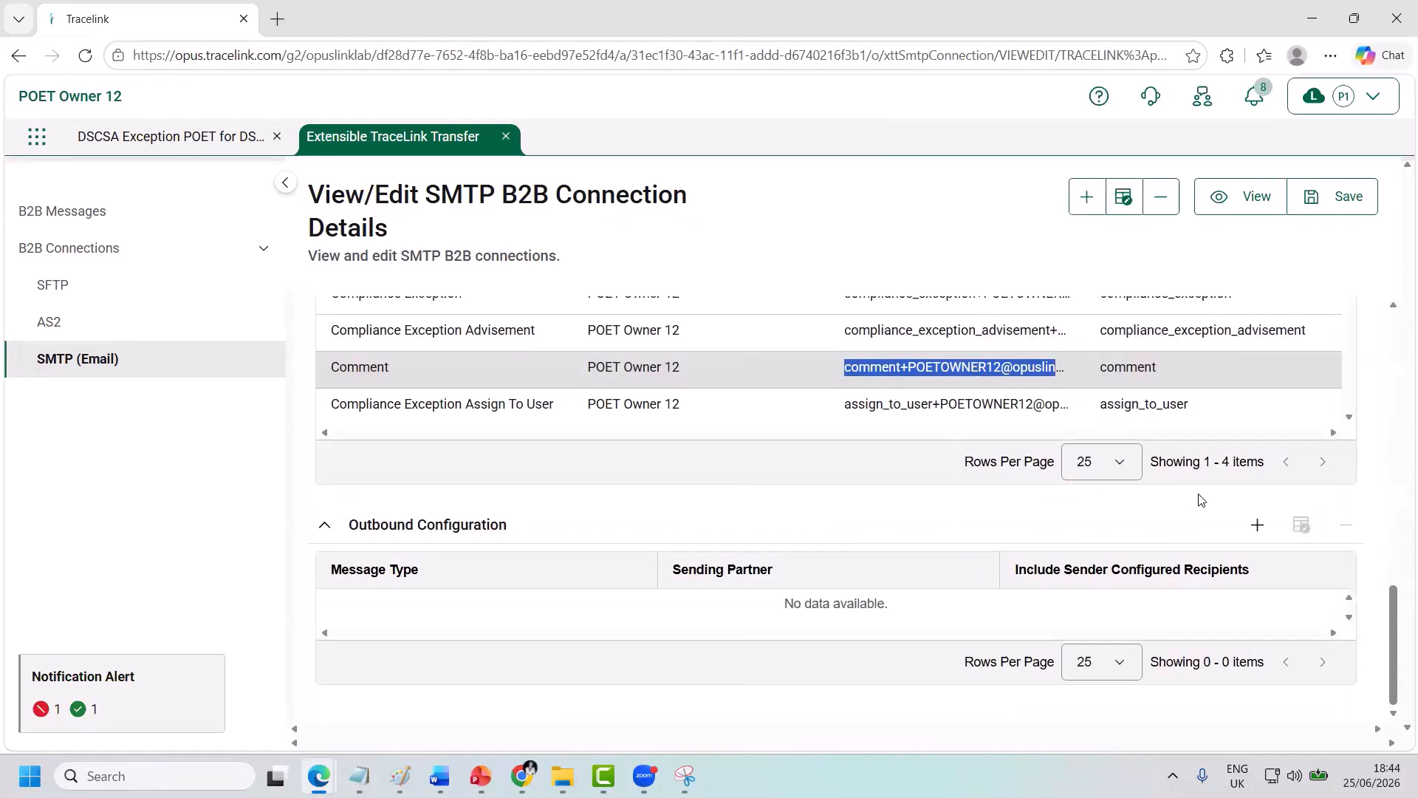
Add an outbound Compliance Exception Advisement row from POET Owner 12 with sender-configured recipients, recipient and pasted reply-to.
{"action": "left_click", "coordinate": [1255, 532]}
{"action": "left_click", "coordinate": [1253, 351]}
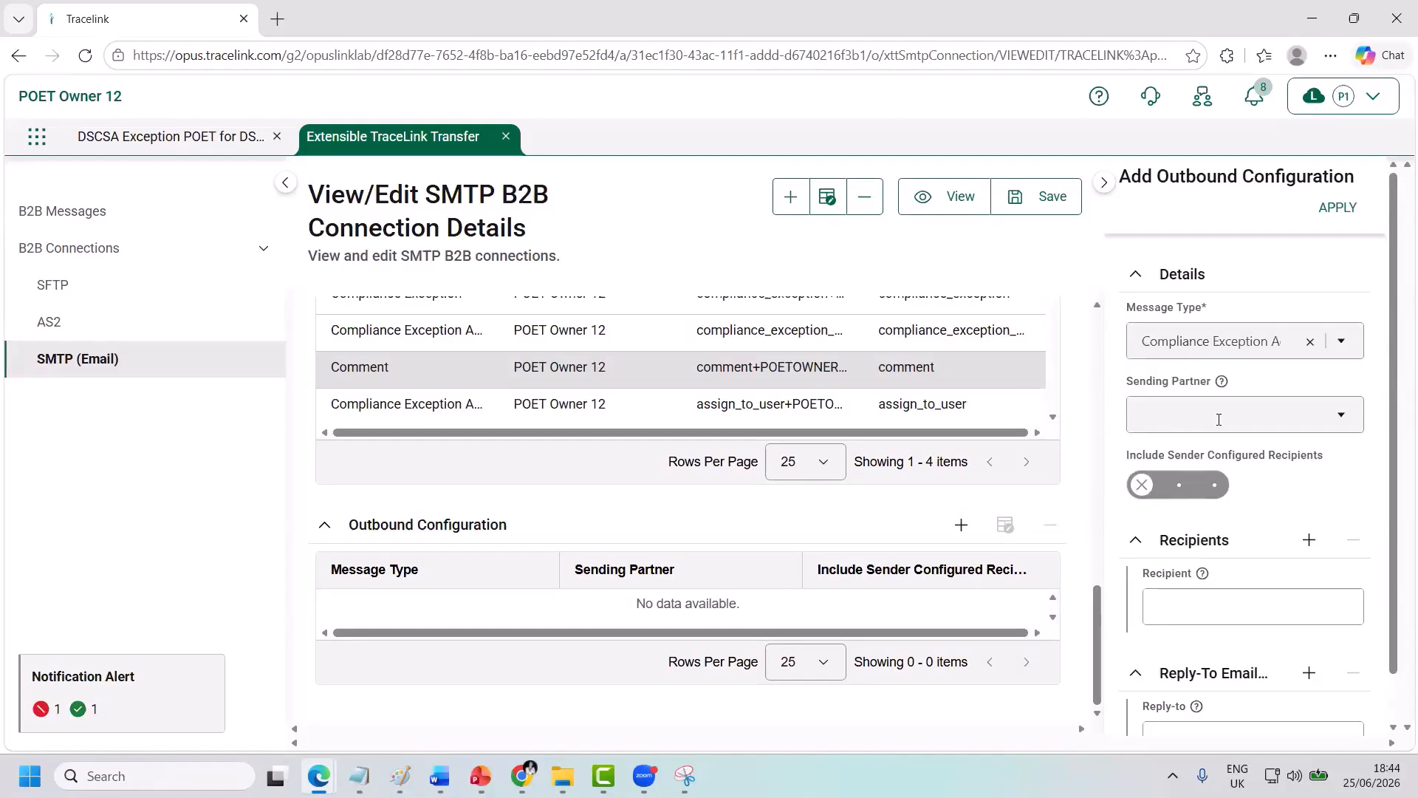
{"action": "left_click", "coordinate": [1219, 419]}
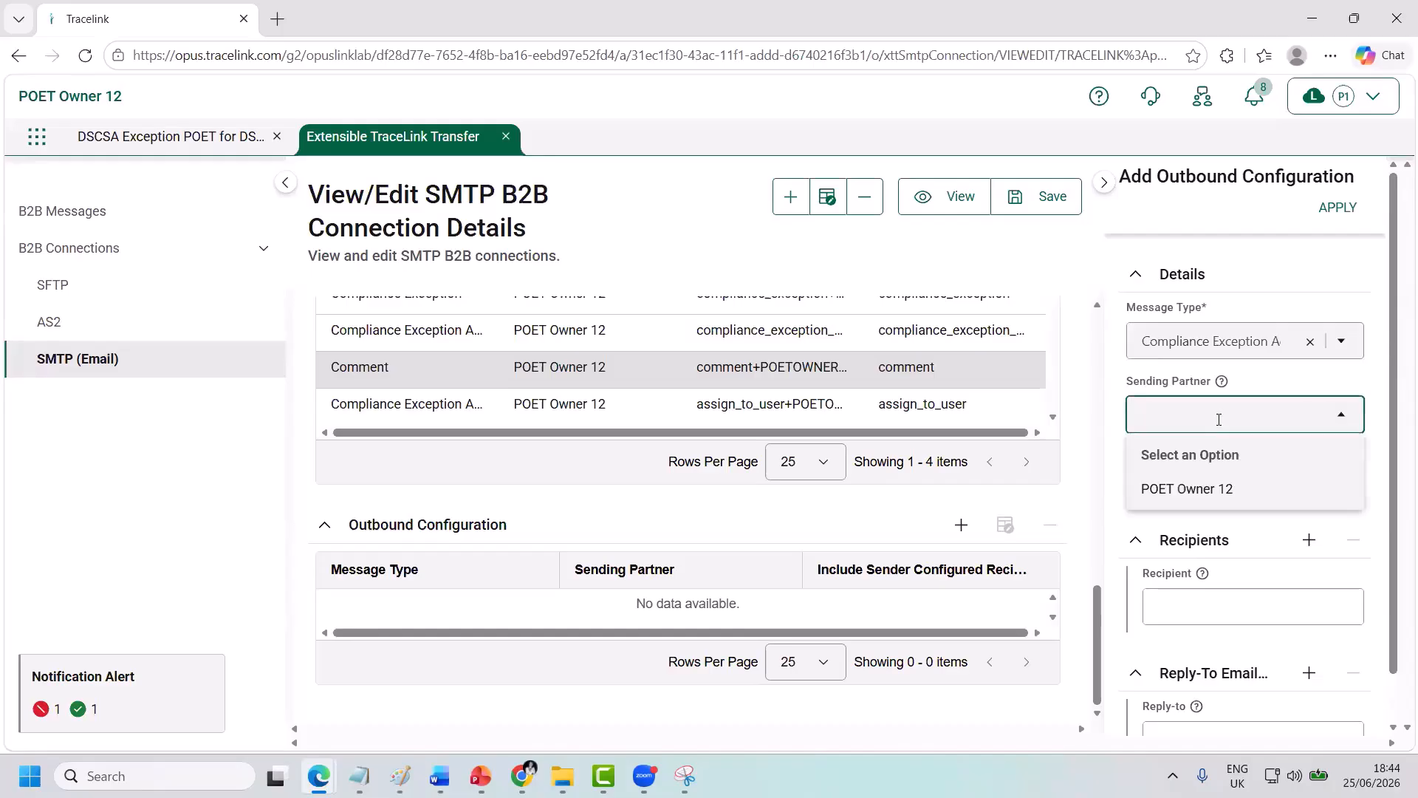
{"action": "left_click", "coordinate": [1214, 491]}
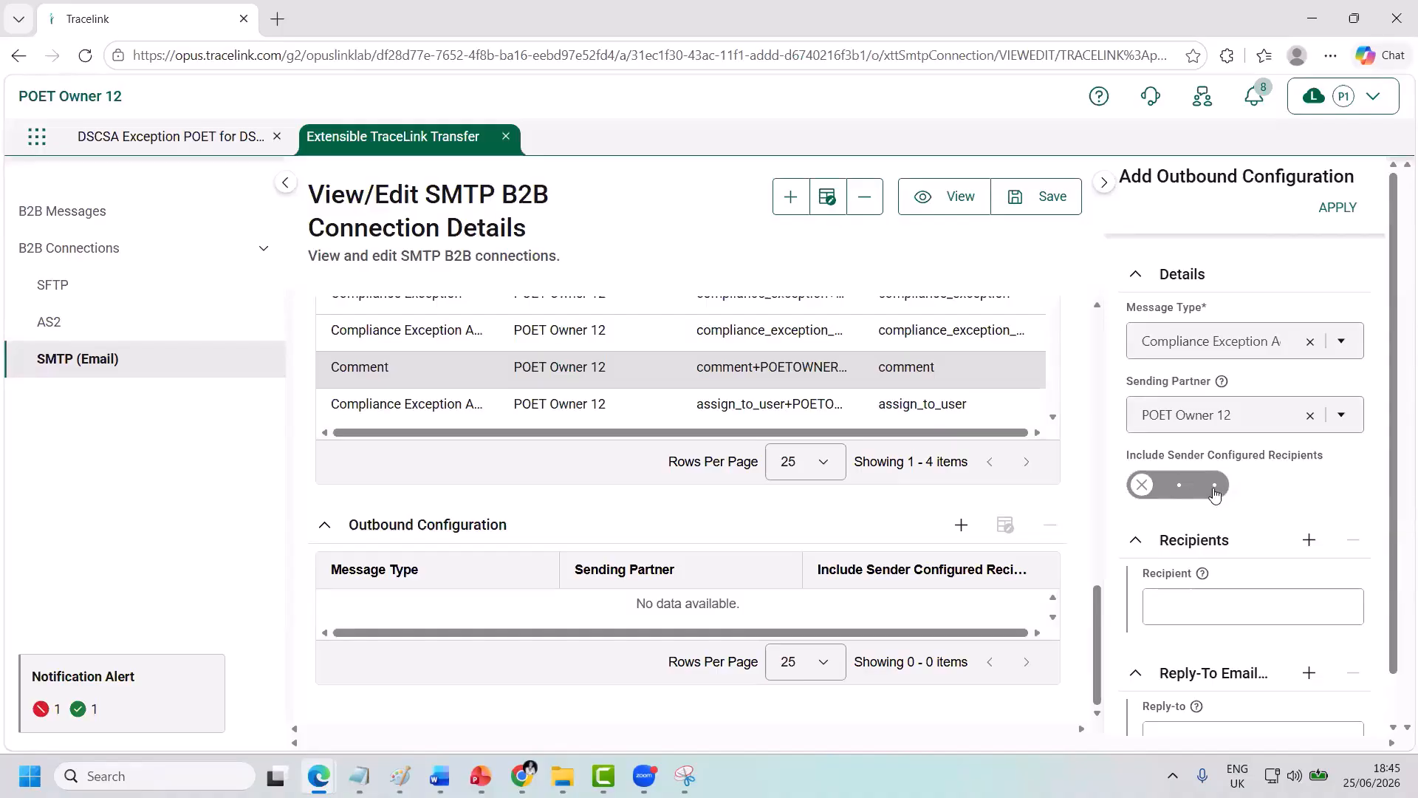
{"action": "left_click", "coordinate": [1215, 488]}
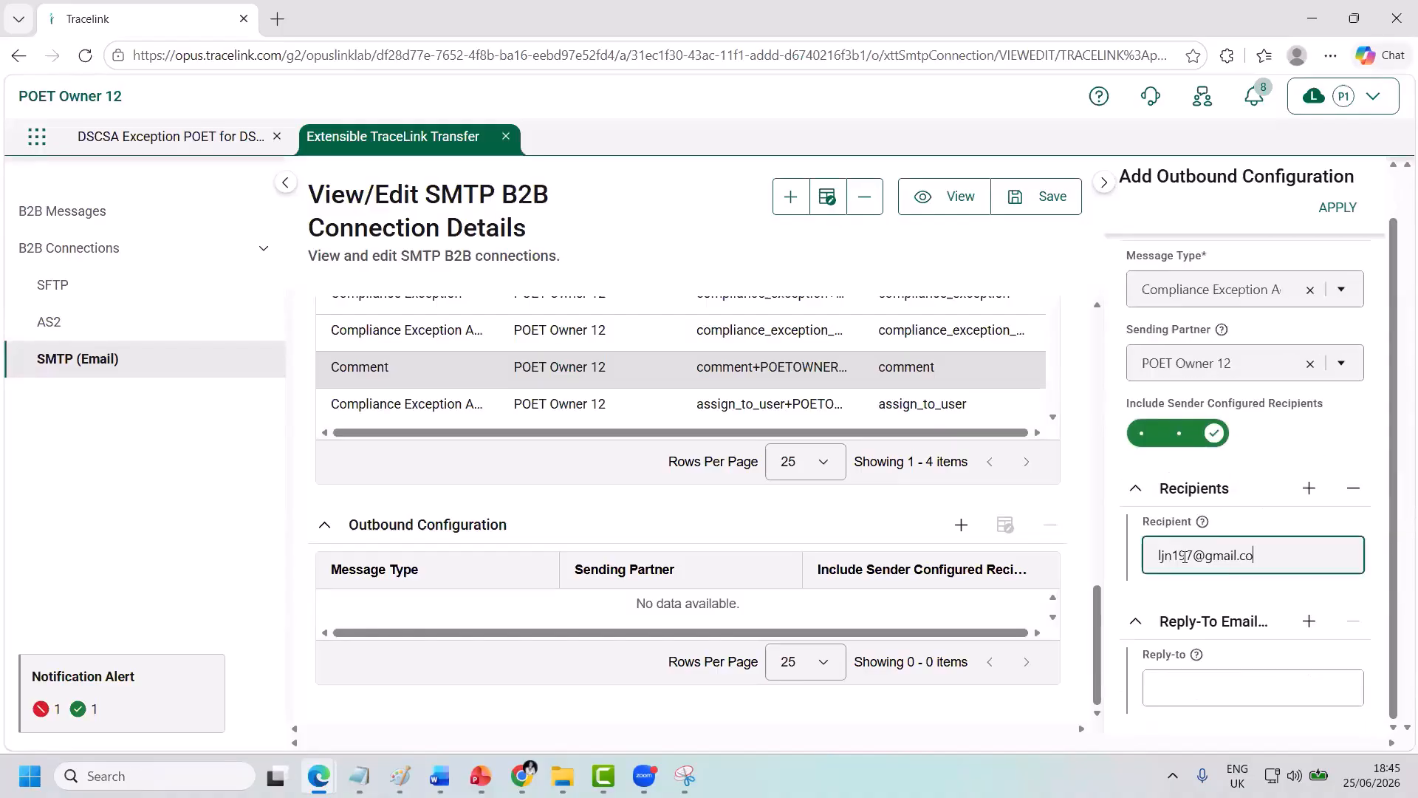
{"action": "type", "text": "mail.com"}
{"action": "left_click", "coordinate": [1172, 692]}
{"action": "key", "text": "ctrl+v"}
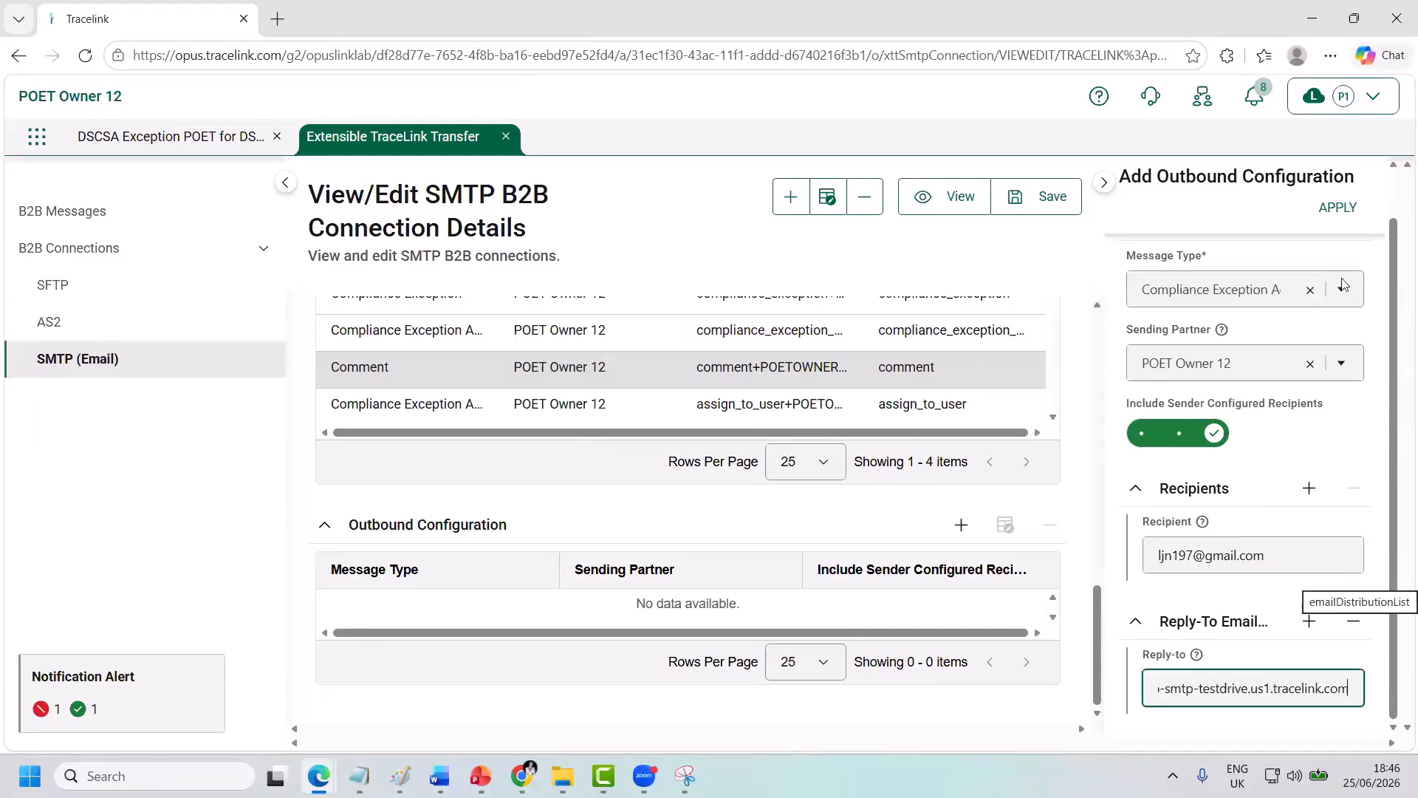
{"action": "left_click", "coordinate": [1336, 209]}
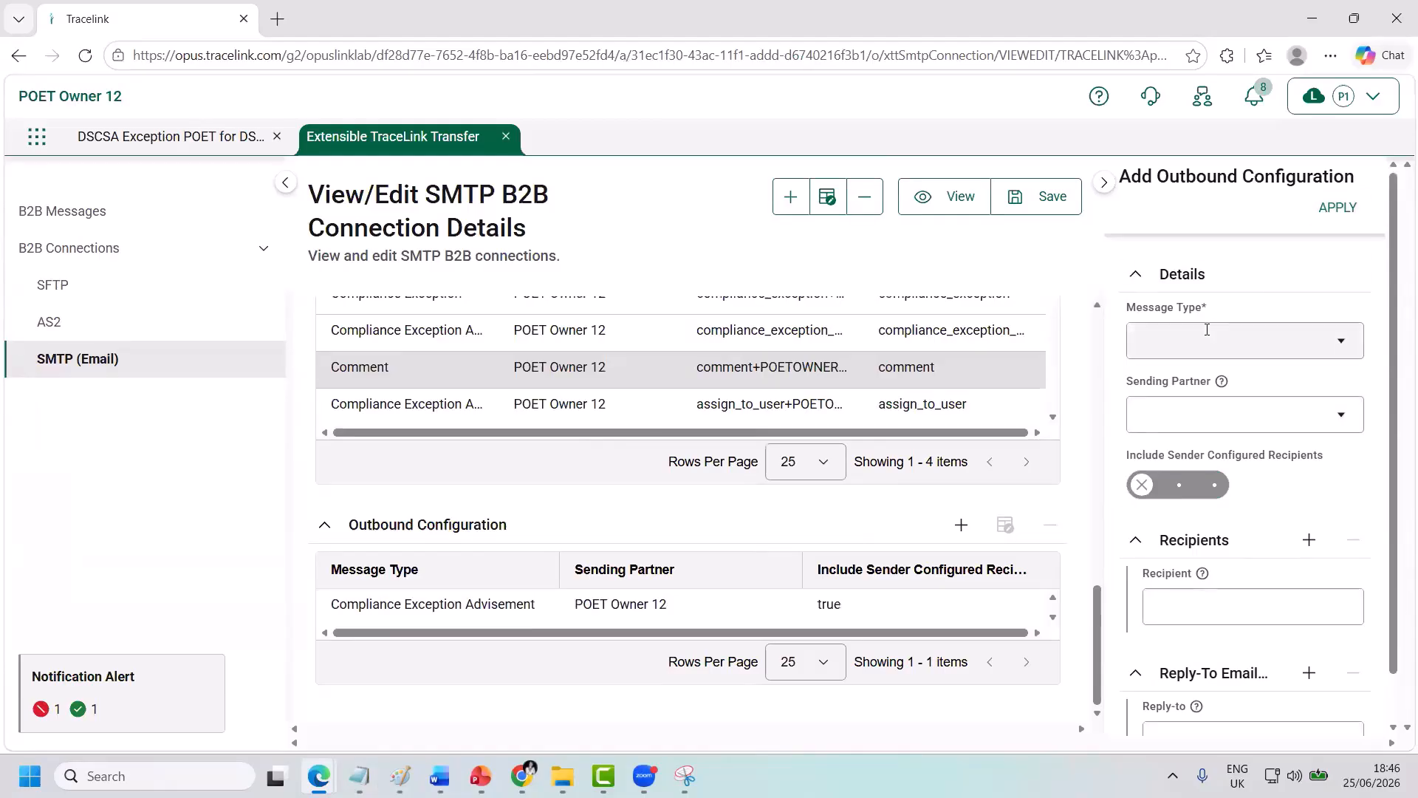
Start a second outbound row: Compliance Exception assign-to-user type from POET Owner 12, including sender-configured recipients.
{"action": "left_click", "coordinate": [1207, 329]}
{"action": "type", "text": "co"}
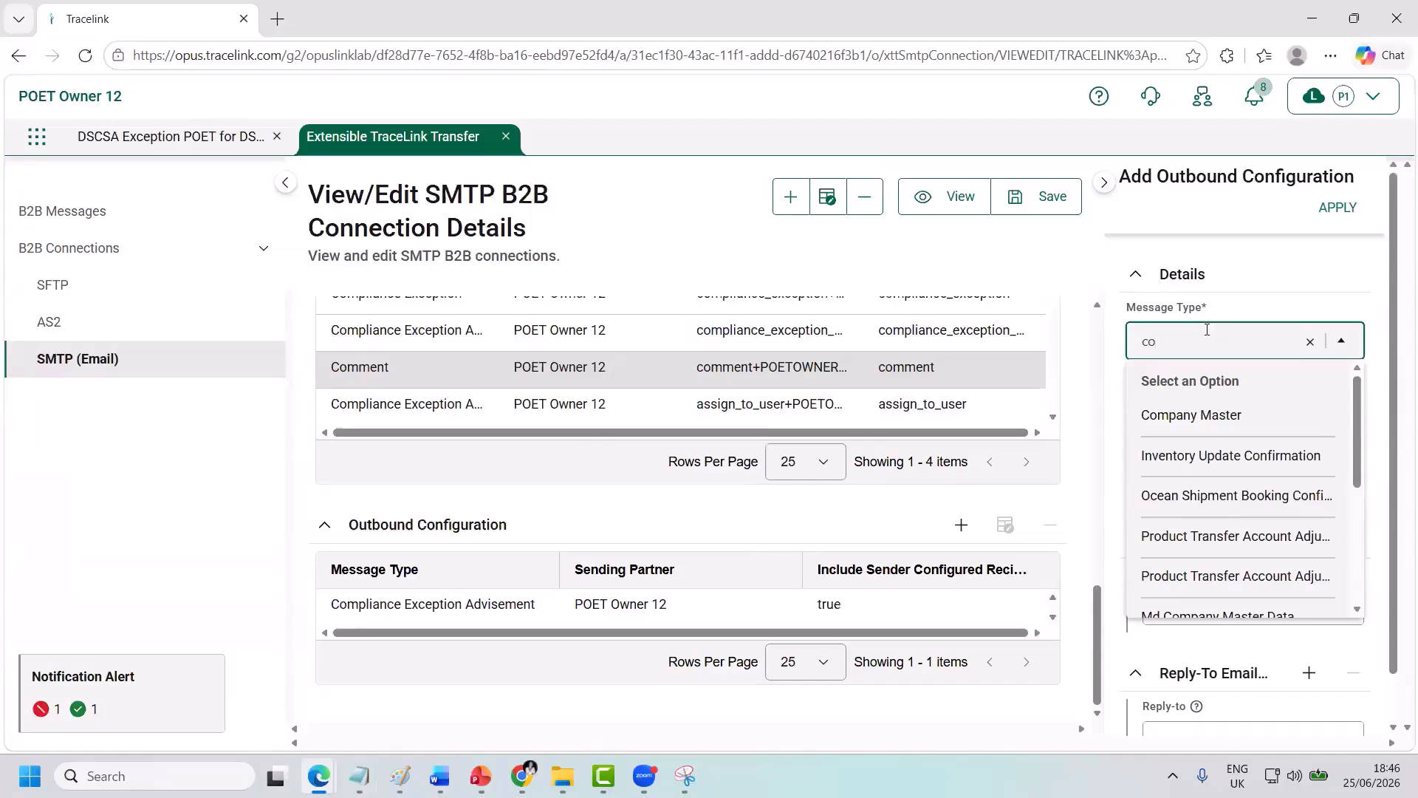
{"action": "type", "text": "mplian"}
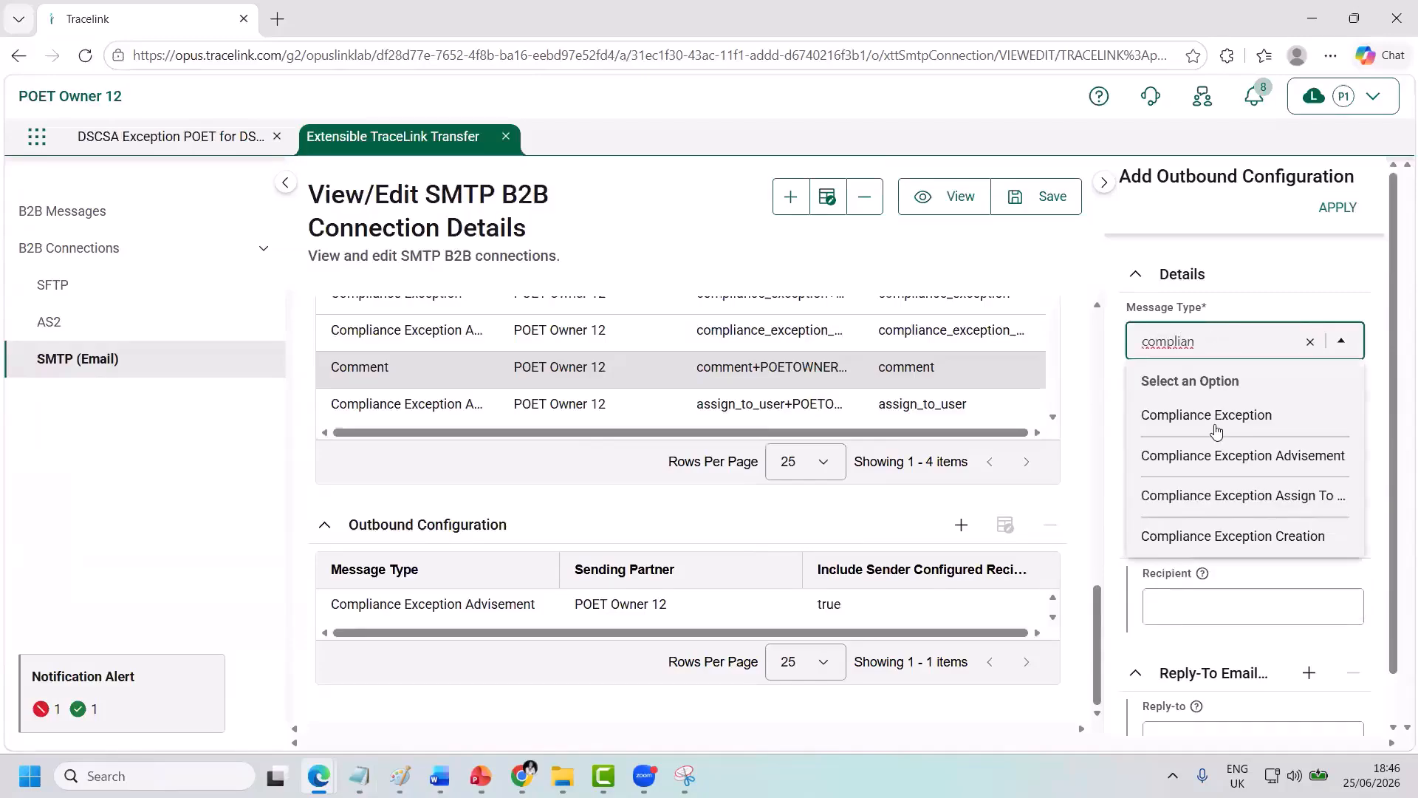
{"action": "left_click", "coordinate": [1210, 497]}
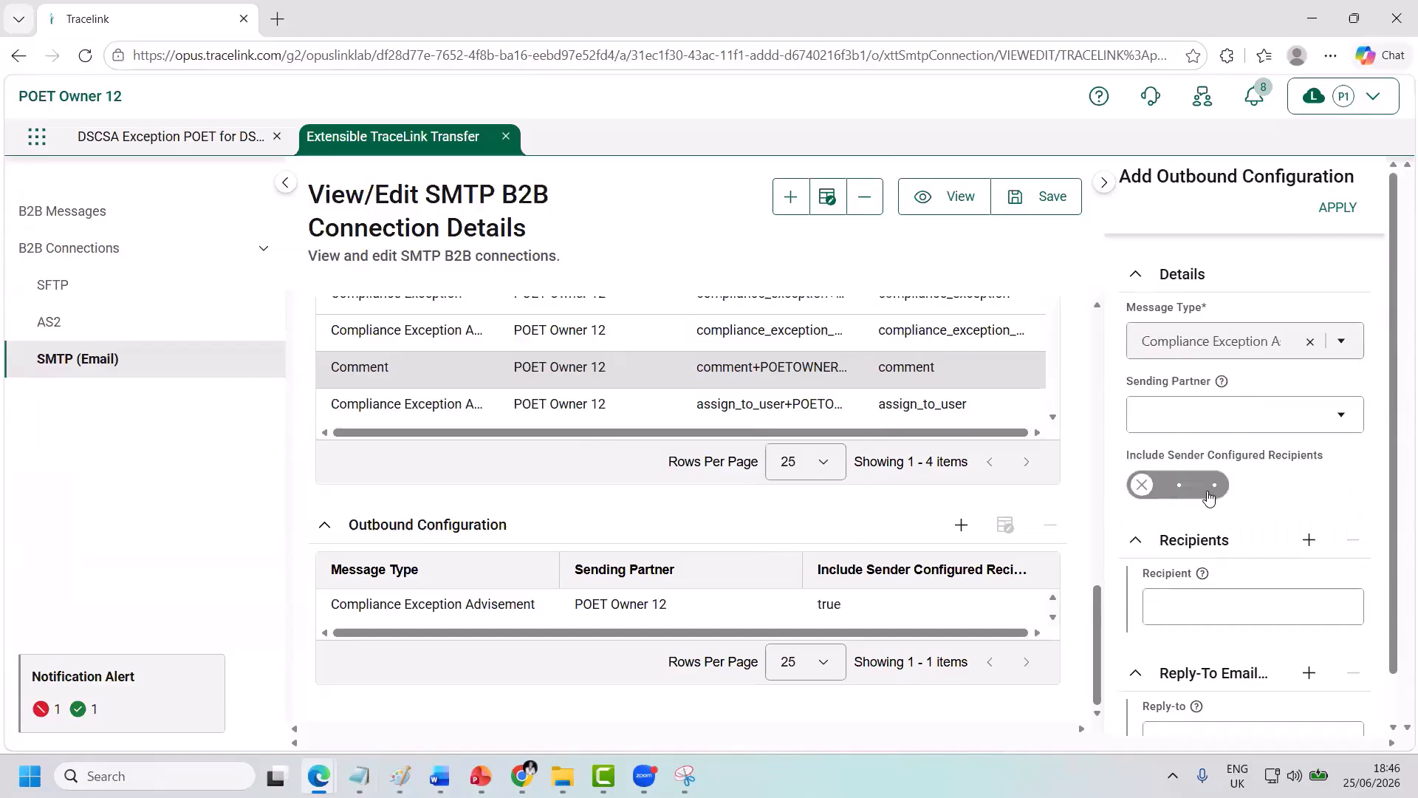
{"action": "left_click", "coordinate": [1202, 412]}
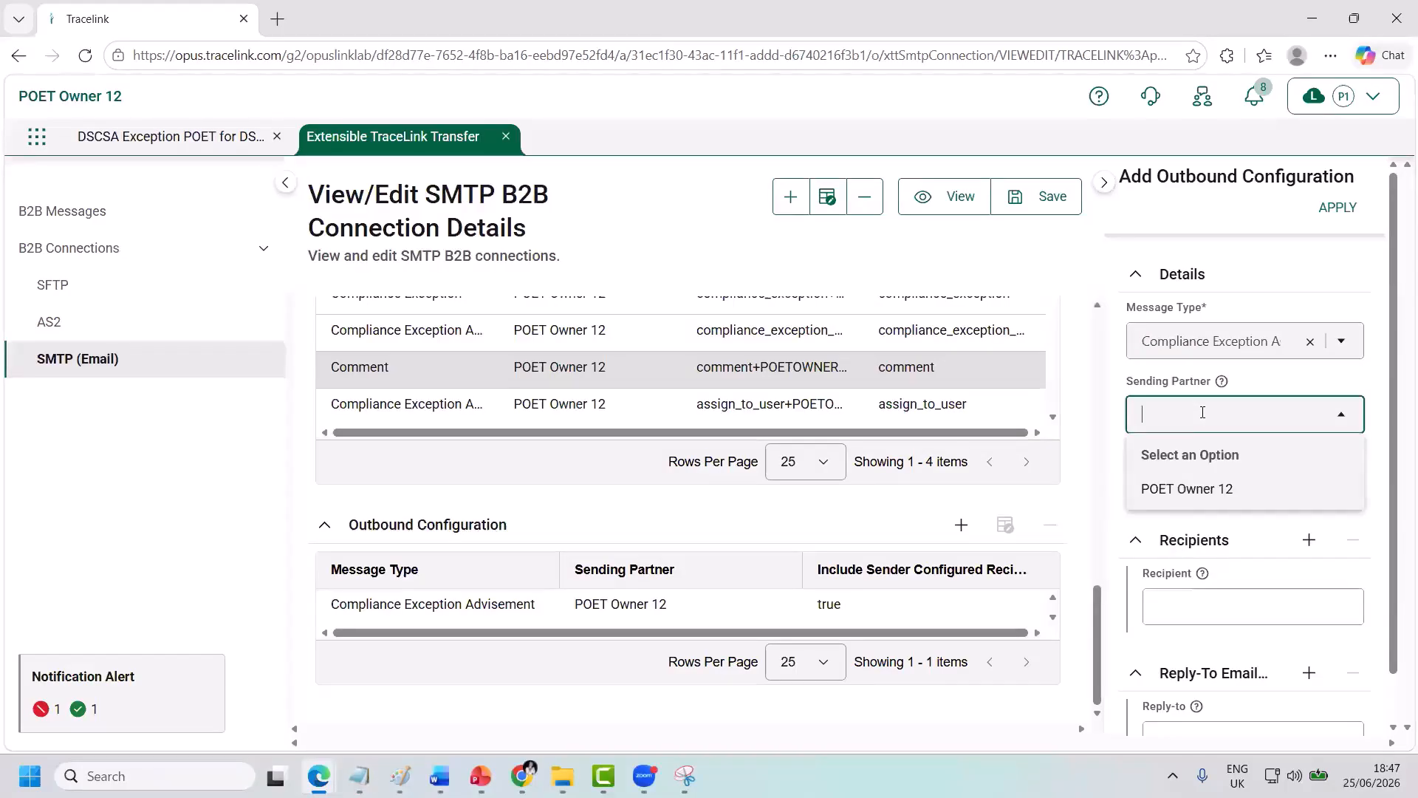
{"action": "left_click", "coordinate": [1195, 490]}
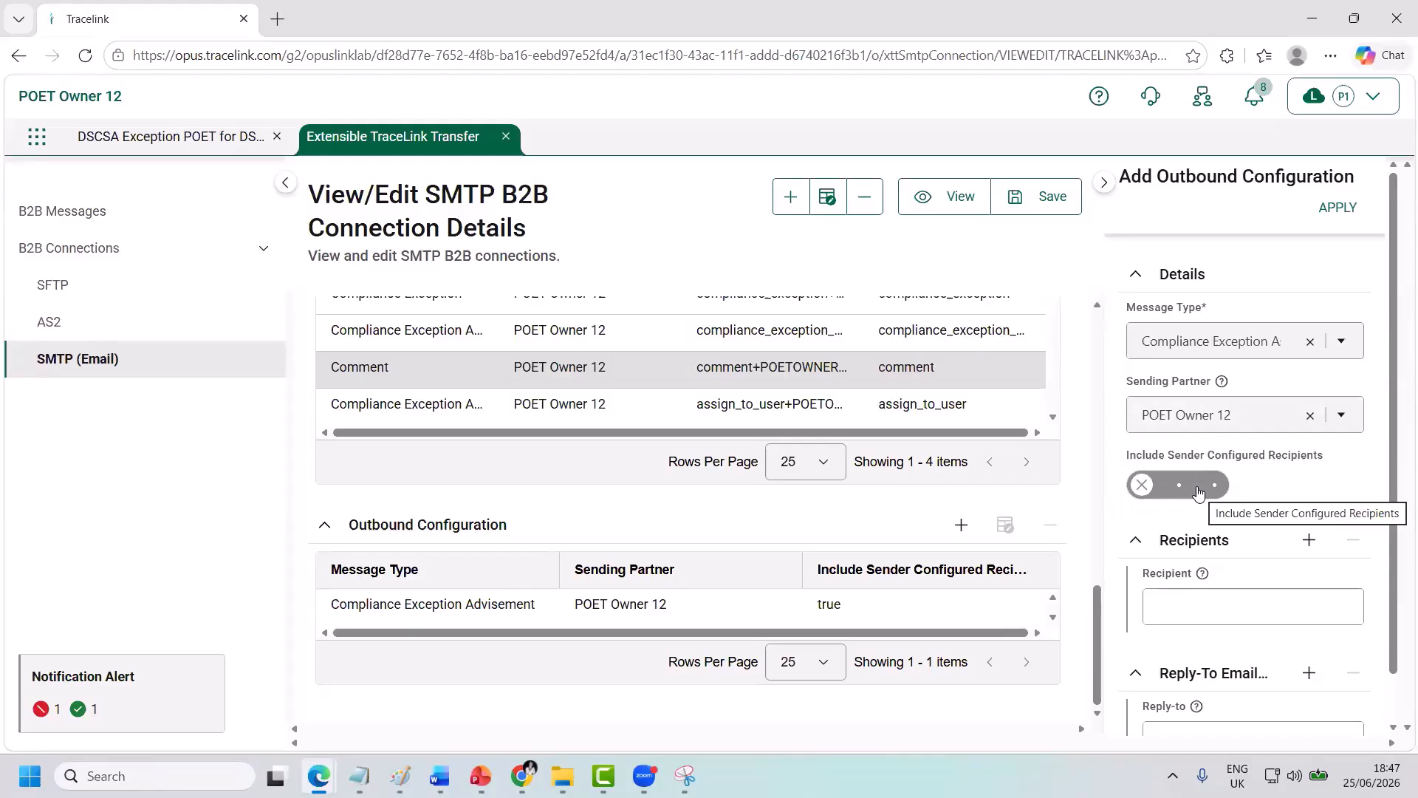
{"action": "left_click", "coordinate": [1198, 490]}
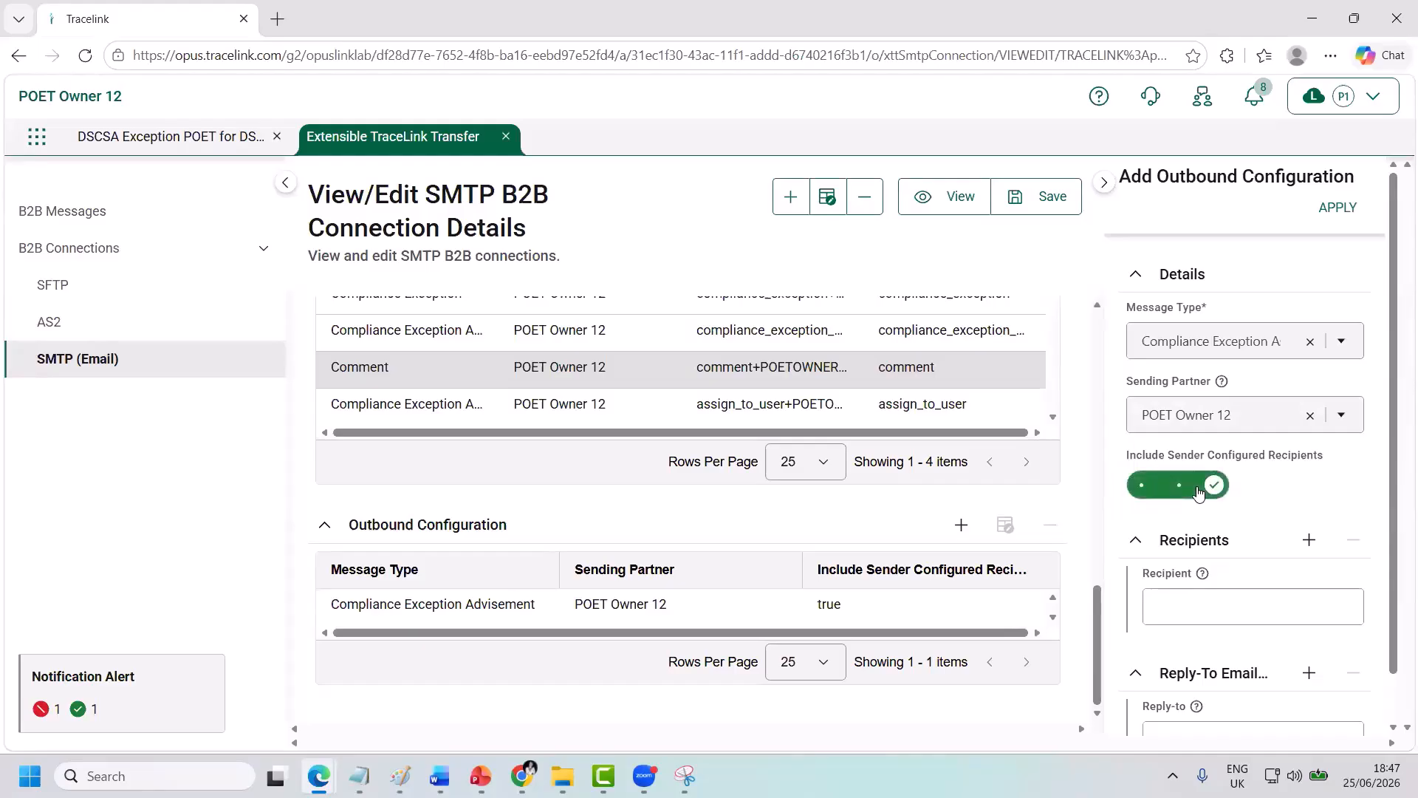
Enter the recipient e-mail and pasted reply-to address, apply the row, then advance to the Transform Sets slide.
{"action": "left_click", "coordinate": [1232, 600]}
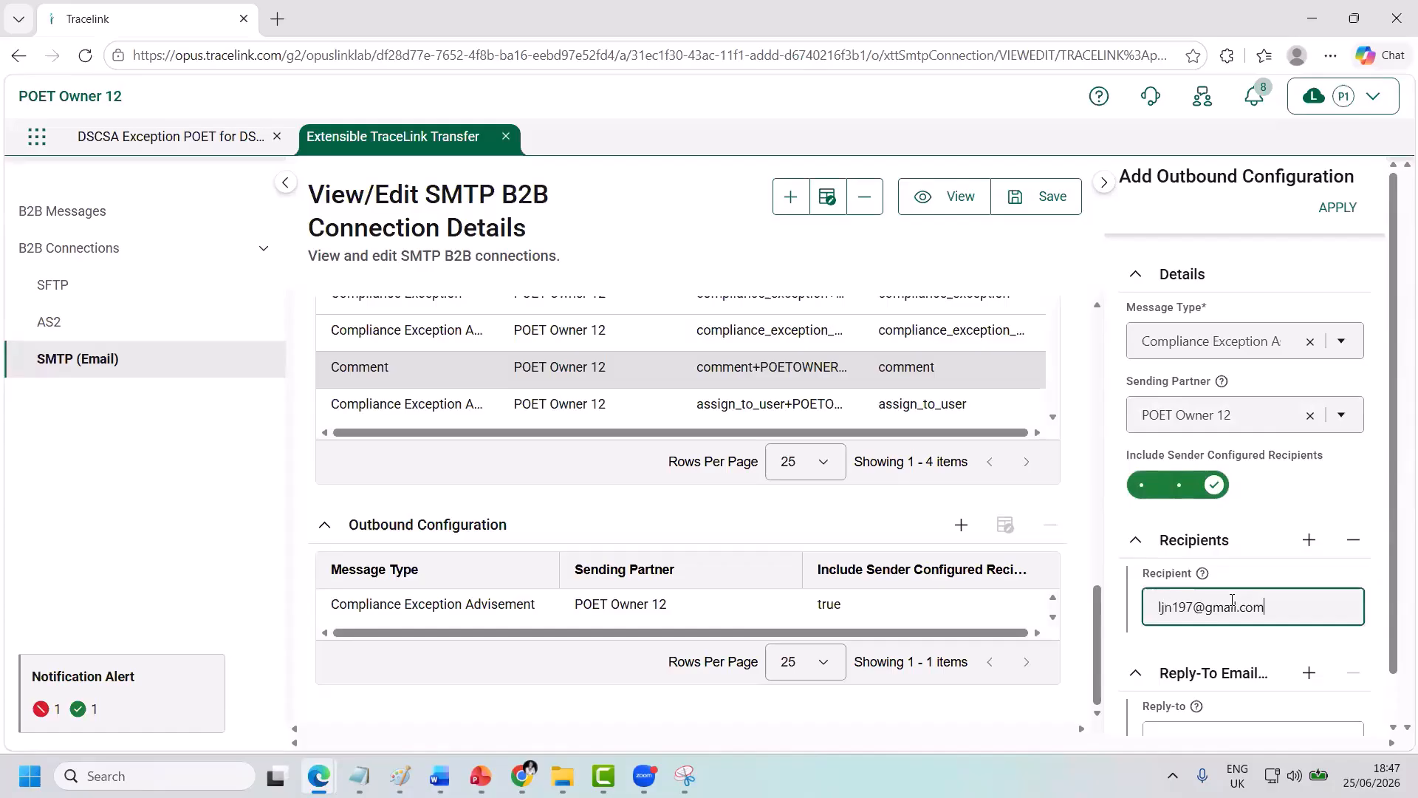
{"action": "scroll", "coordinate": [1232, 600], "scroll_direction": "down", "scroll_amount": 1}
{"action": "left_click", "coordinate": [1199, 687]}
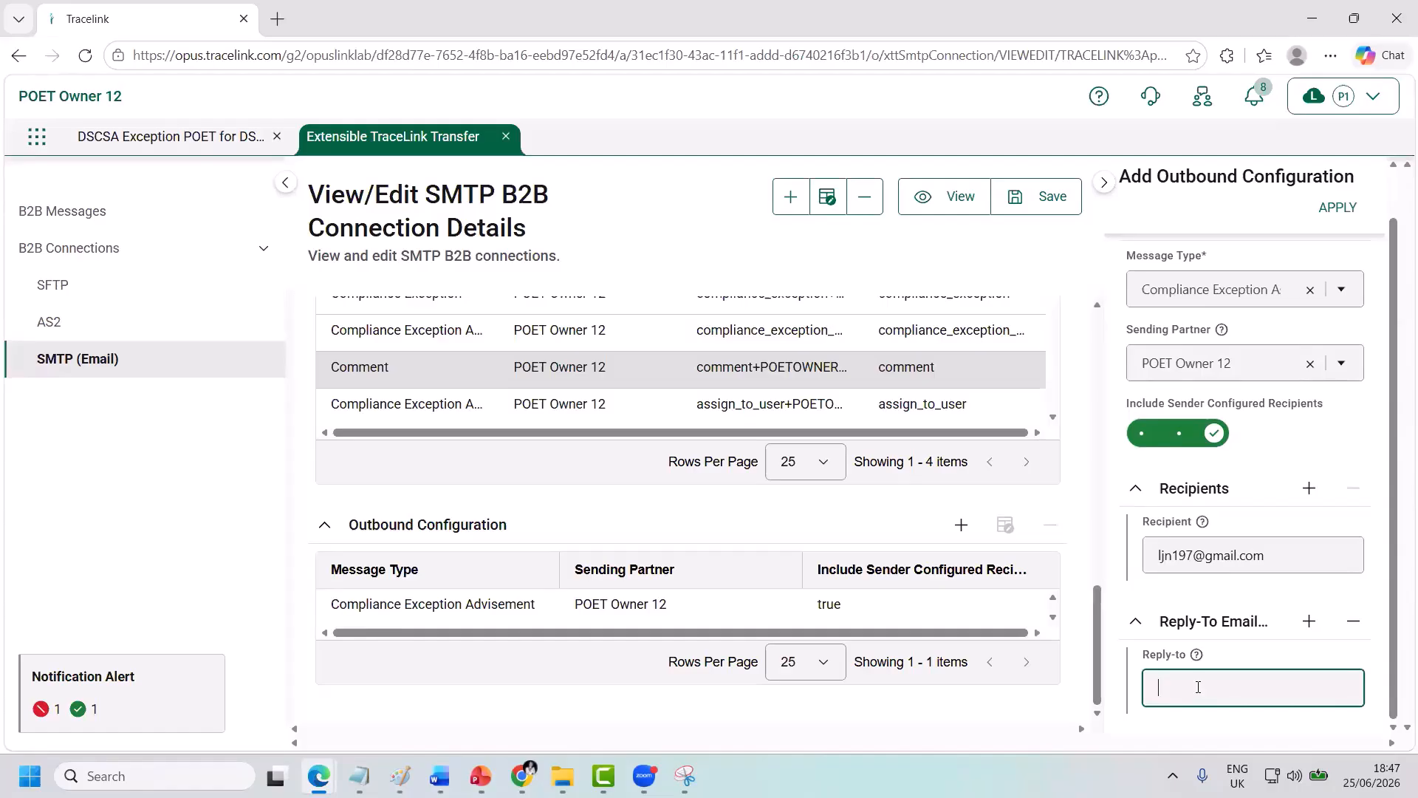
{"action": "right_click", "coordinate": [1198, 687]}
{"action": "left_click", "coordinate": [1201, 441]}
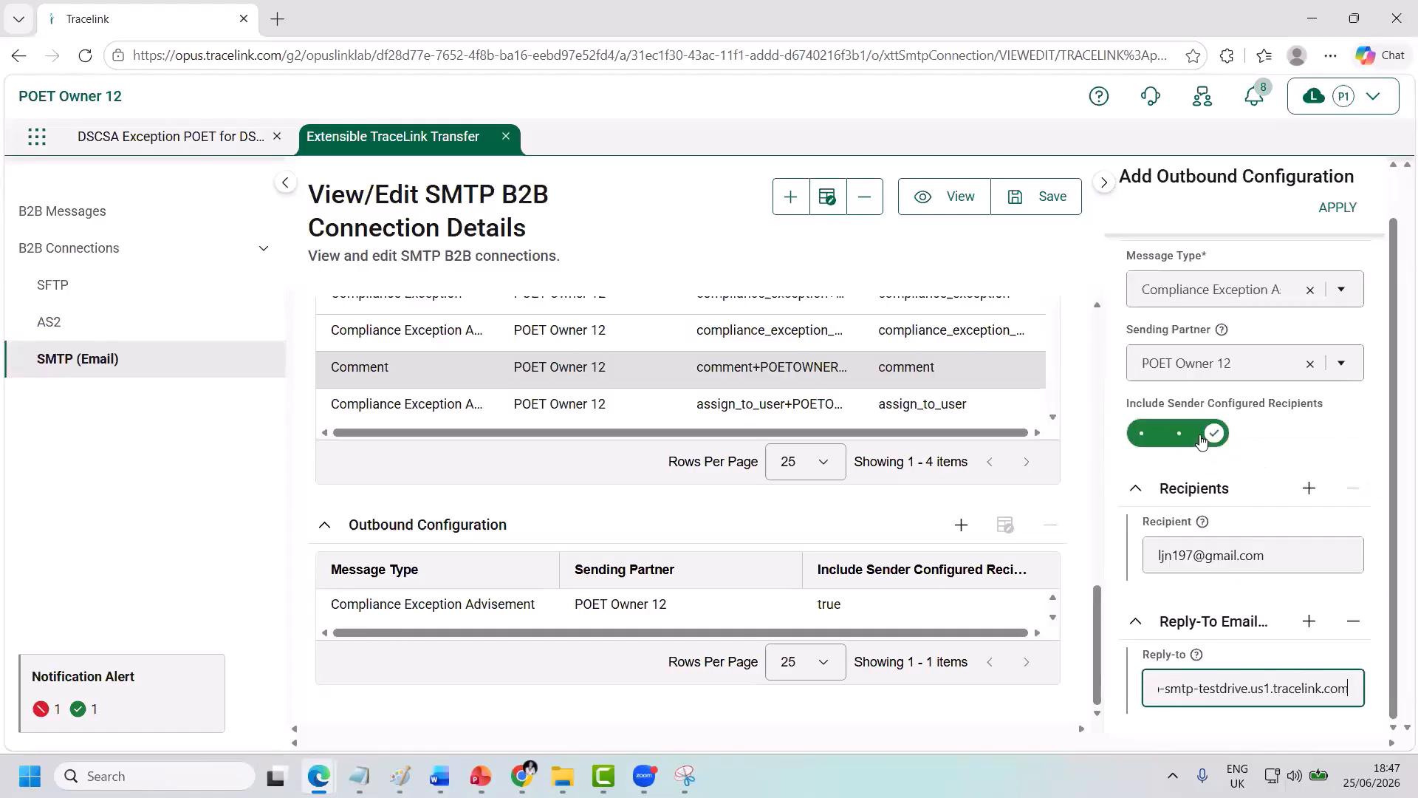
{"action": "left_click", "coordinate": [1335, 209]}
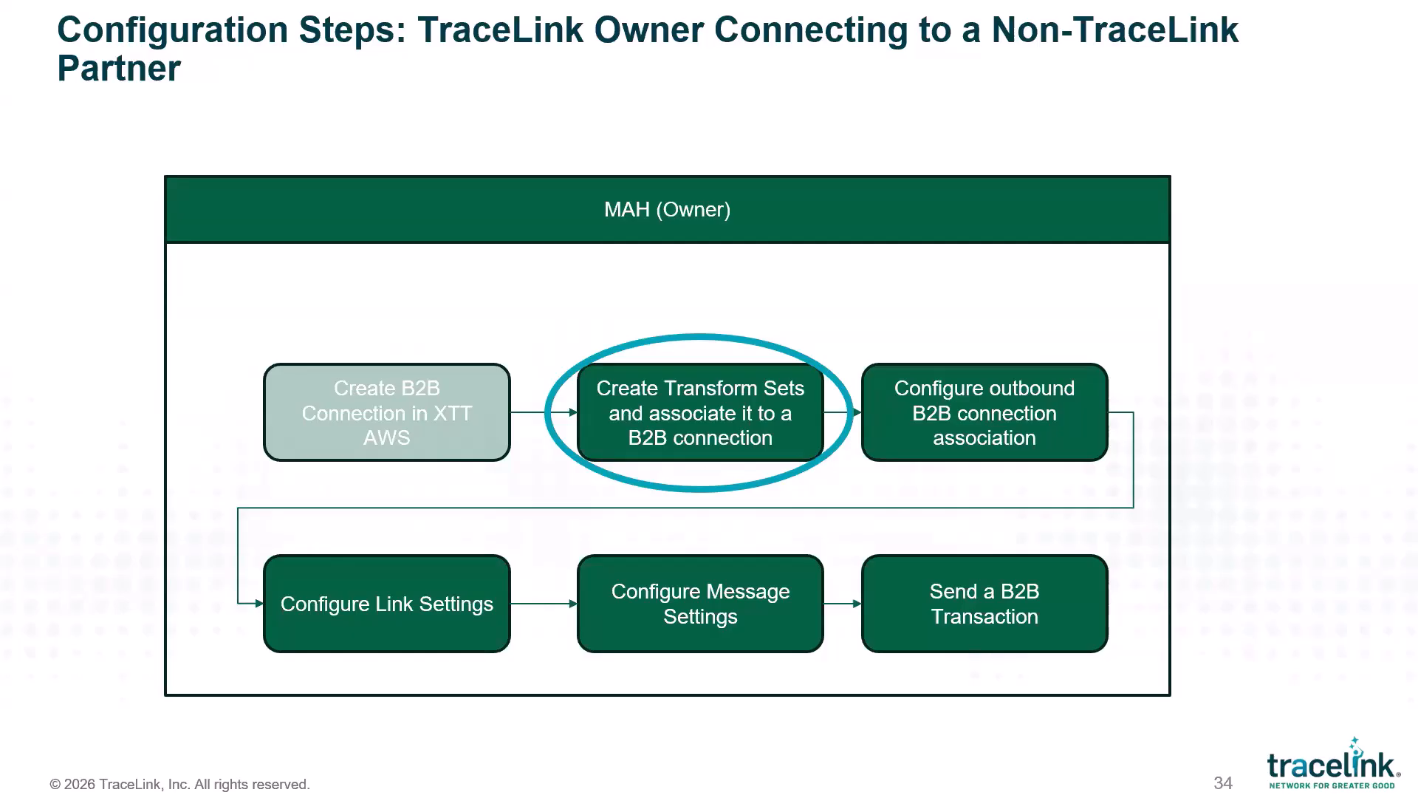
{"action": "key", "text": "Right"}
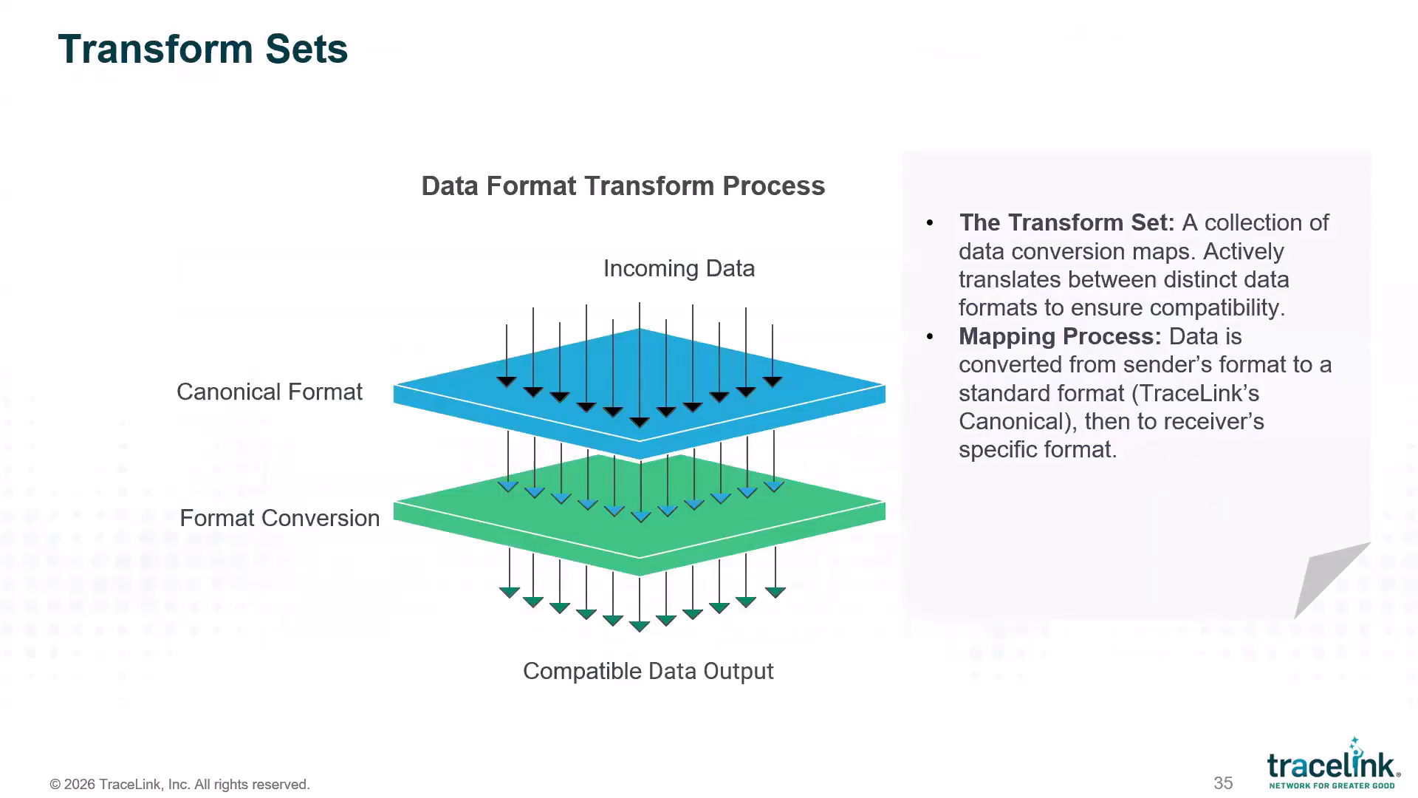
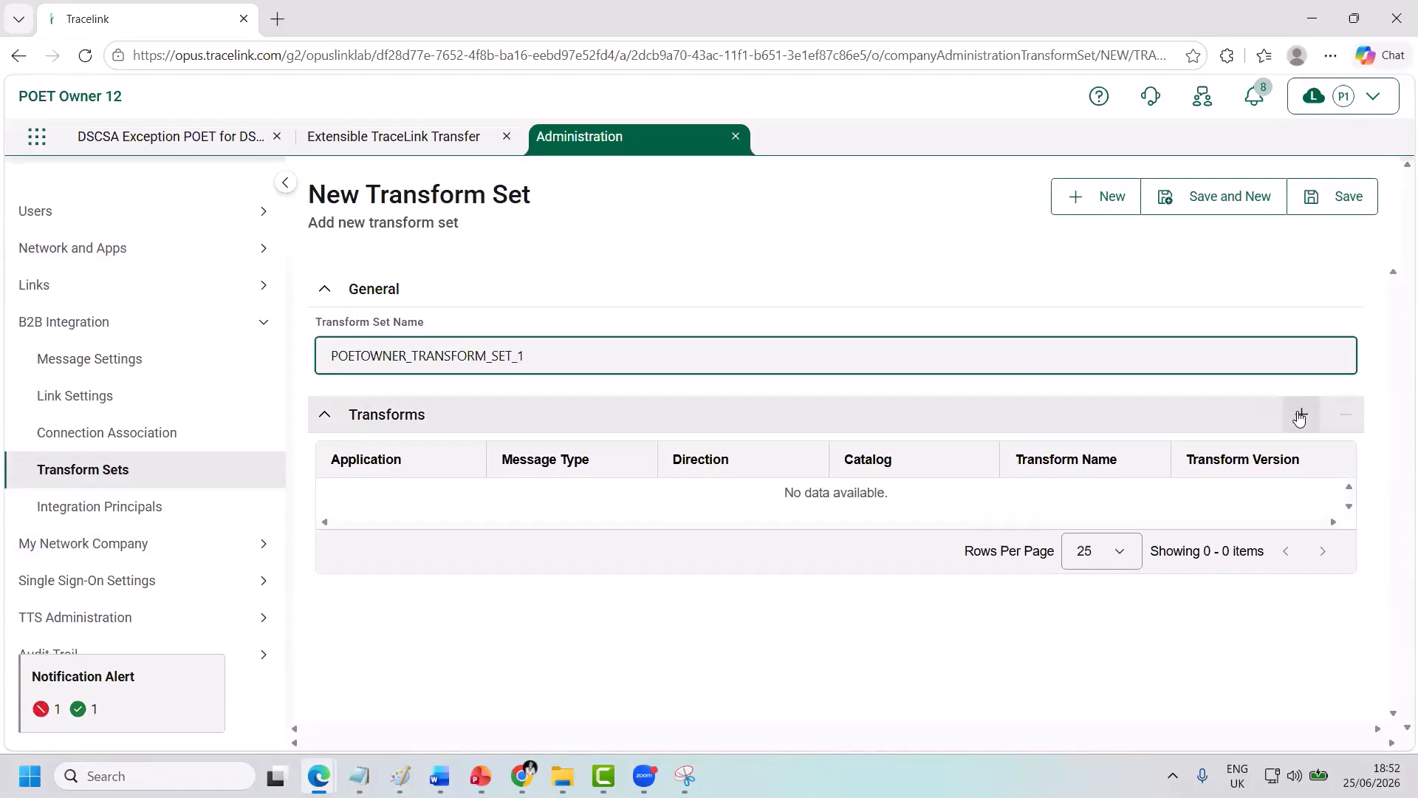
Start a new transform for Process Orchestration for Empowered Teams with message type POET_COMPLIANCE_EXCEPTION.
{"action": "left_click", "coordinate": [1300, 418]}
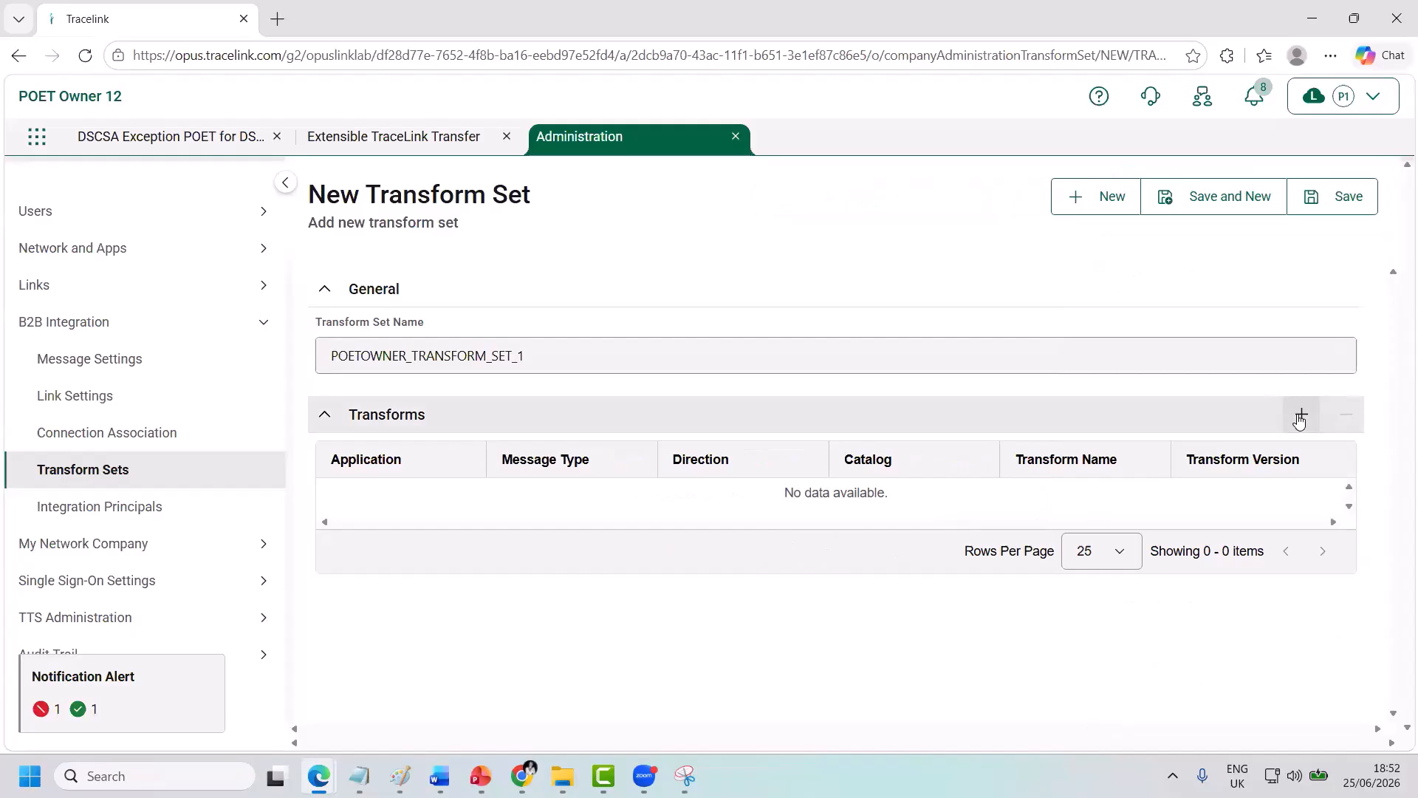
{"action": "left_click", "coordinate": [1299, 419]}
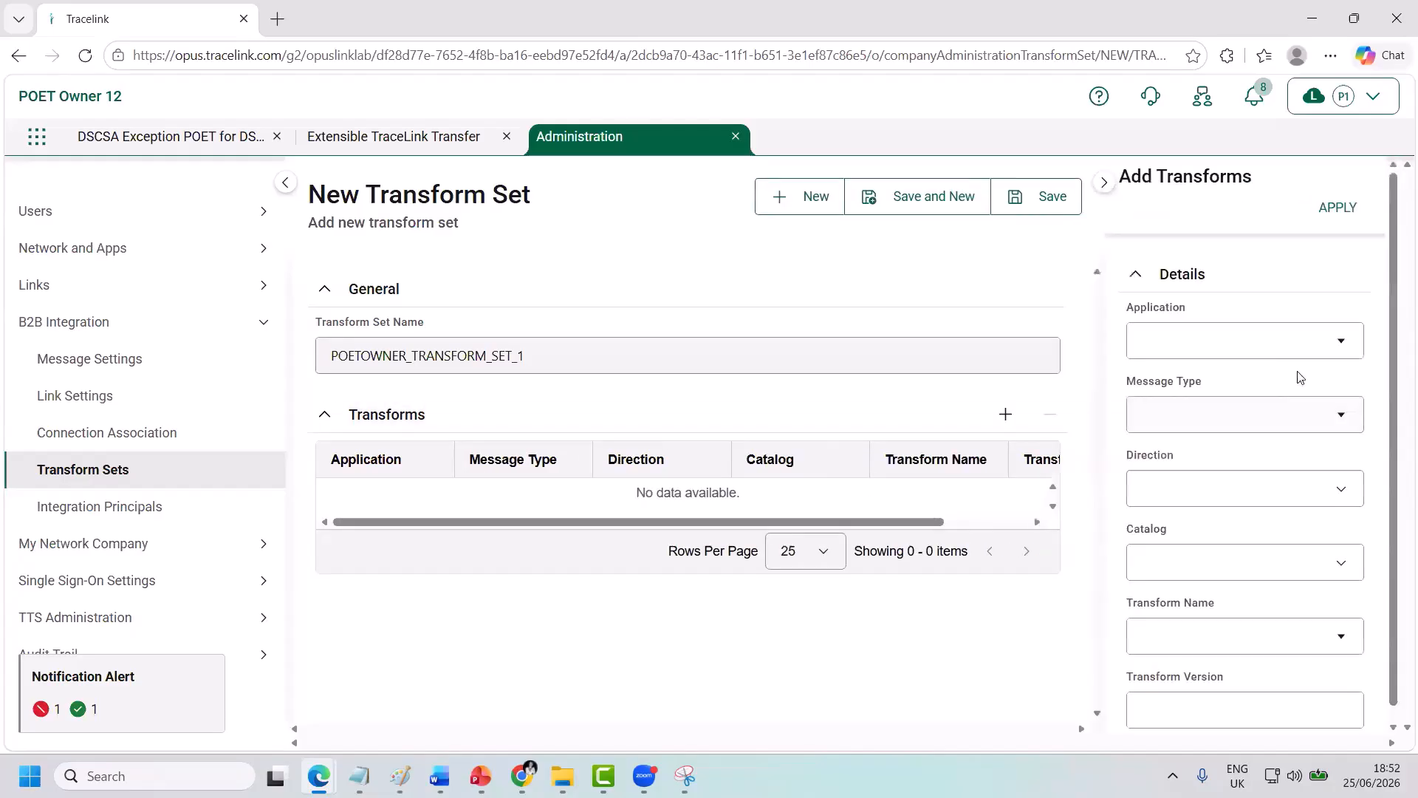
{"action": "left_click", "coordinate": [1261, 347]}
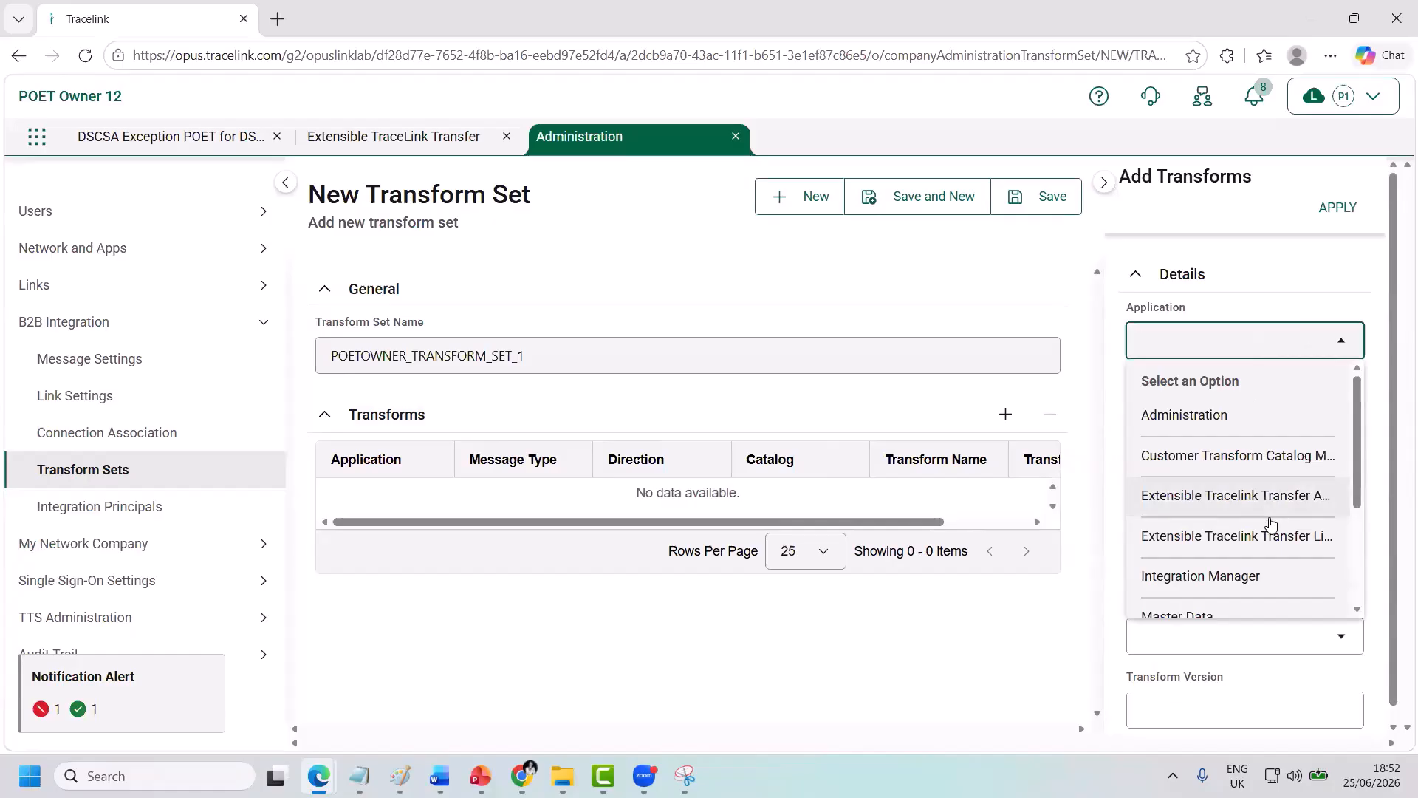
{"action": "scroll", "coordinate": [1256, 517], "scroll_direction": "down", "scroll_amount": 3}
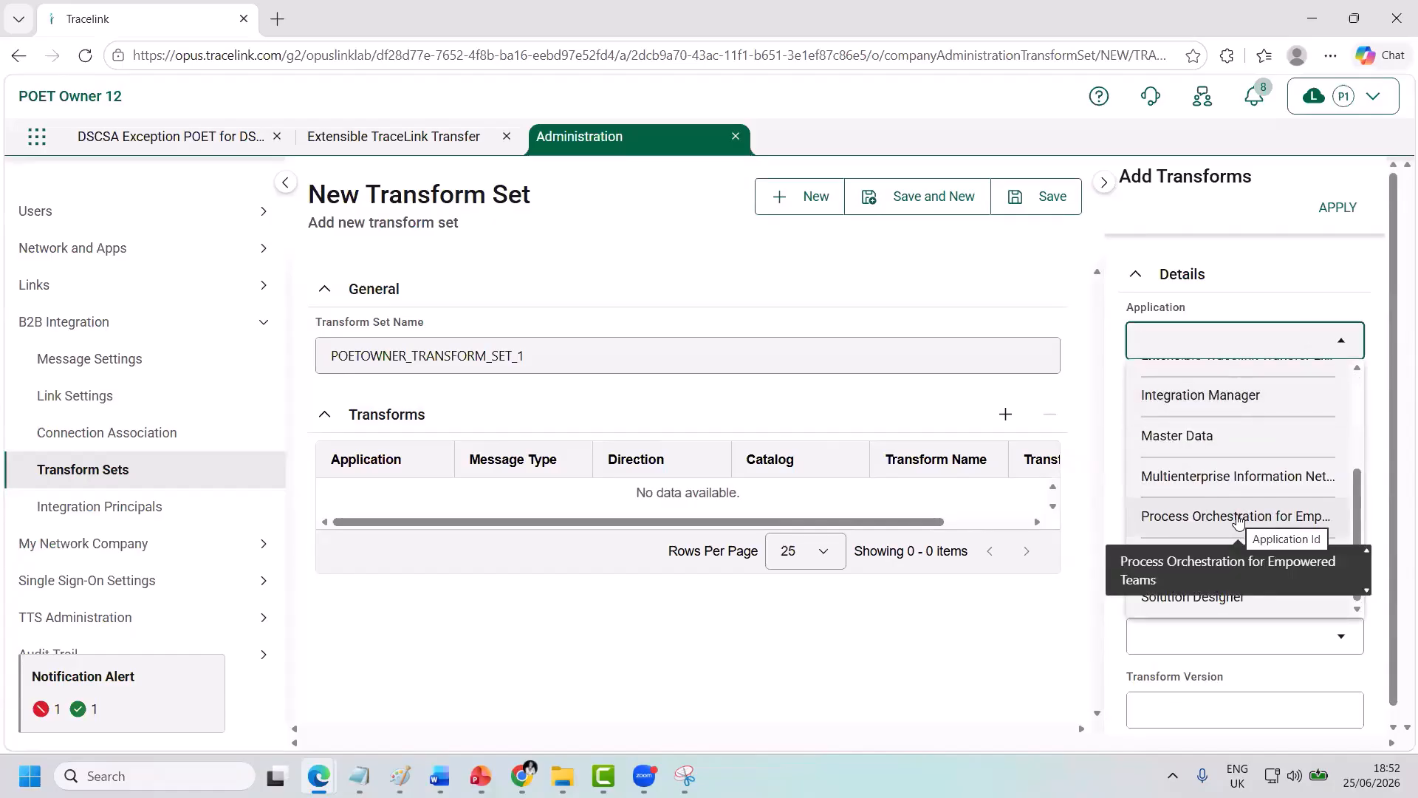
{"action": "left_click", "coordinate": [1239, 520]}
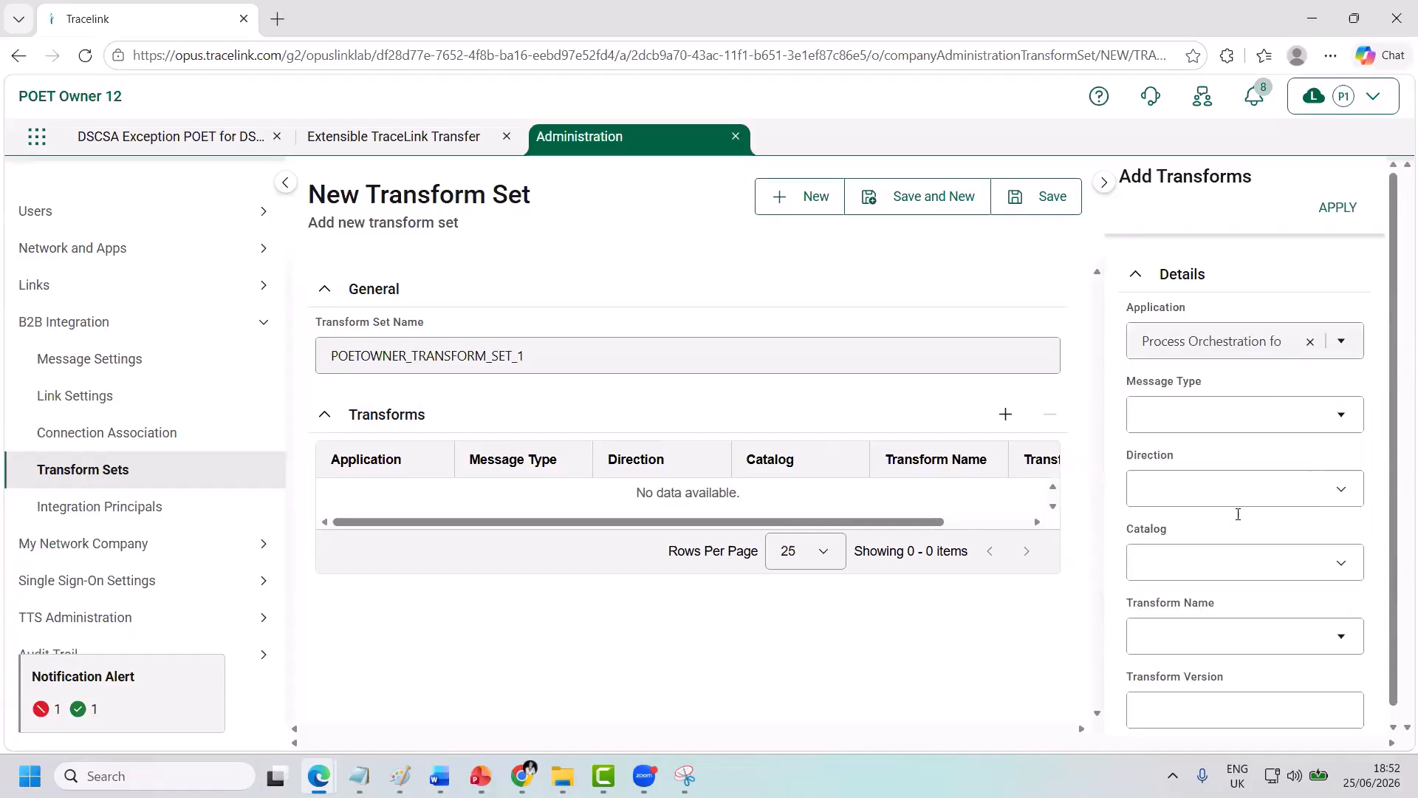
{"action": "left_click", "coordinate": [1185, 412]}
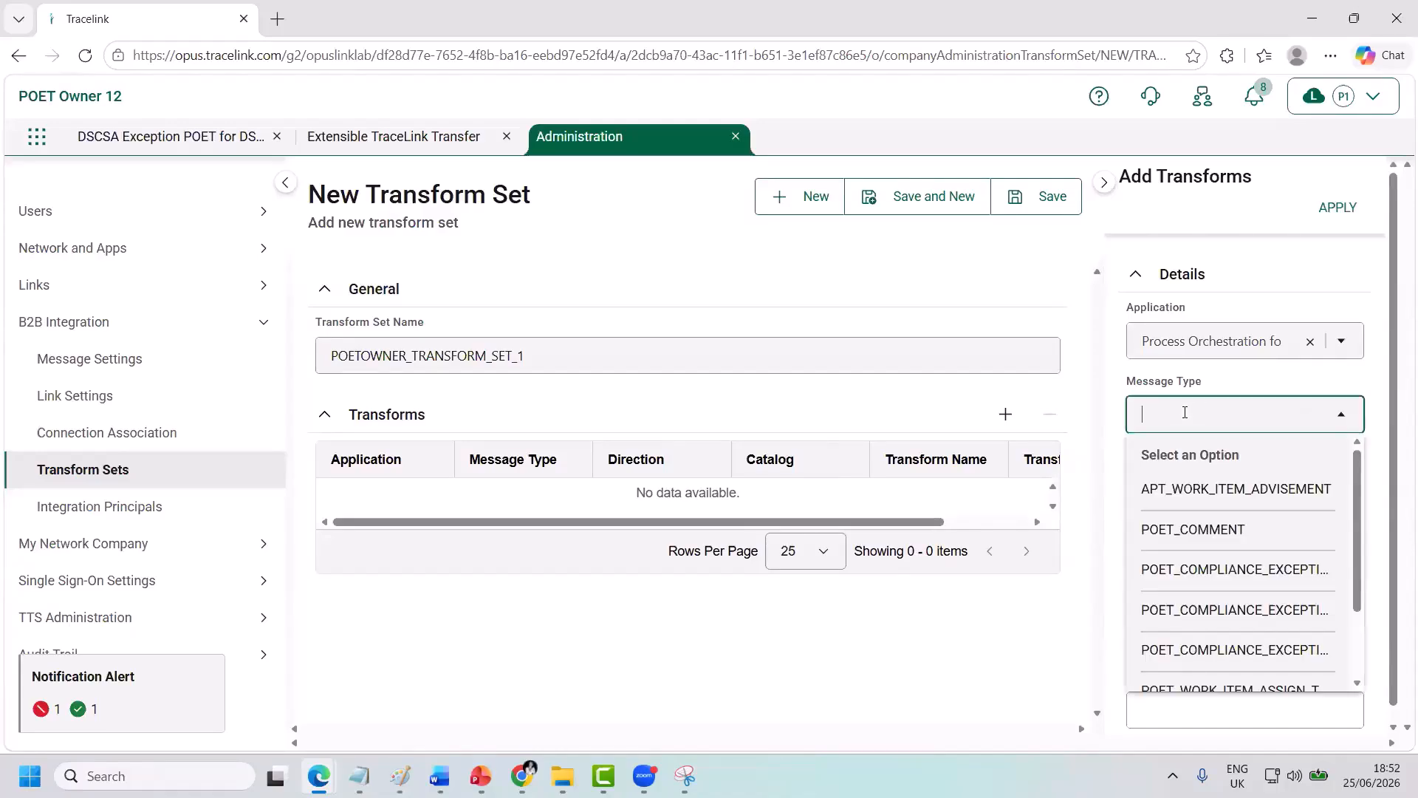
{"action": "left_click", "coordinate": [1197, 571]}
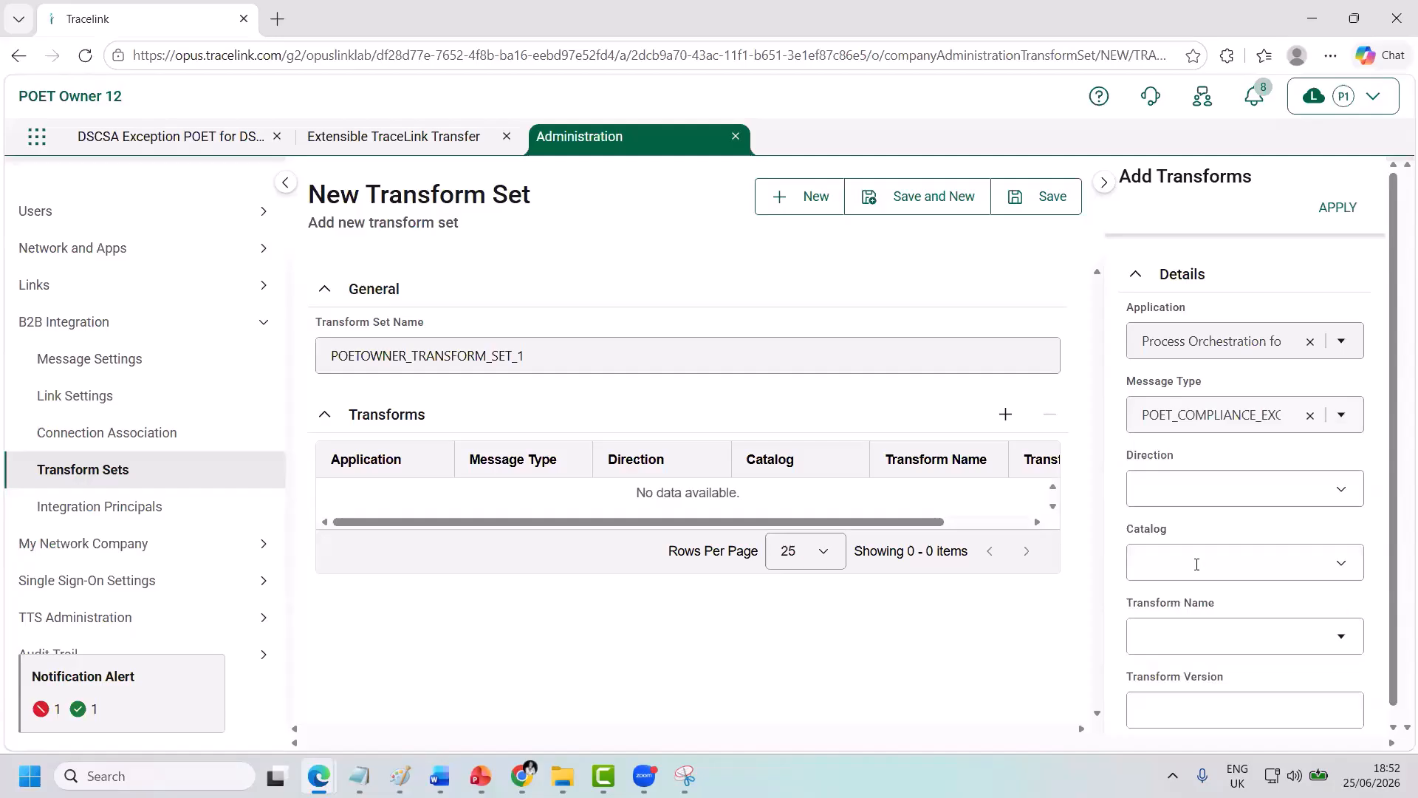
Make it Inbound from the Global catalog with the EmlToJson version 5 transform, and apply it.
{"action": "left_click", "coordinate": [1175, 489]}
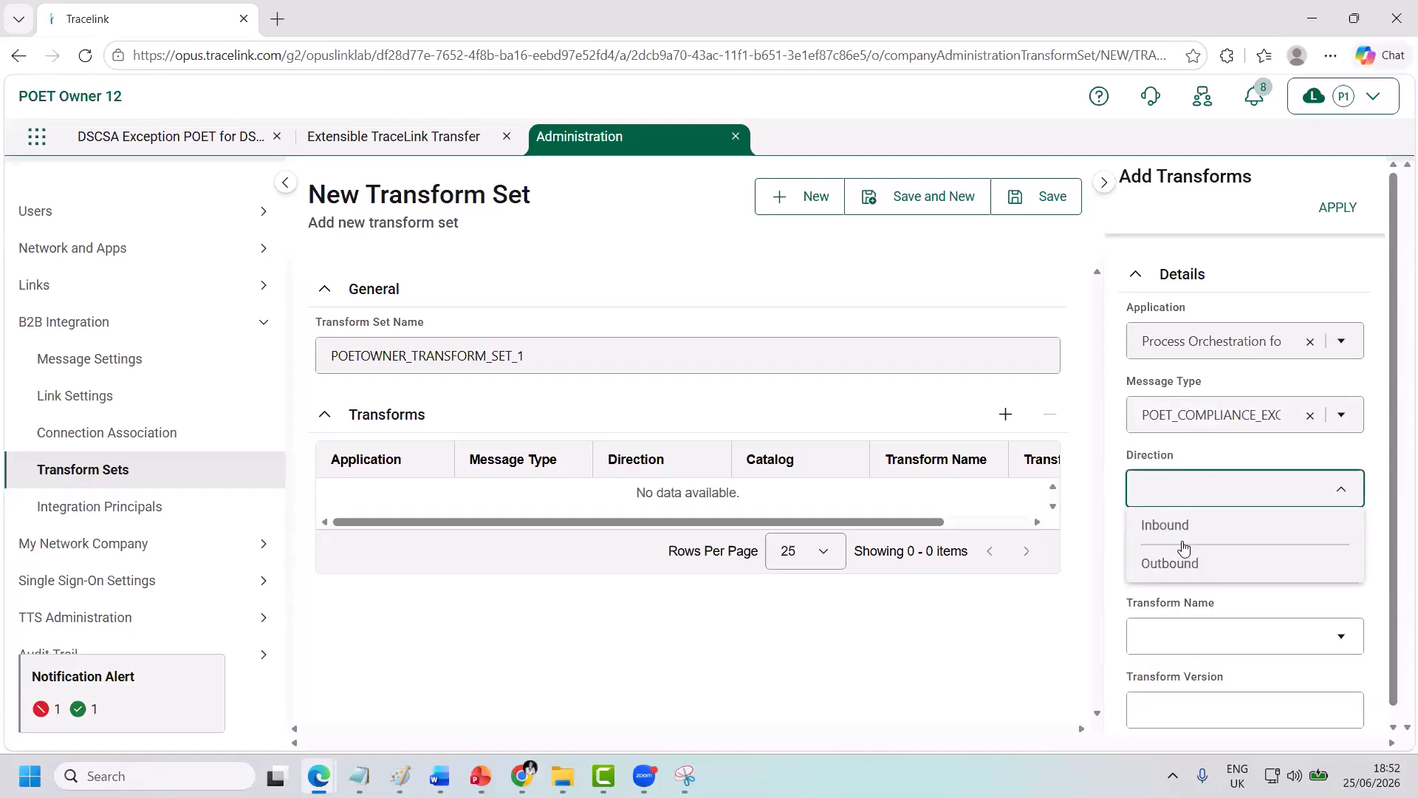
{"action": "left_click", "coordinate": [1180, 531]}
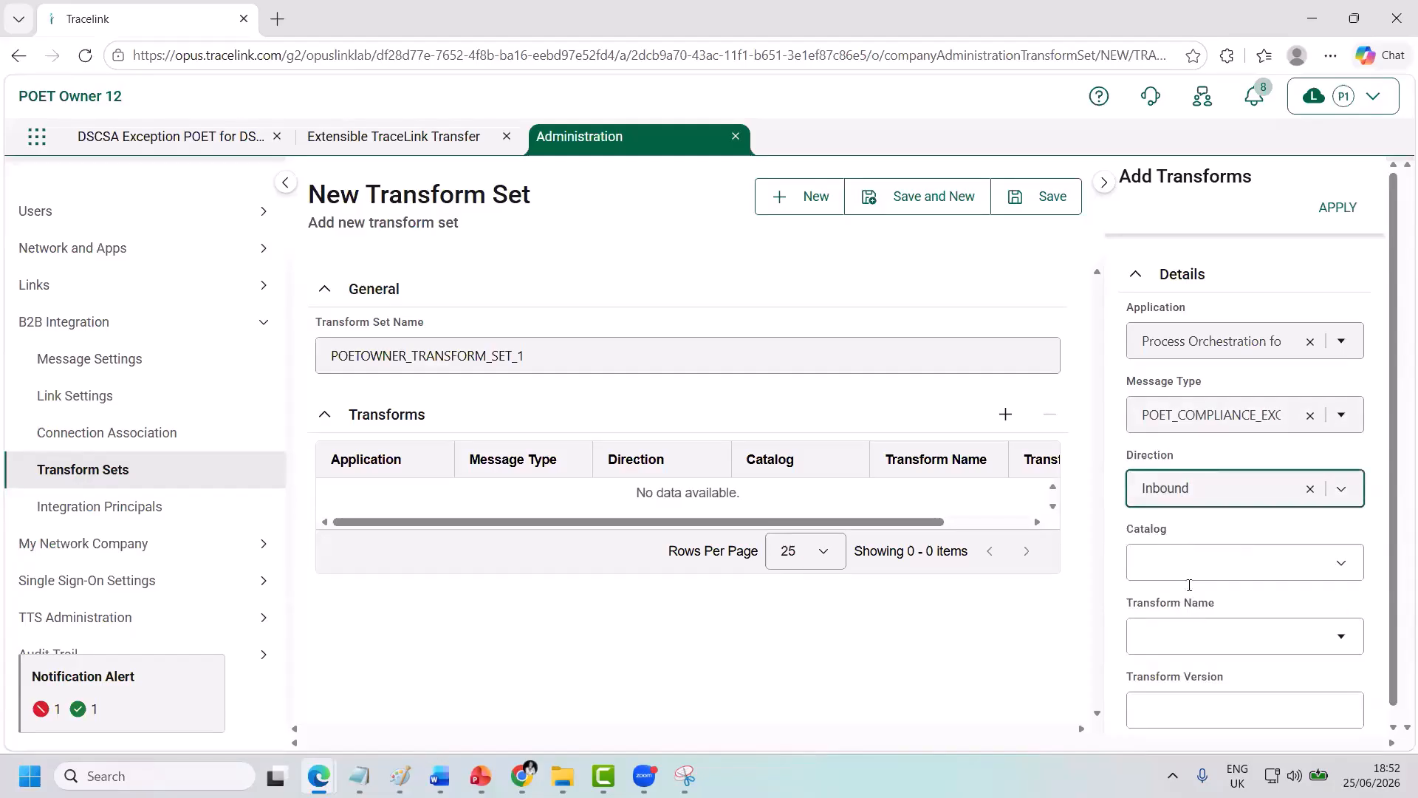
{"action": "left_click", "coordinate": [1179, 561]}
{"action": "left_click", "coordinate": [1180, 607]}
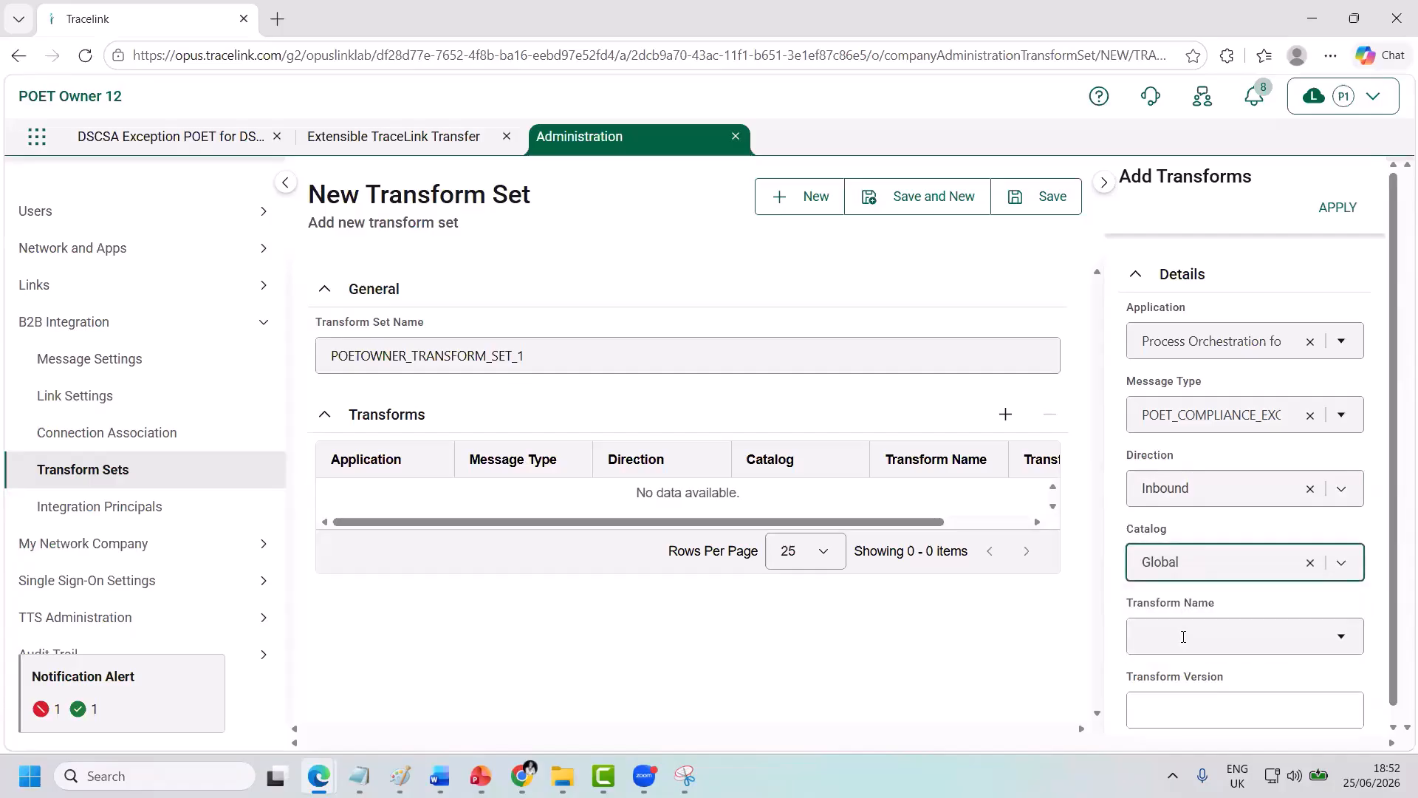
{"action": "left_click", "coordinate": [1184, 637]}
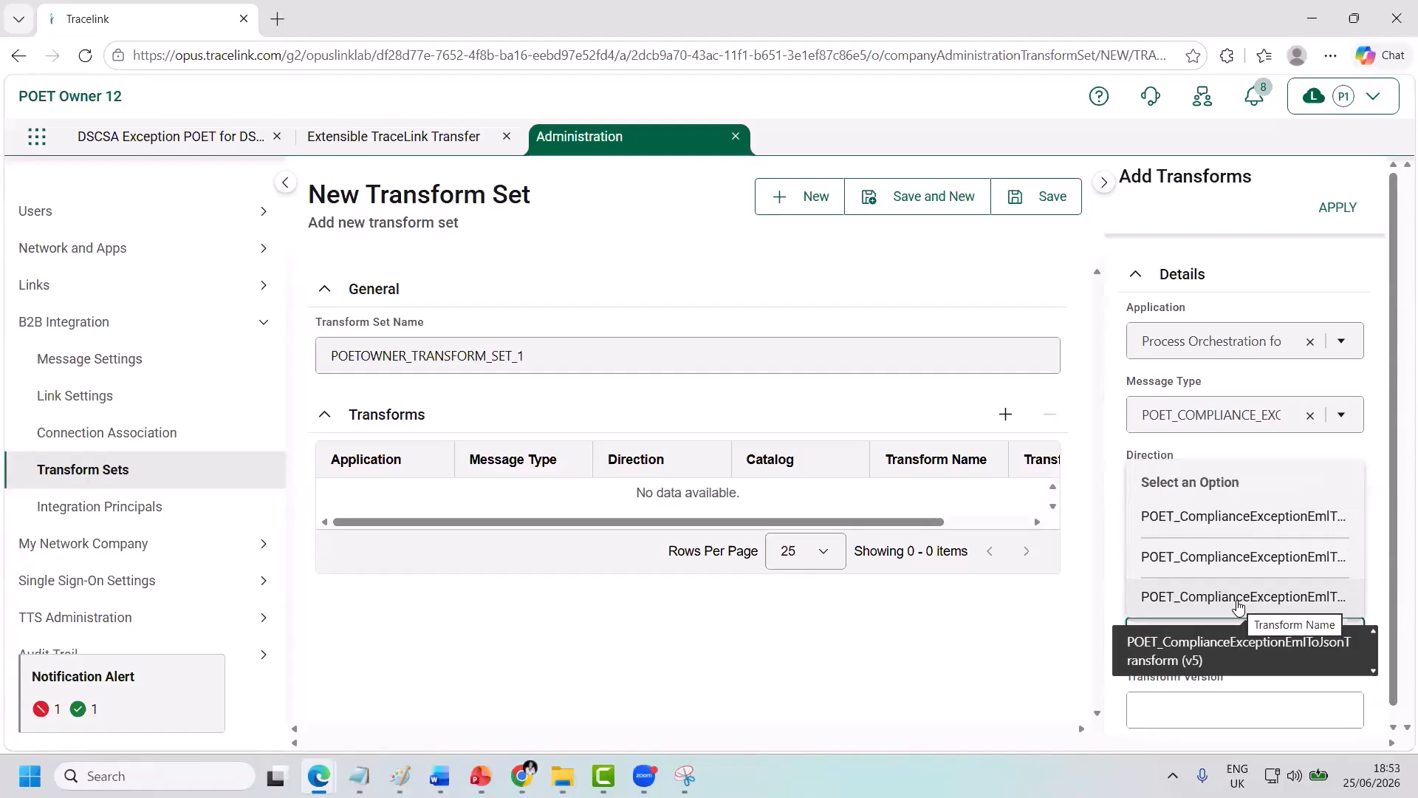
{"action": "left_click", "coordinate": [1239, 597]}
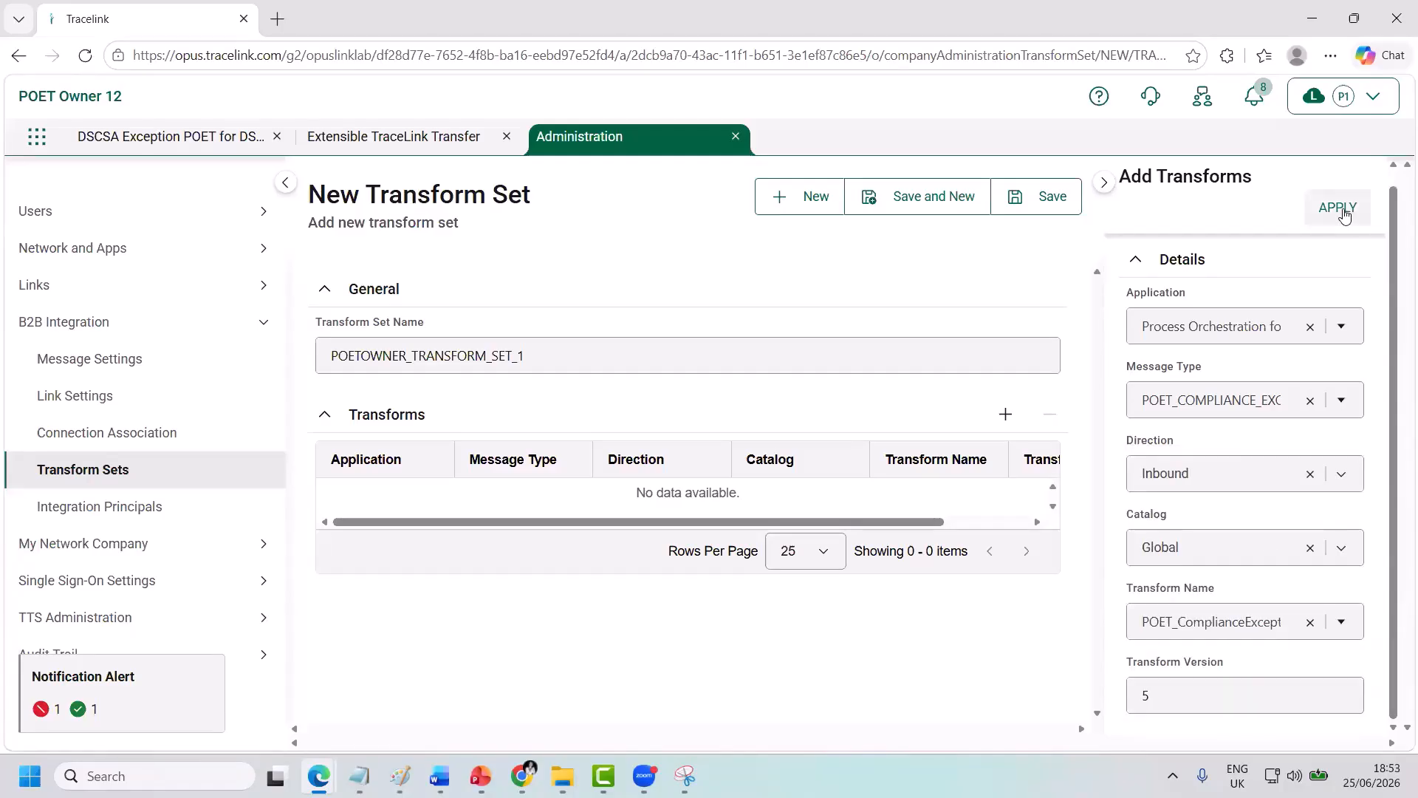
{"action": "left_click", "coordinate": [1345, 212]}
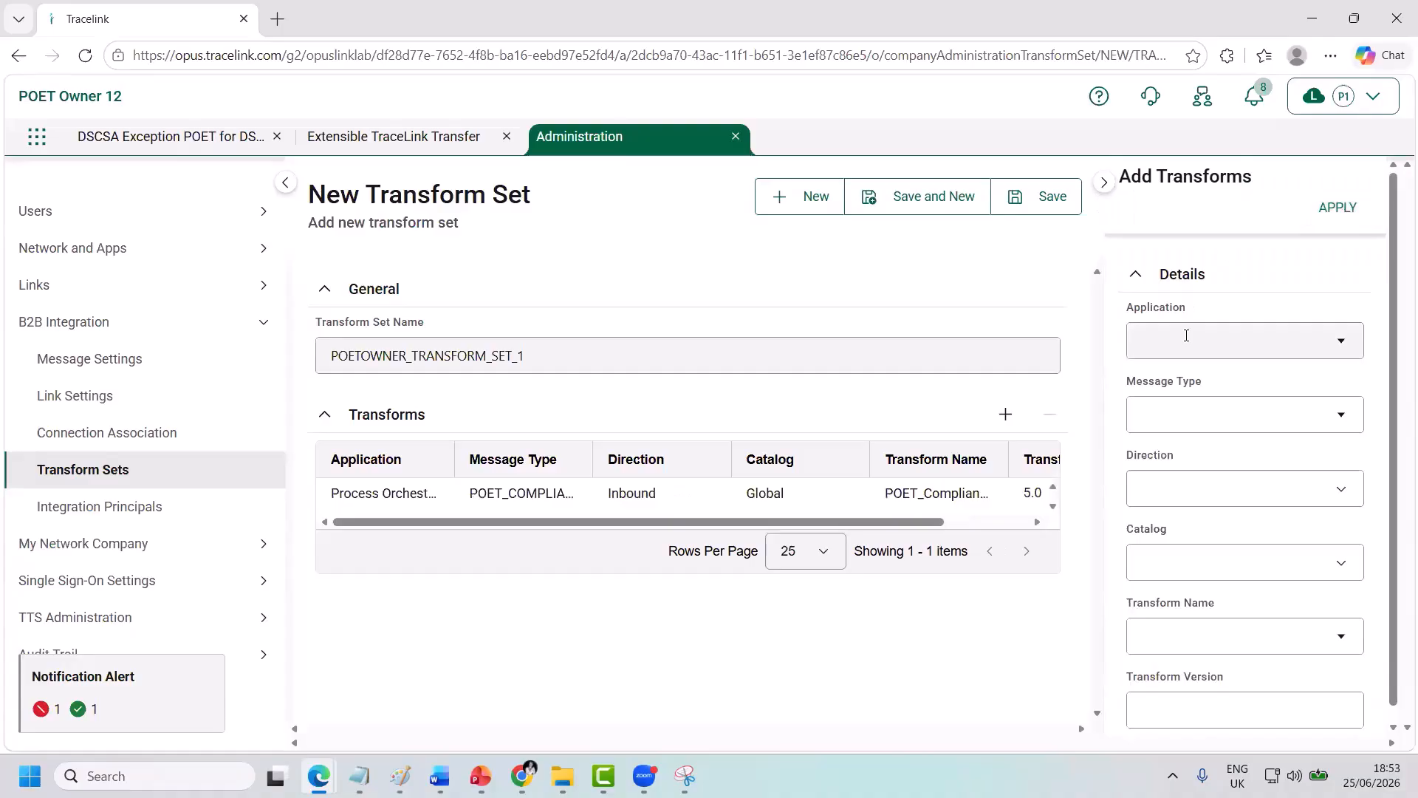
Choose Process Orchestration and the compliance exception message type, filtering the types by 'poet'.
{"action": "left_click", "coordinate": [1187, 336]}
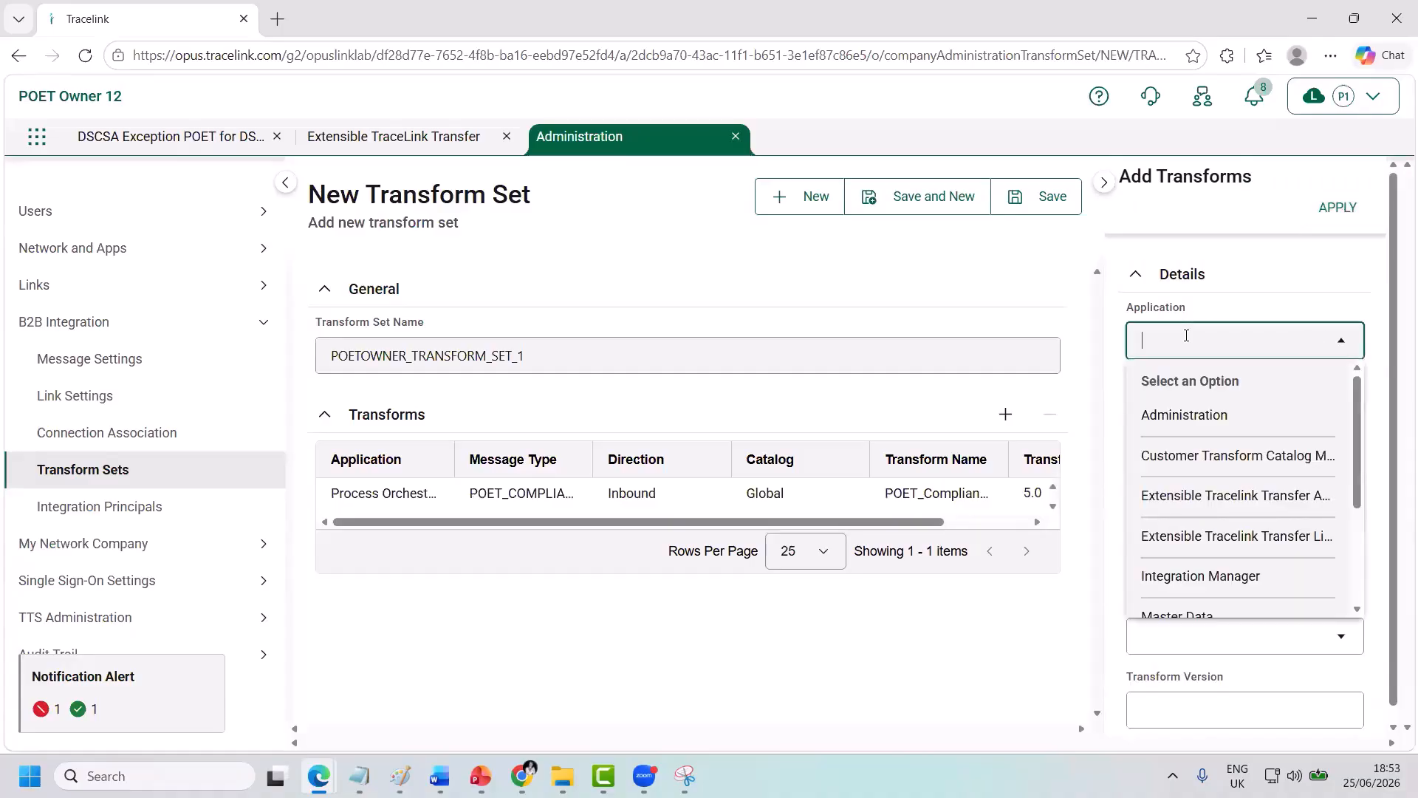
{"action": "scroll", "coordinate": [1213, 497], "scroll_direction": "down", "scroll_amount": 3}
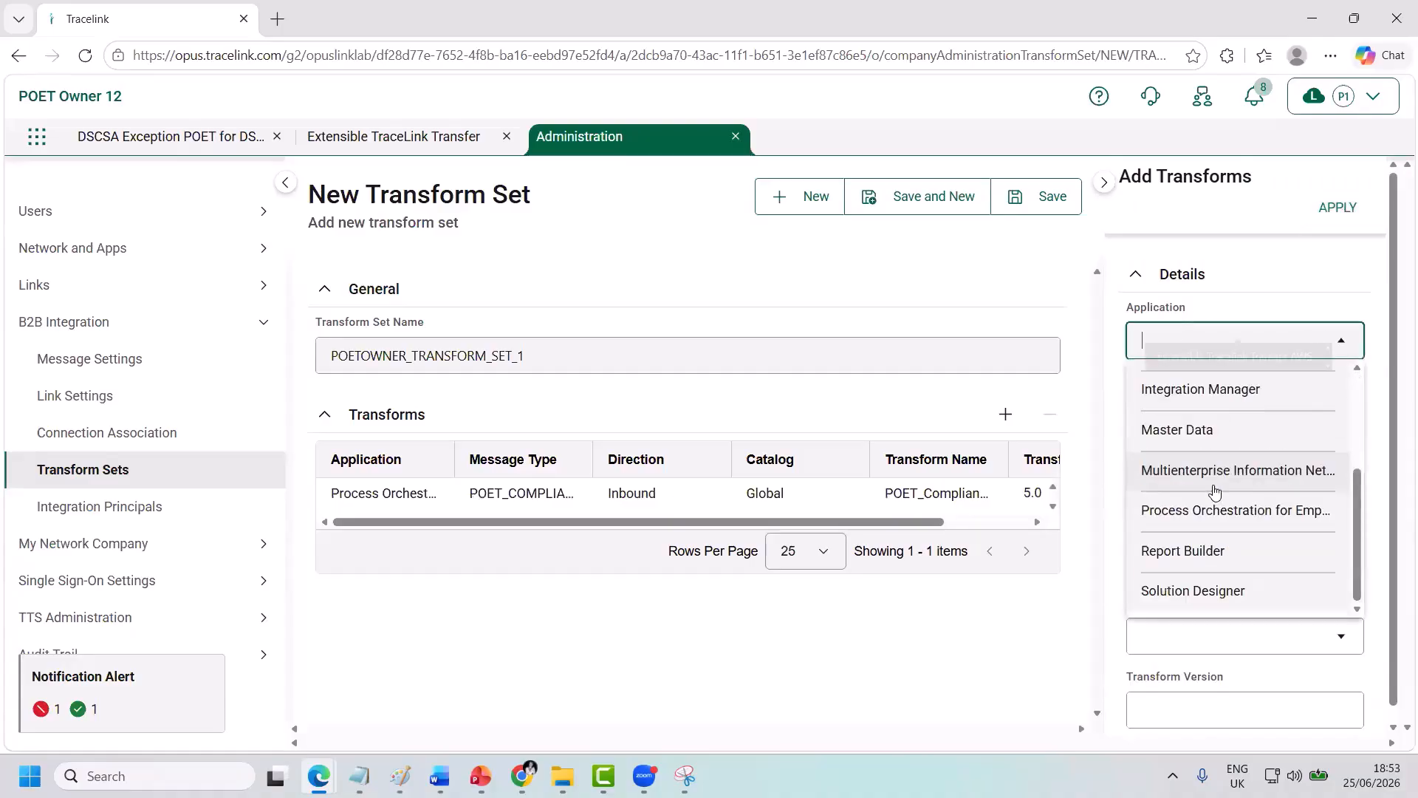
{"action": "left_click", "coordinate": [1330, 521]}
{"action": "left_click", "coordinate": [1201, 411]}
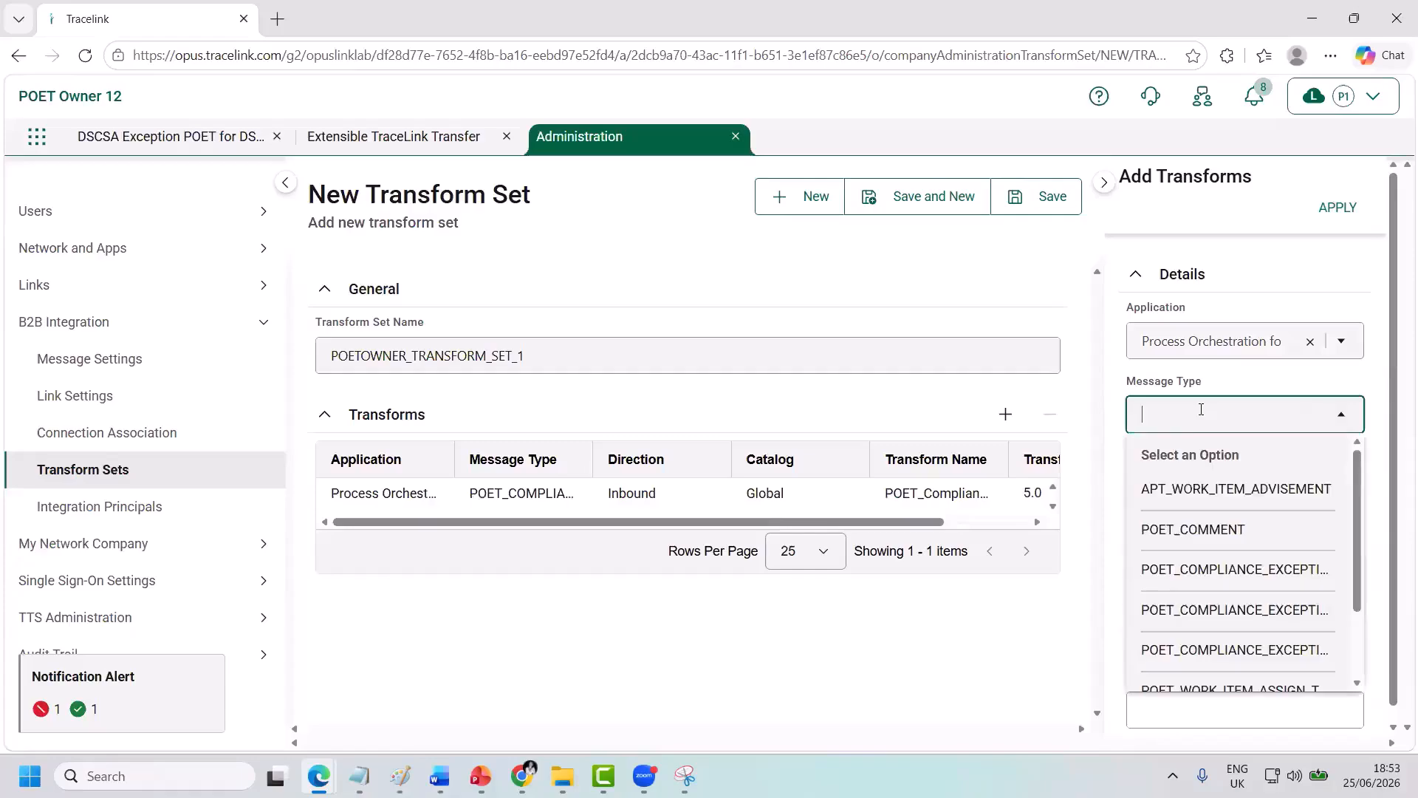
{"action": "type", "text": "poet"}
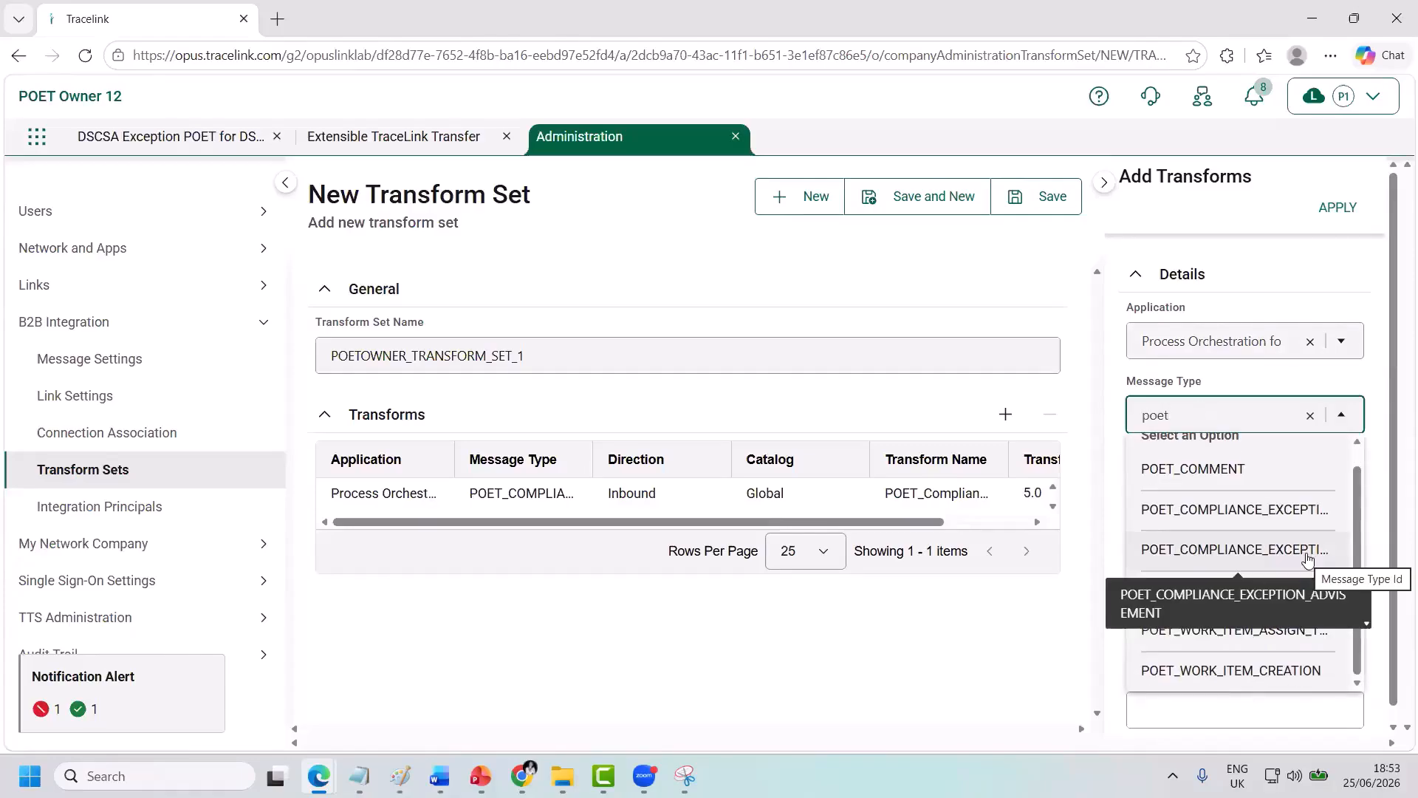
{"action": "left_click", "coordinate": [1307, 551]}
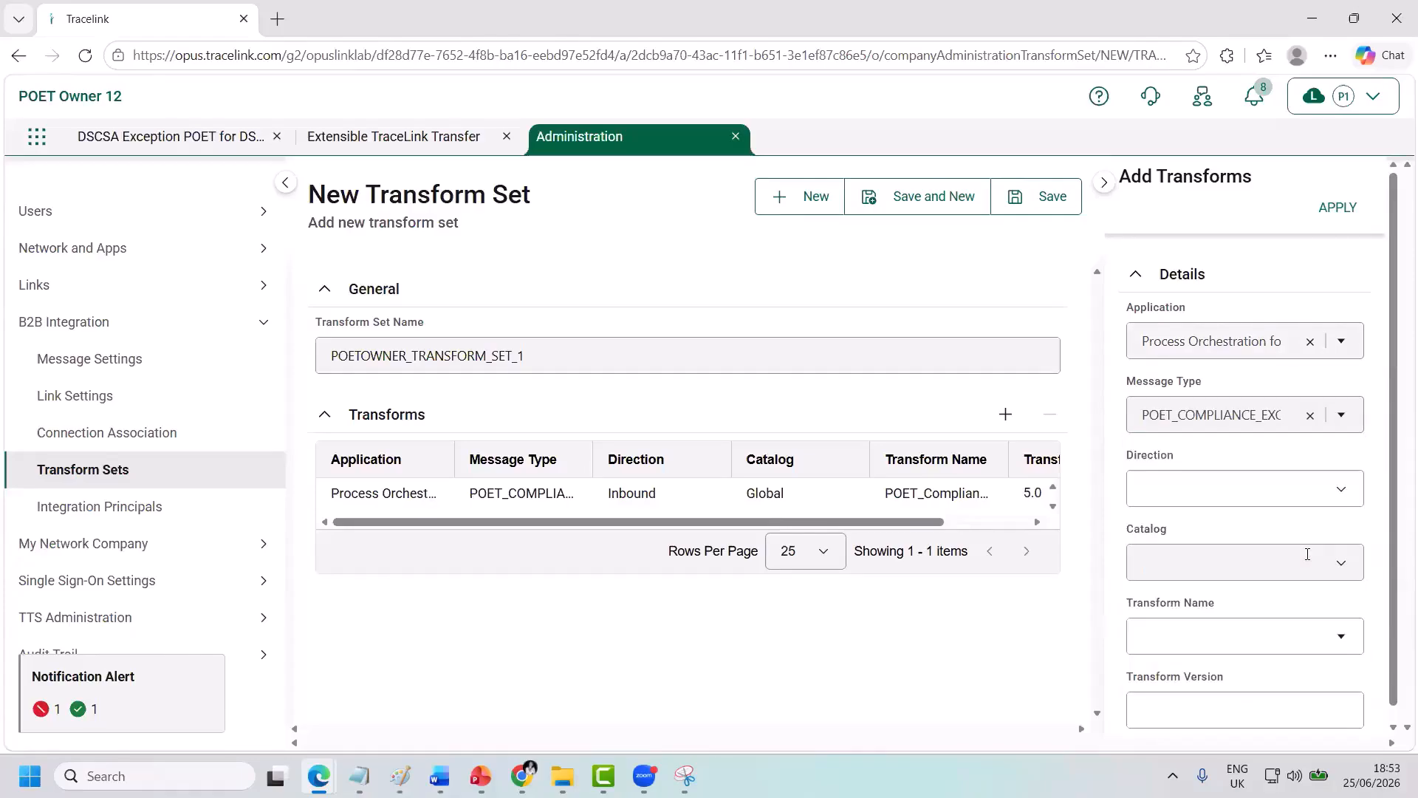
Set it Outbound, Global catalog, with the version 4 transform, and add it to the set.
{"action": "left_click", "coordinate": [1227, 489]}
{"action": "left_click", "coordinate": [1221, 562]}
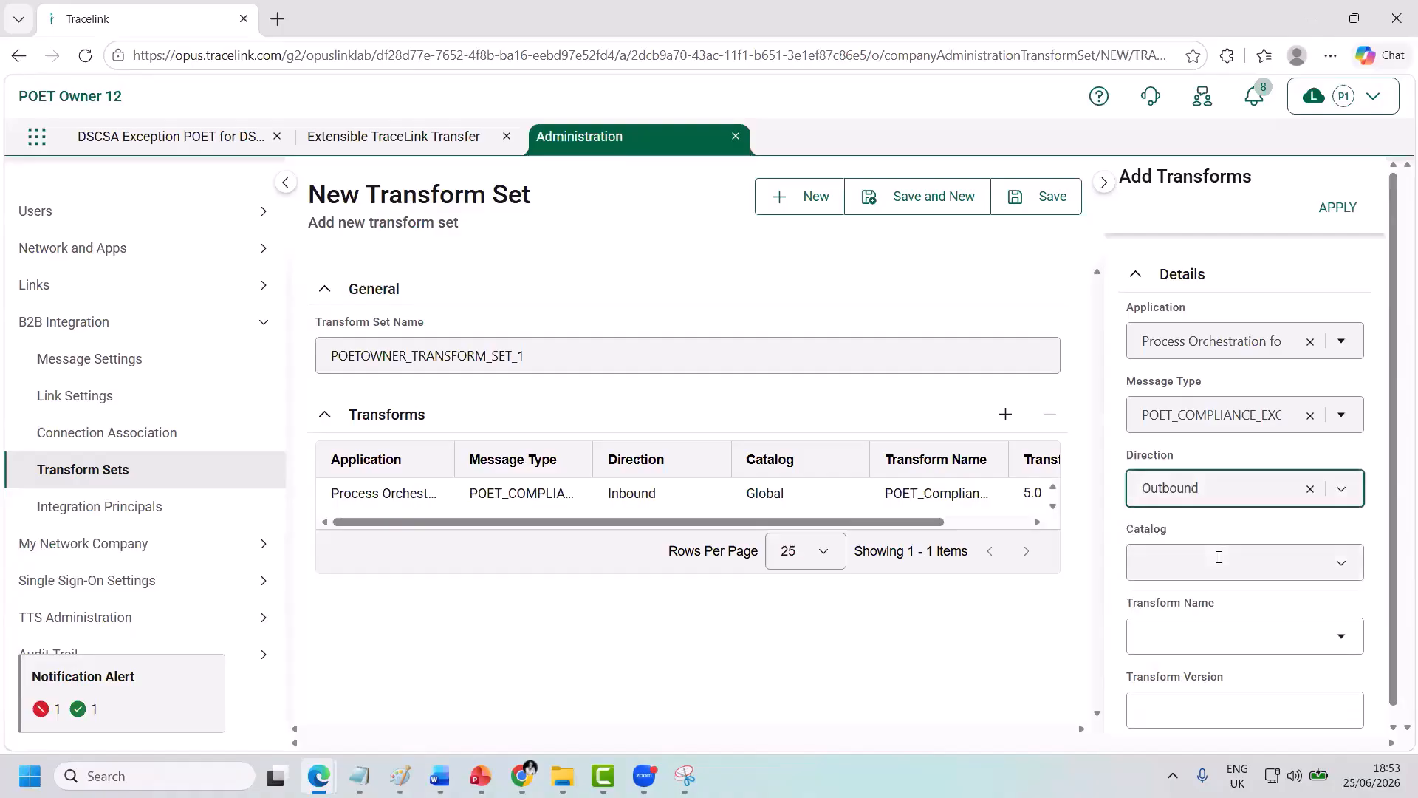
{"action": "left_click", "coordinate": [1223, 561]}
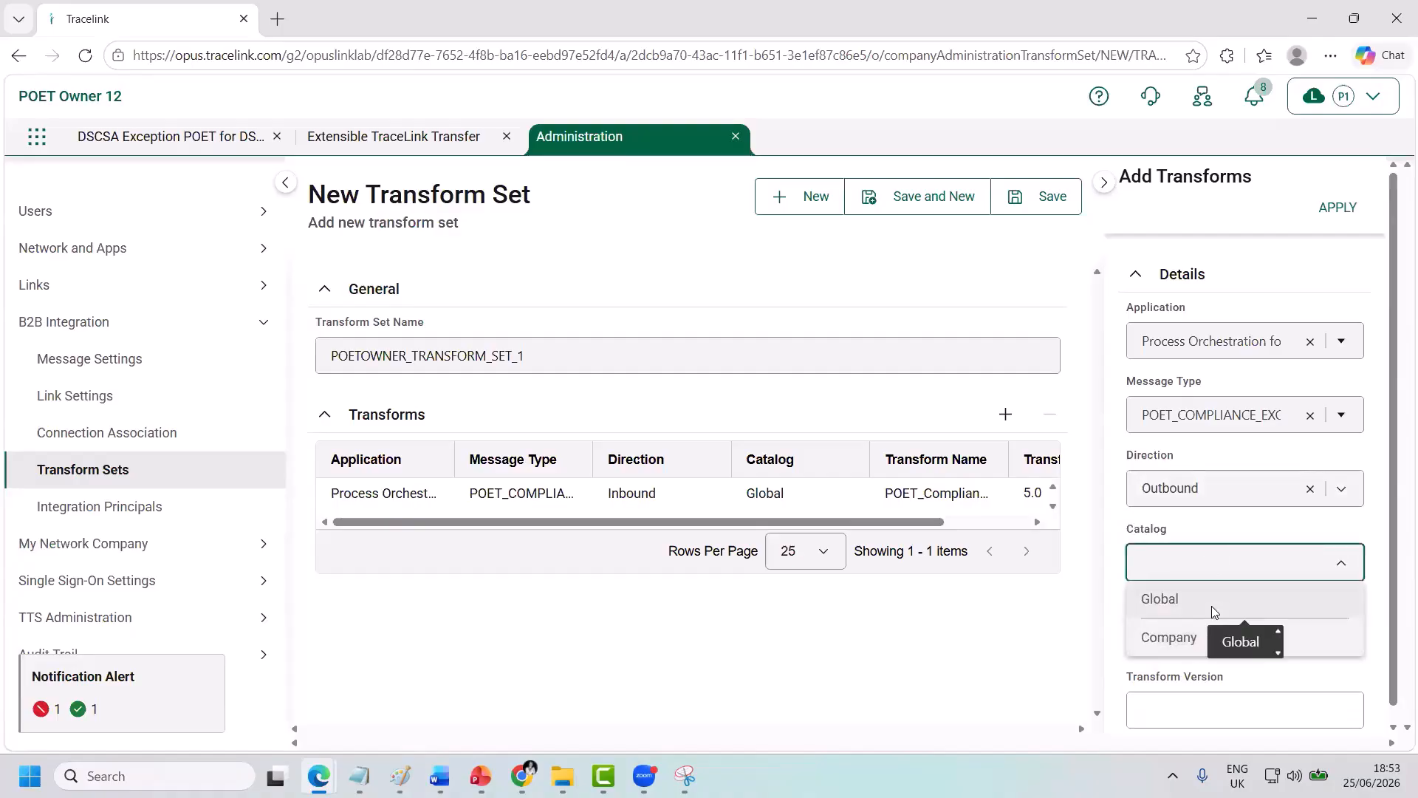
{"action": "left_click", "coordinate": [1211, 605]}
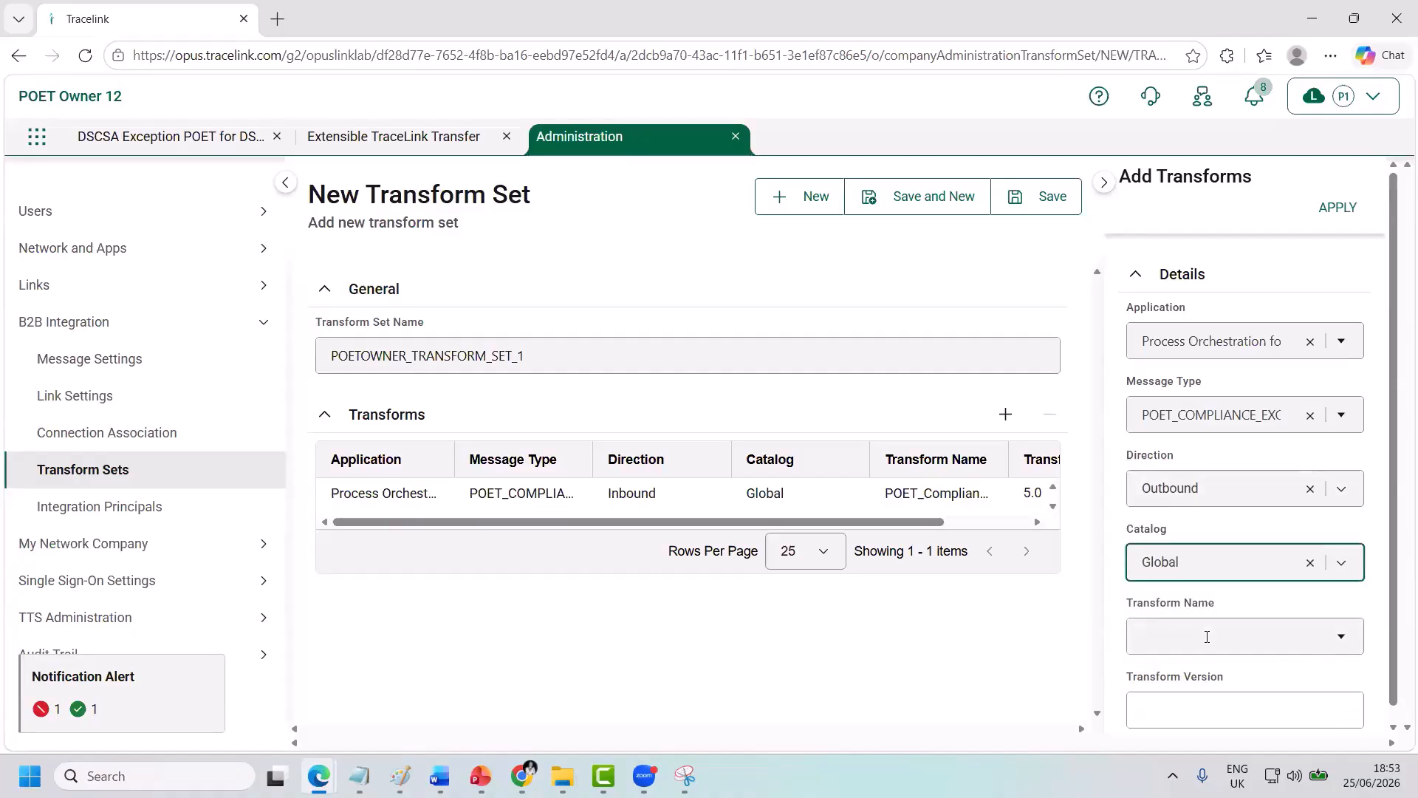
{"action": "left_click", "coordinate": [1241, 636]}
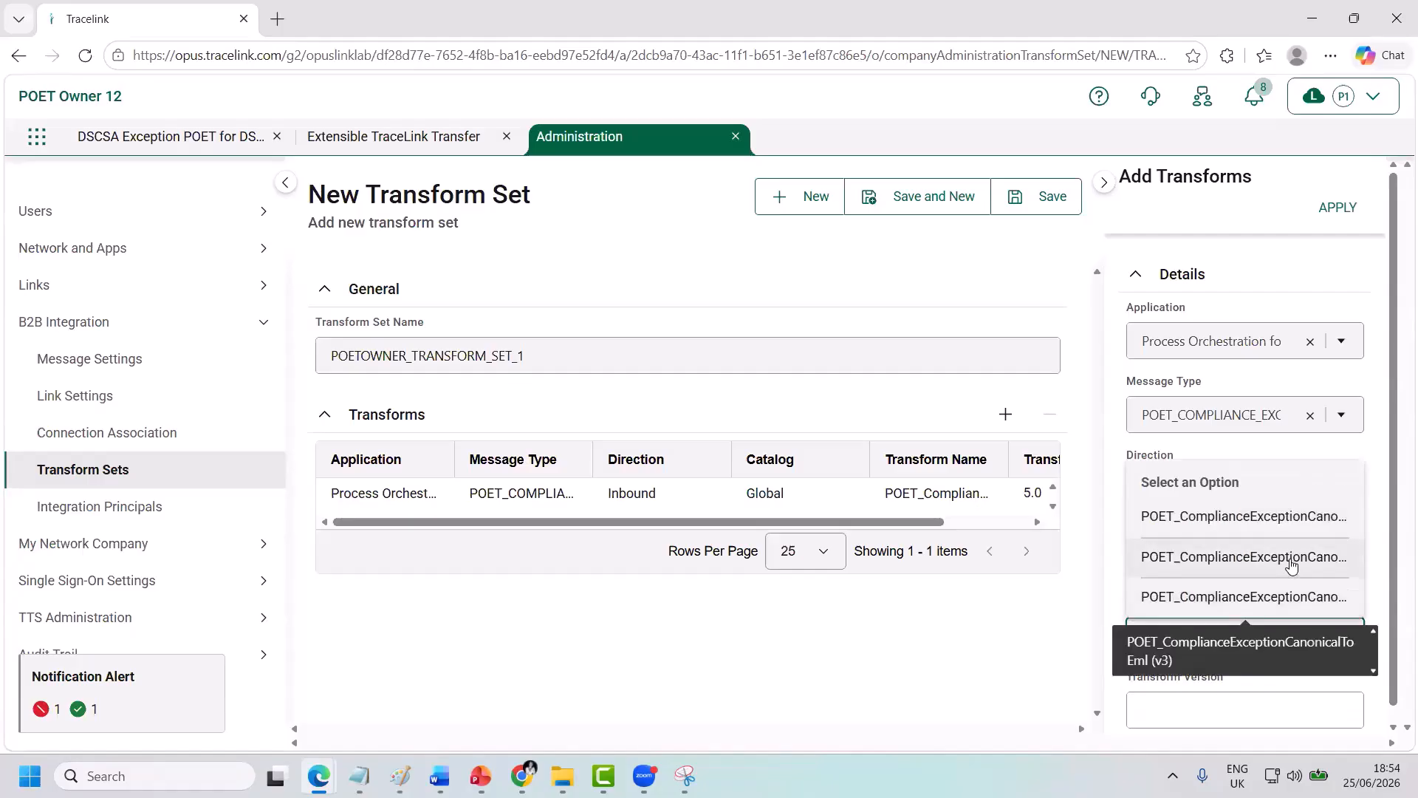
{"action": "left_click", "coordinate": [1291, 562]}
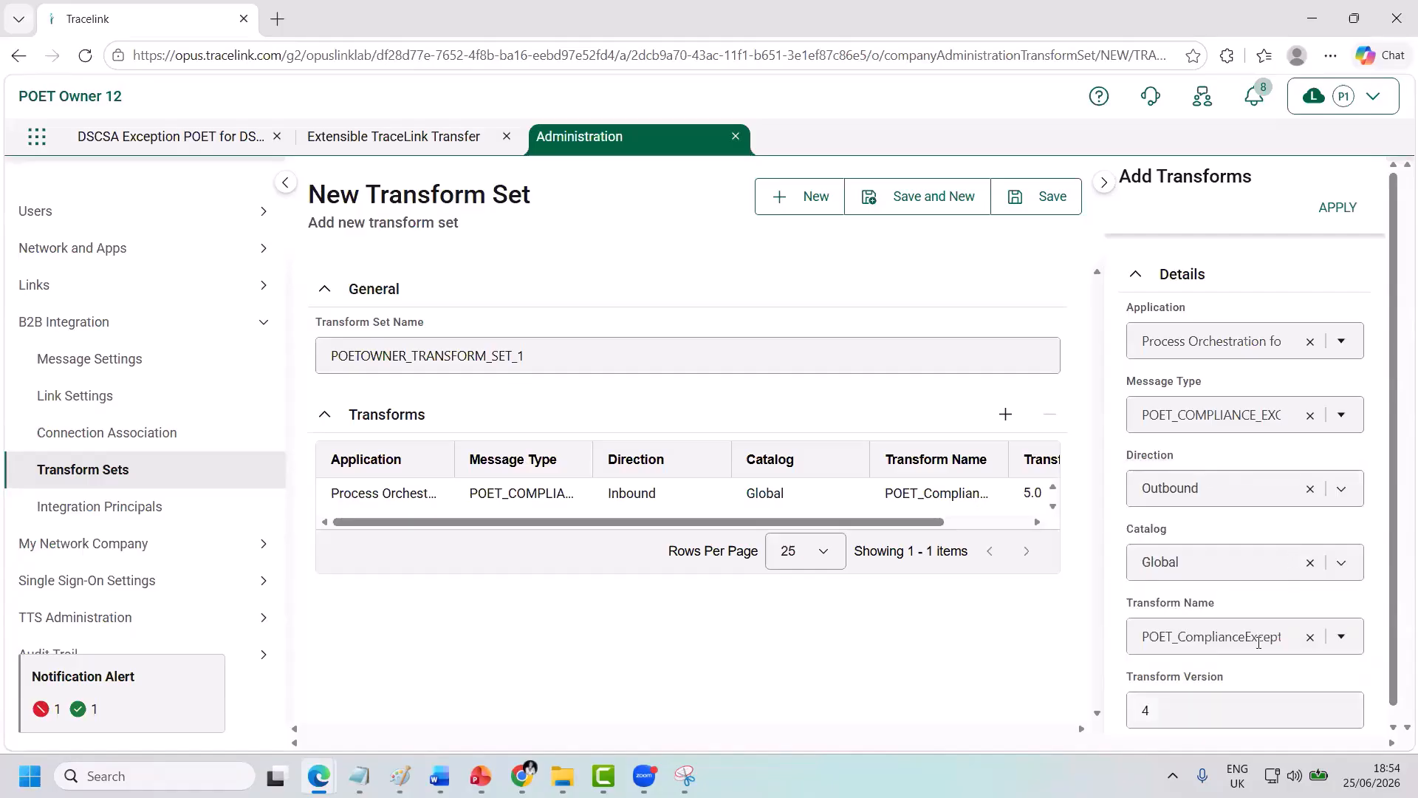
{"action": "left_click", "coordinate": [1346, 205]}
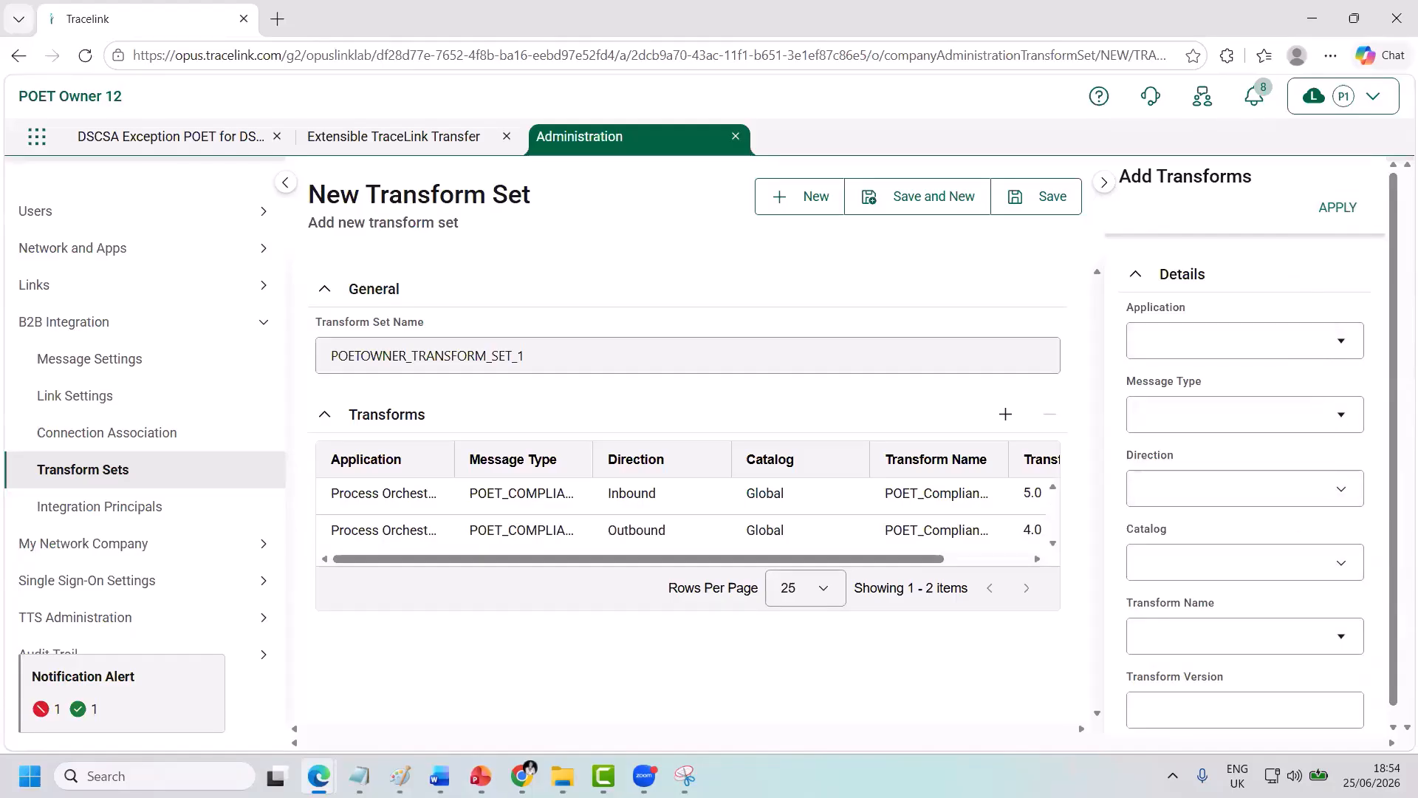
Choose Process Orchestration and the POET_COMMENT message type, filtering the types by 'comm'.
{"action": "left_click", "coordinate": [1214, 344]}
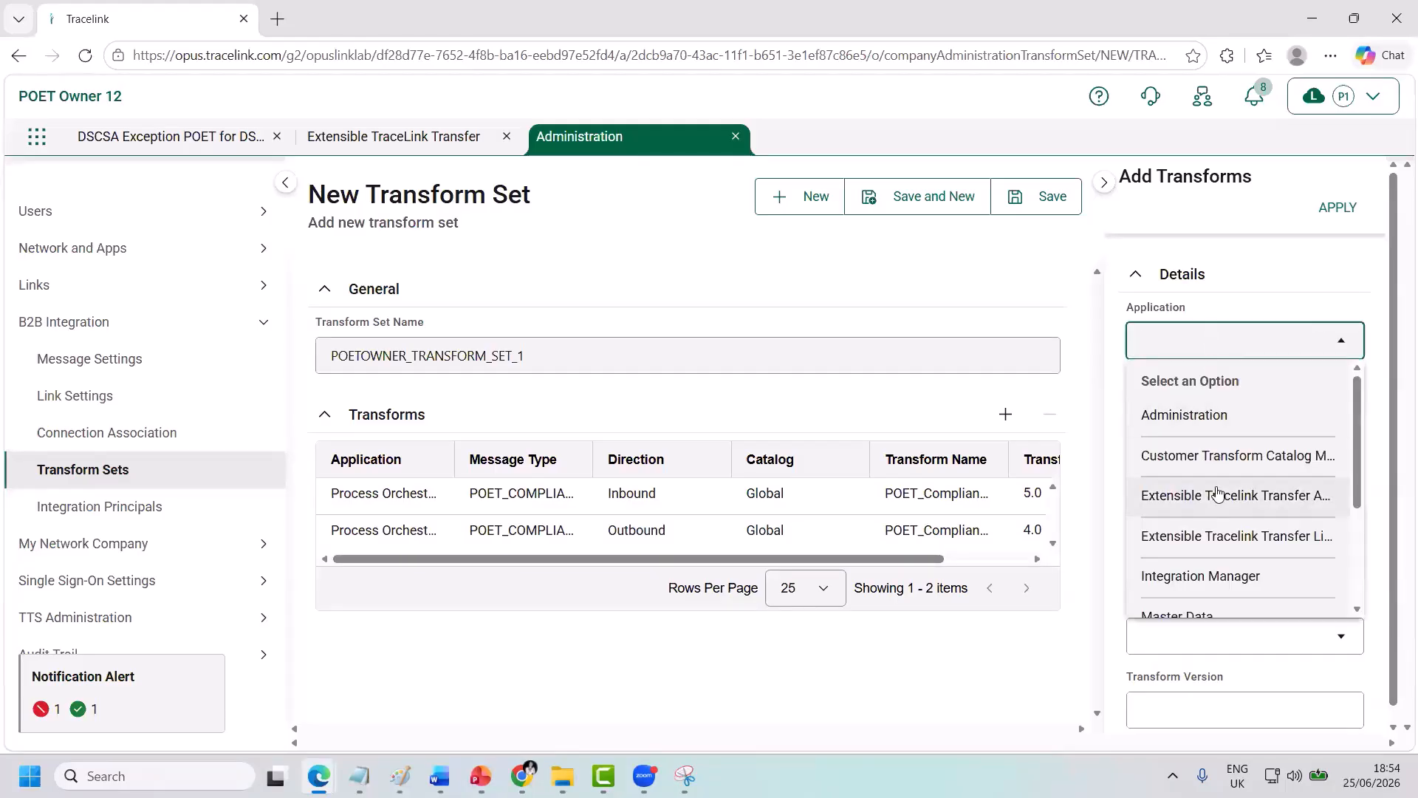
{"action": "scroll", "coordinate": [1217, 493], "scroll_direction": "down", "scroll_amount": 2}
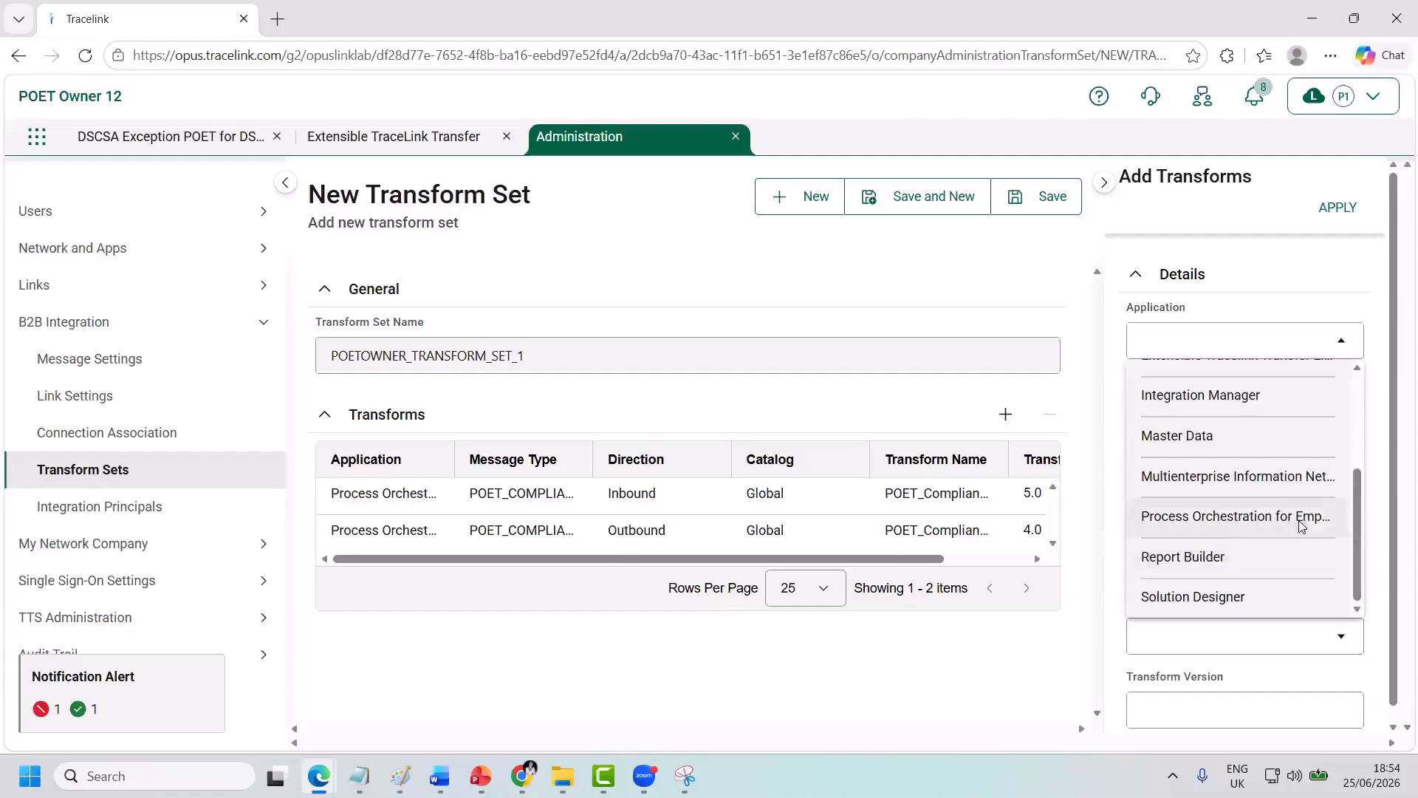
{"action": "left_click", "coordinate": [1227, 517]}
{"action": "left_click", "coordinate": [1178, 413]}
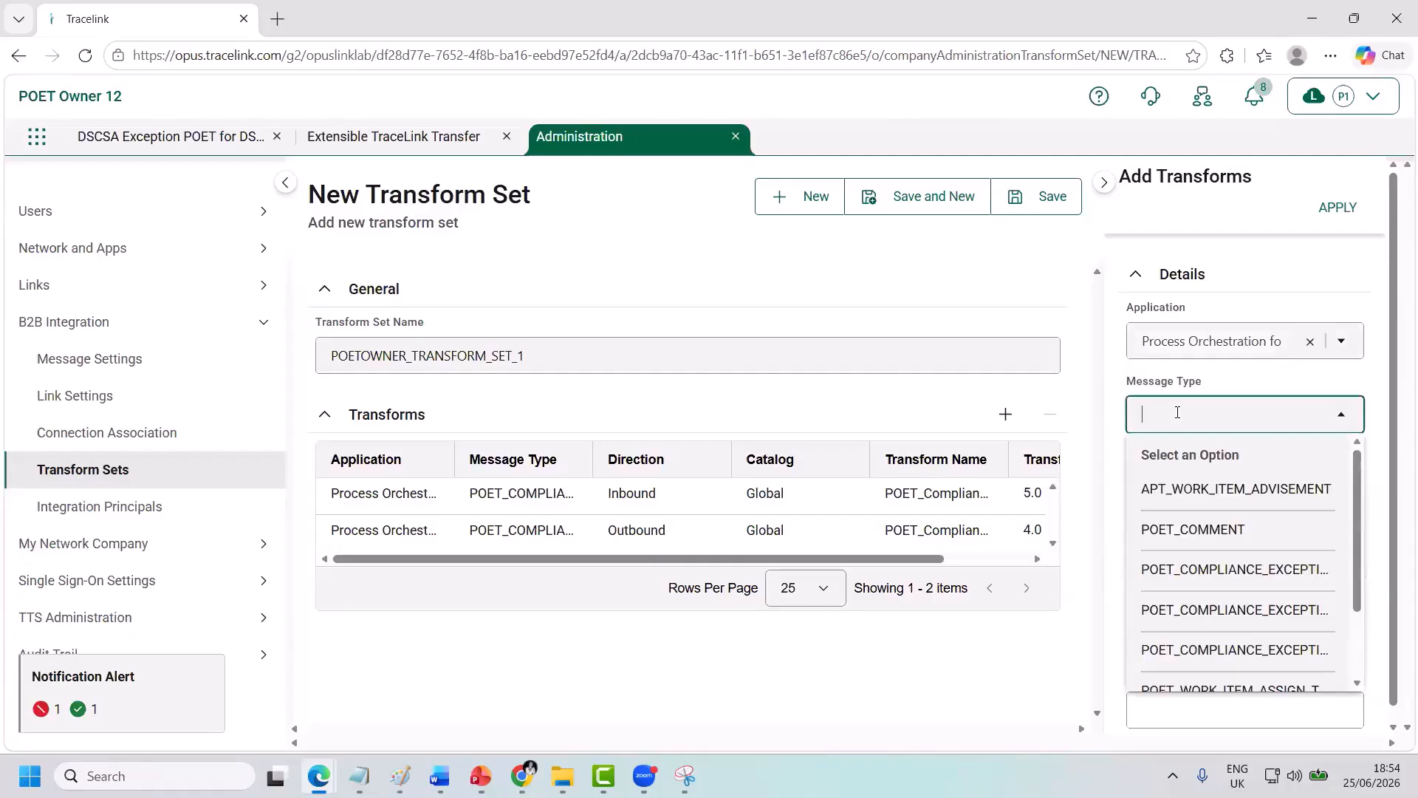
{"action": "type", "text": "comm"}
{"action": "left_click", "coordinate": [1188, 489]}
Make it Inbound from the Global catalog with the POET_CEComment version 3 transform, and apply it.
{"action": "left_click", "coordinate": [1188, 486]}
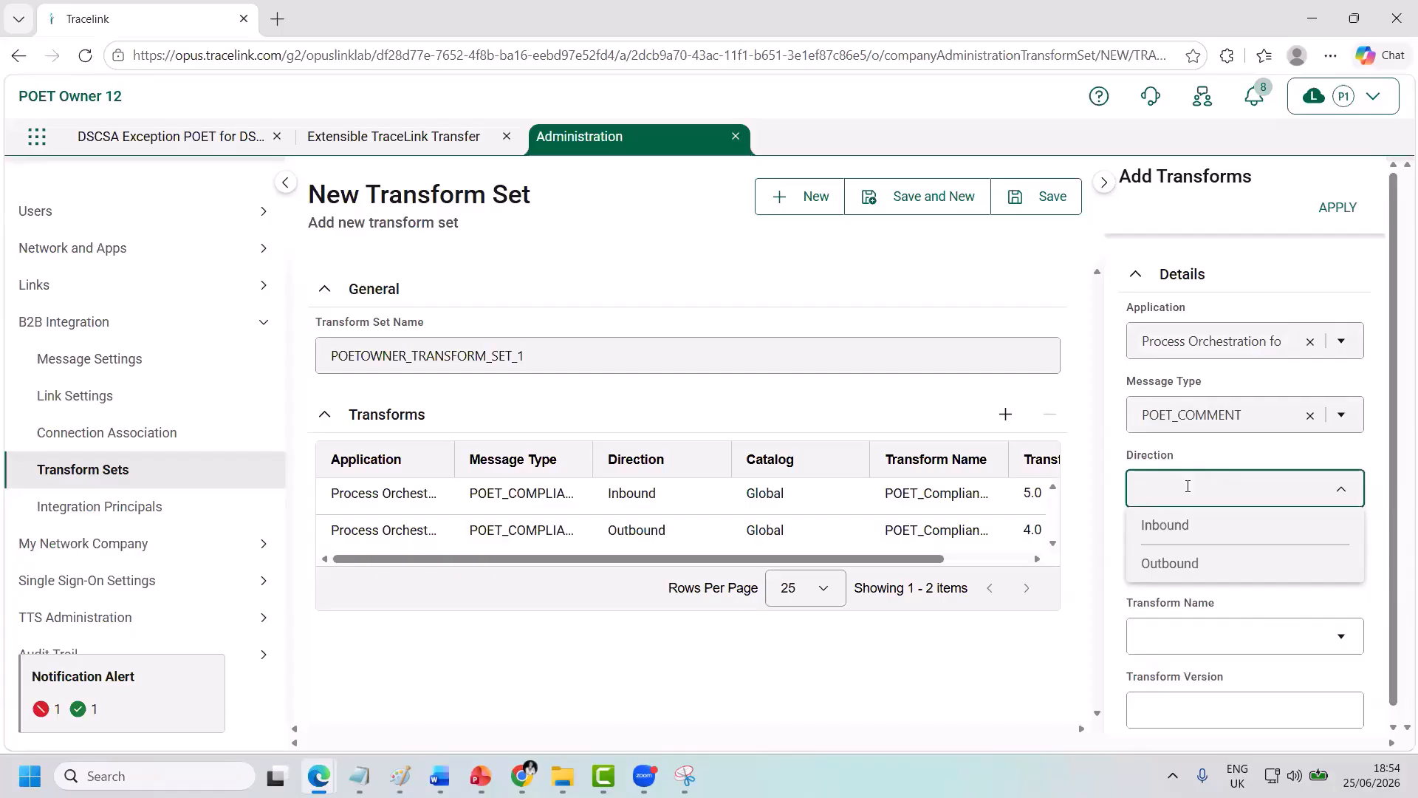
{"action": "left_click", "coordinate": [1181, 532]}
{"action": "left_click", "coordinate": [1181, 560]}
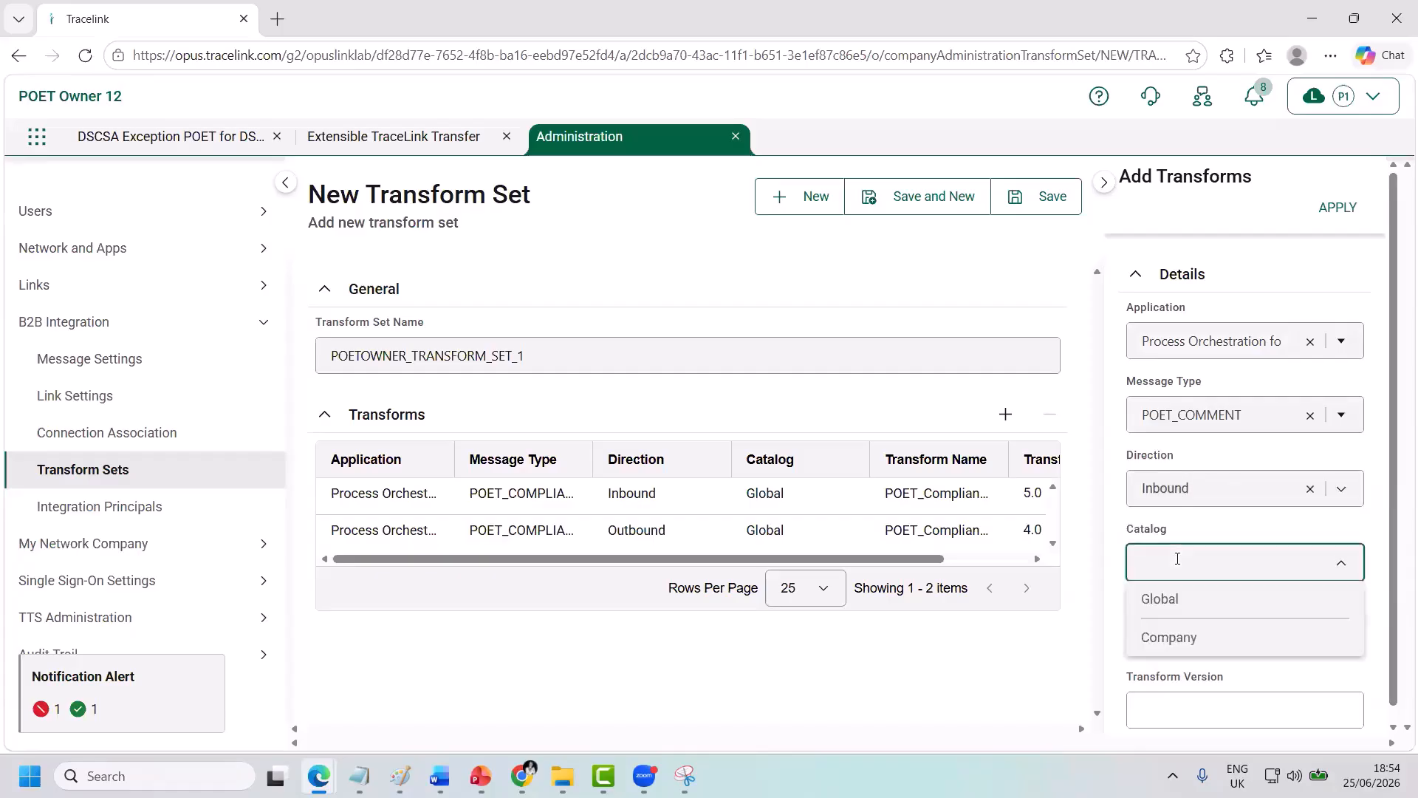
{"action": "left_click", "coordinate": [1180, 606]}
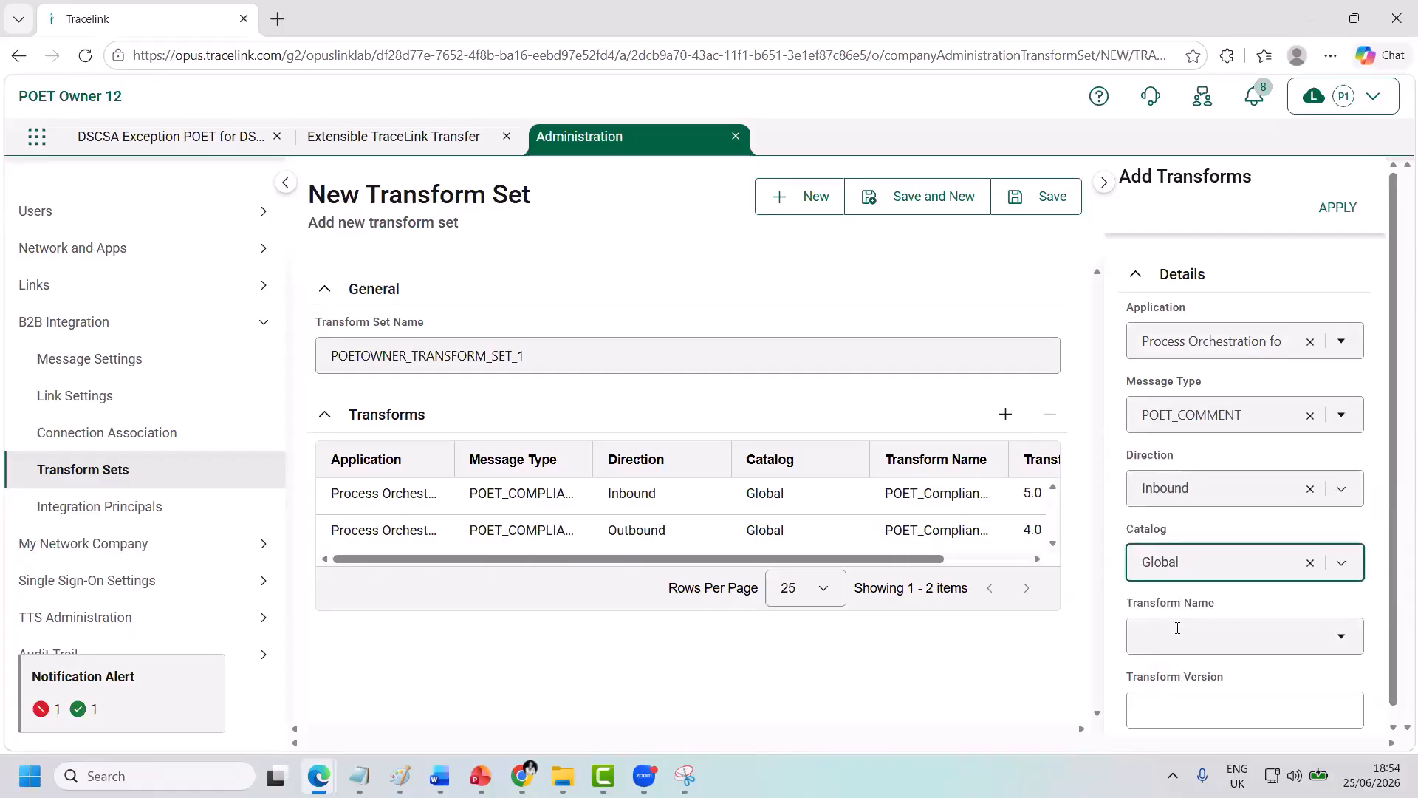
{"action": "left_click", "coordinate": [1177, 628]}
{"action": "left_click", "coordinate": [1182, 669]}
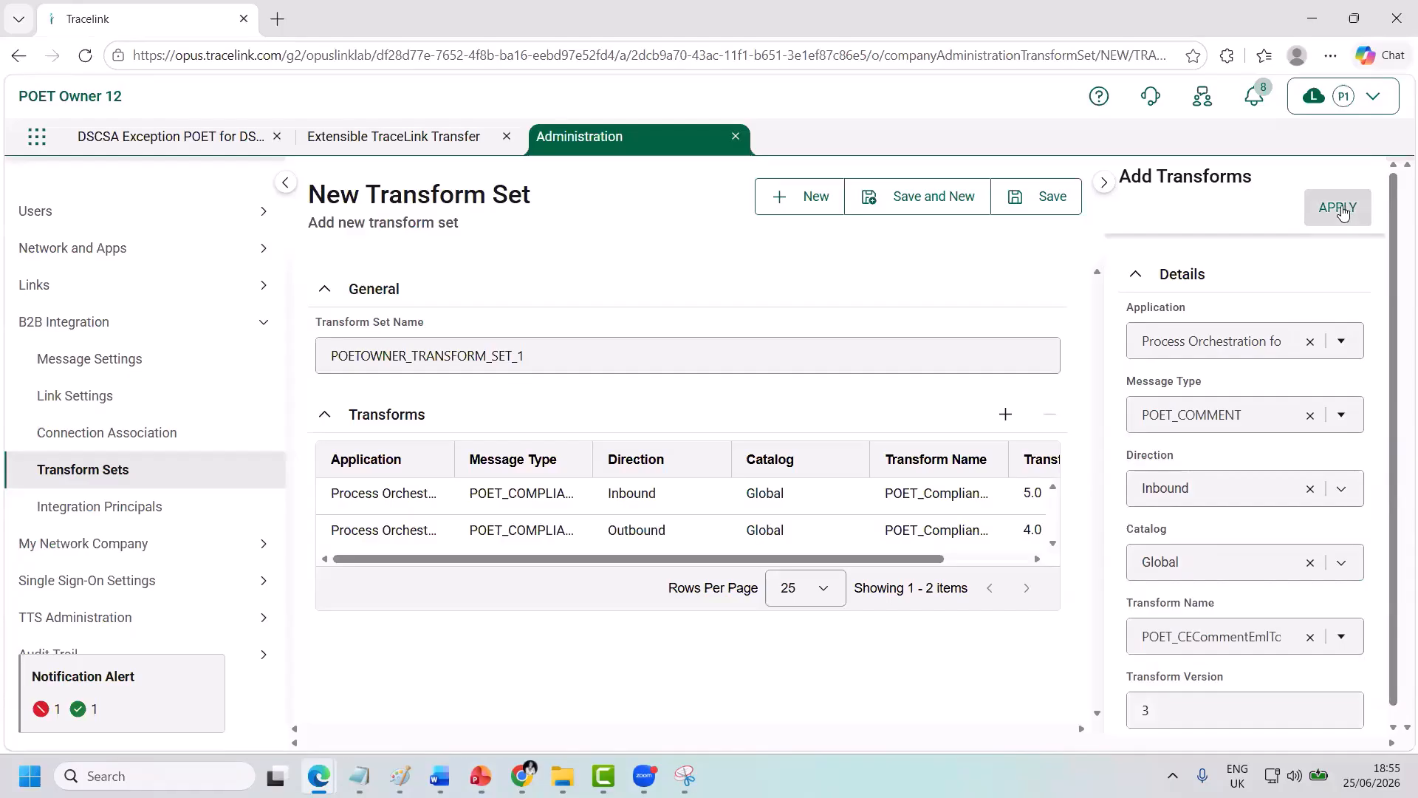
{"action": "left_click", "coordinate": [1338, 208]}
{"action": "left_click", "coordinate": [1188, 334]}
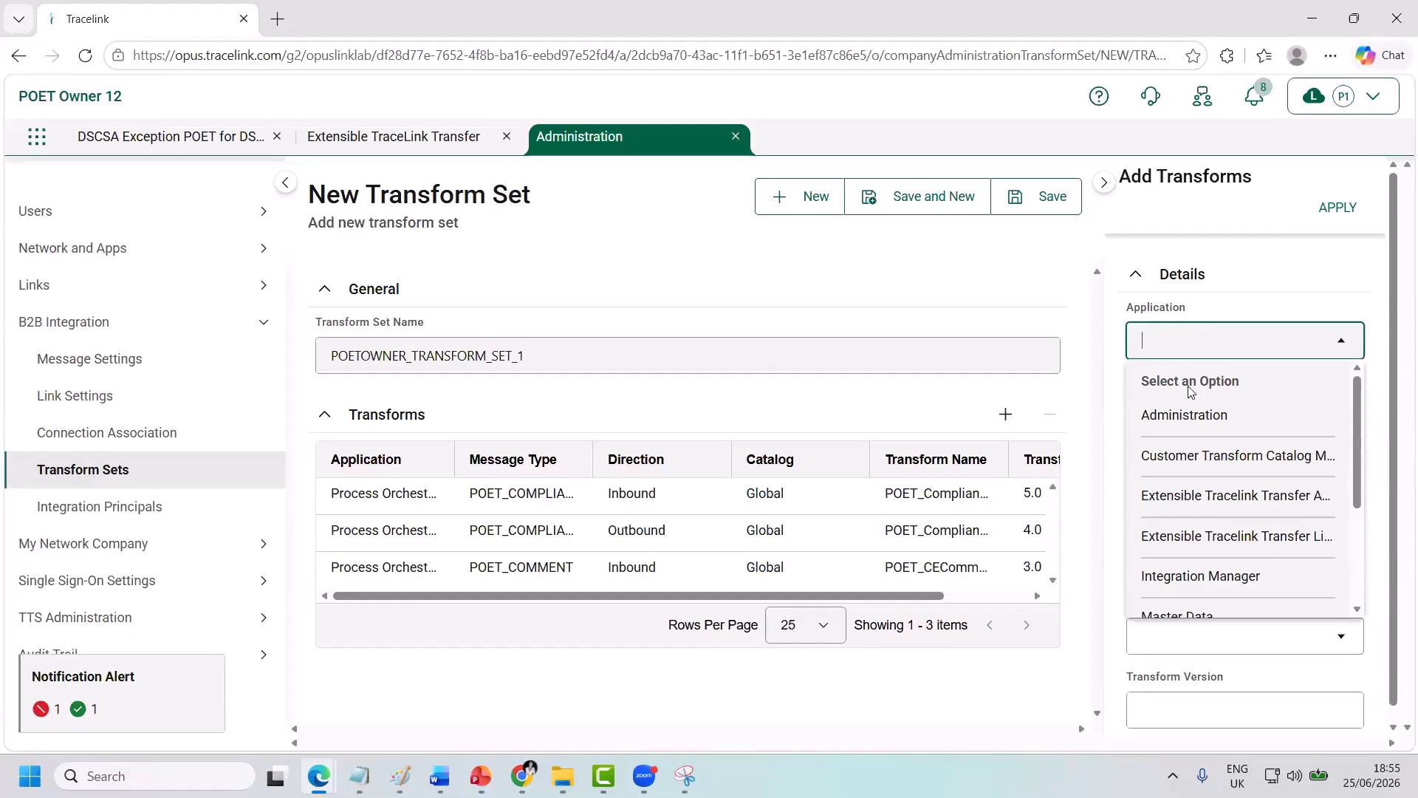
Choose Process Orchestration, a compliance exception message type, and Outbound direction for a fourth transform.
{"action": "scroll", "coordinate": [1201, 475], "scroll_direction": "down", "scroll_amount": 3}
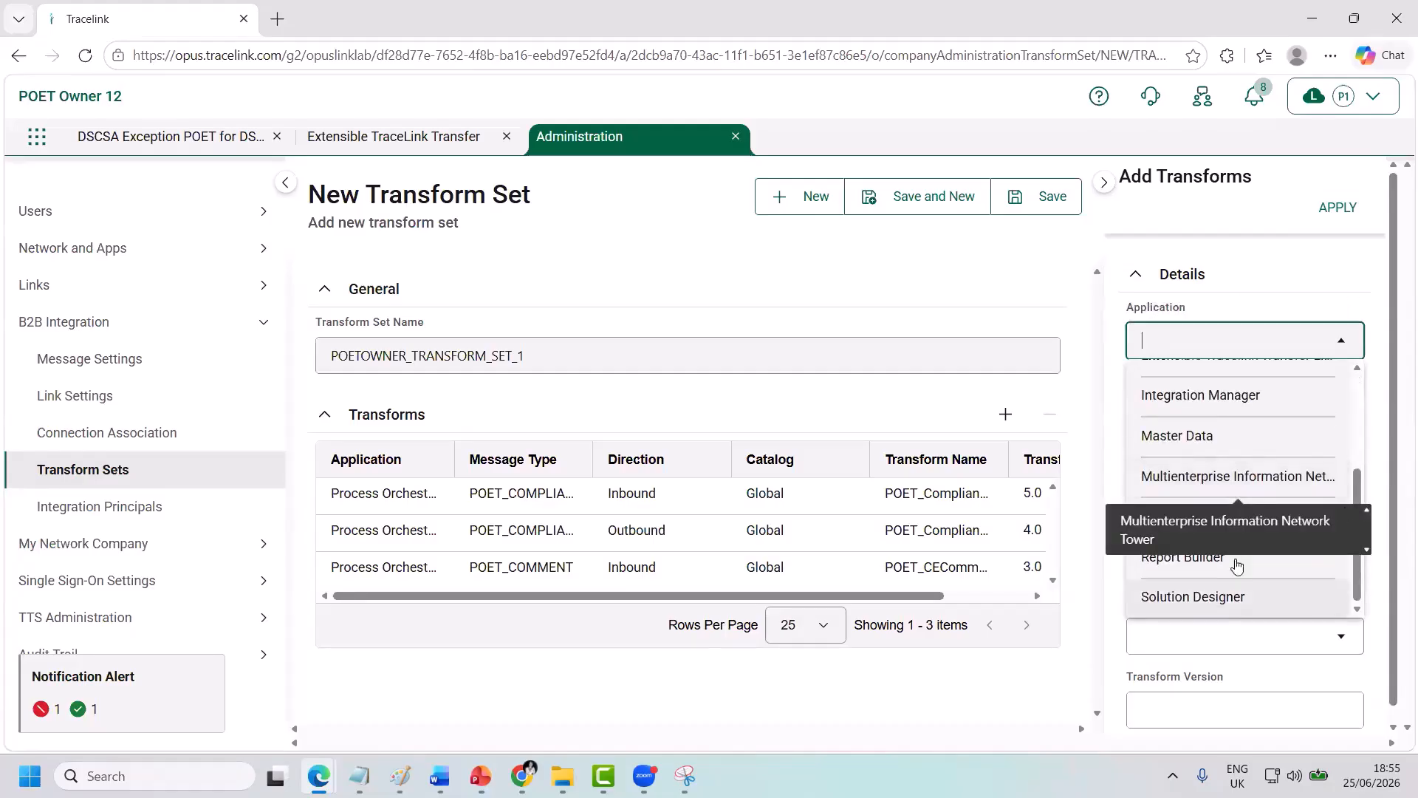
{"action": "left_click", "coordinate": [1258, 519]}
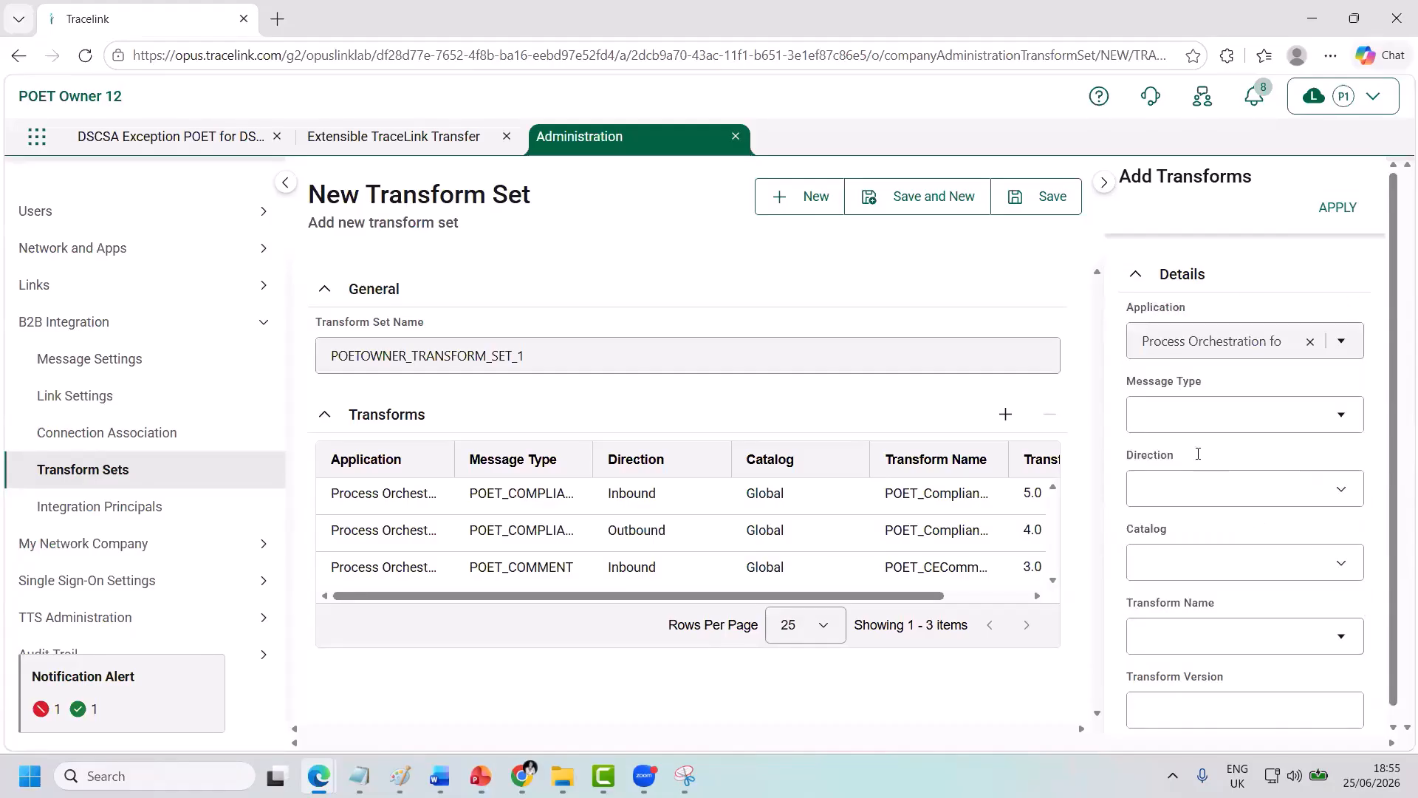
{"action": "left_click", "coordinate": [1169, 414]}
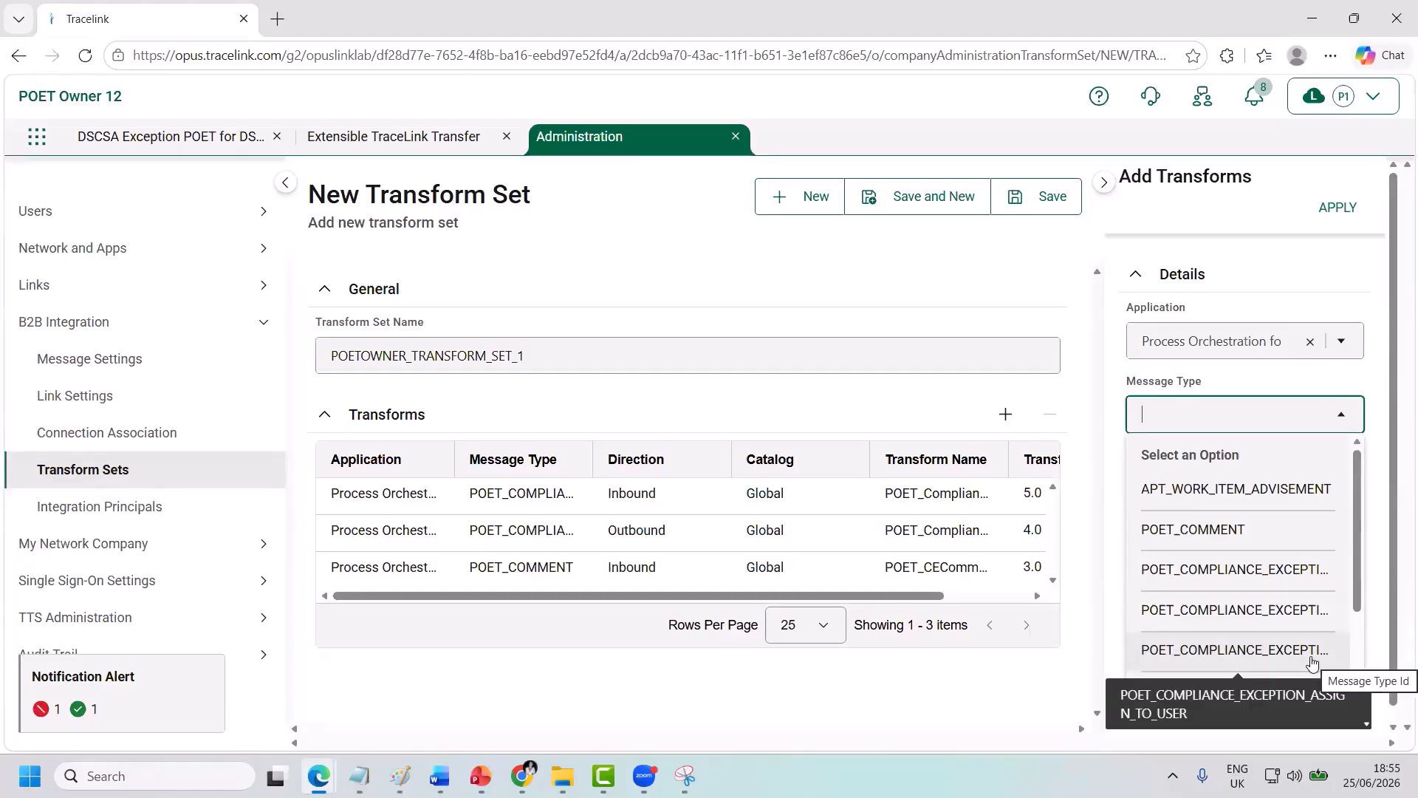
{"action": "left_click", "coordinate": [1312, 663]}
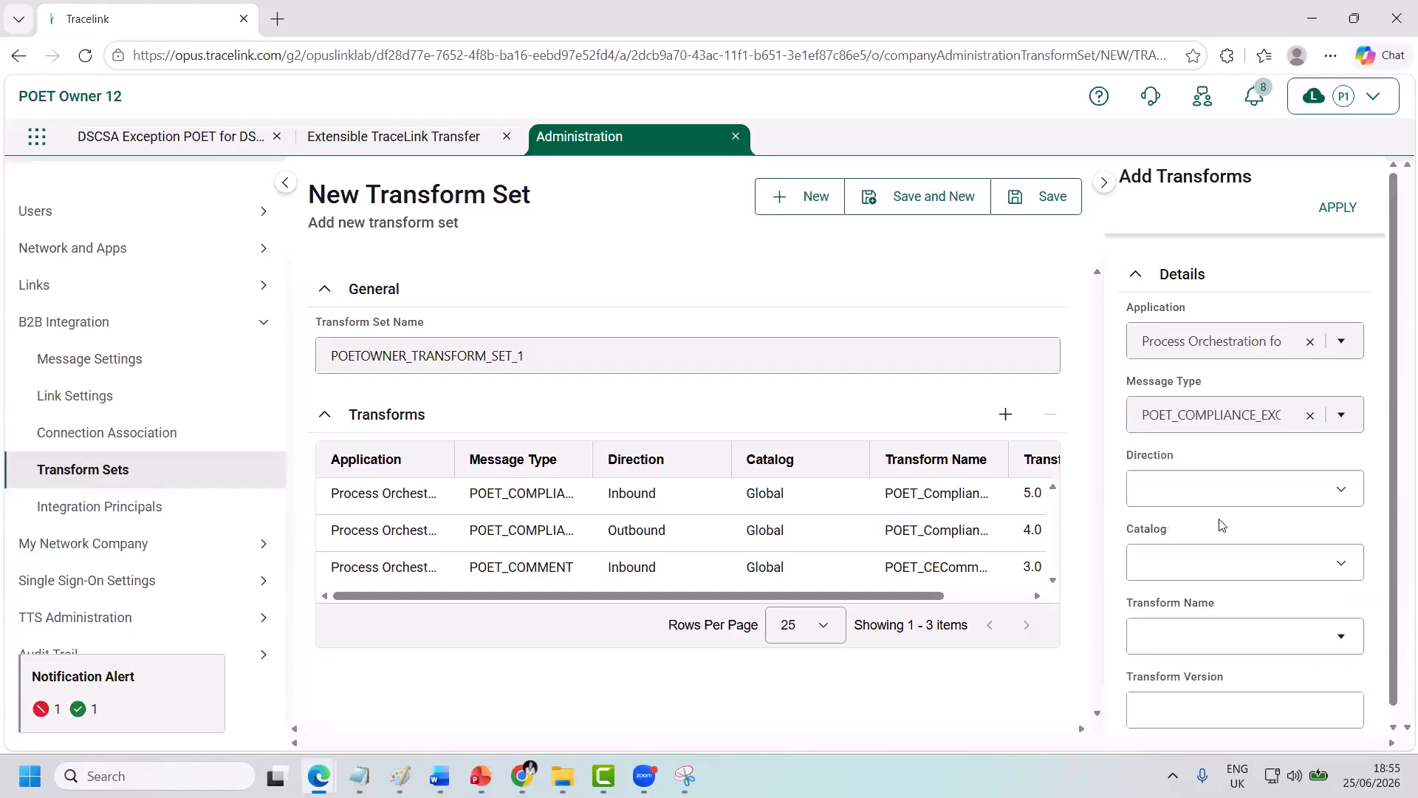
{"action": "left_click", "coordinate": [1198, 486]}
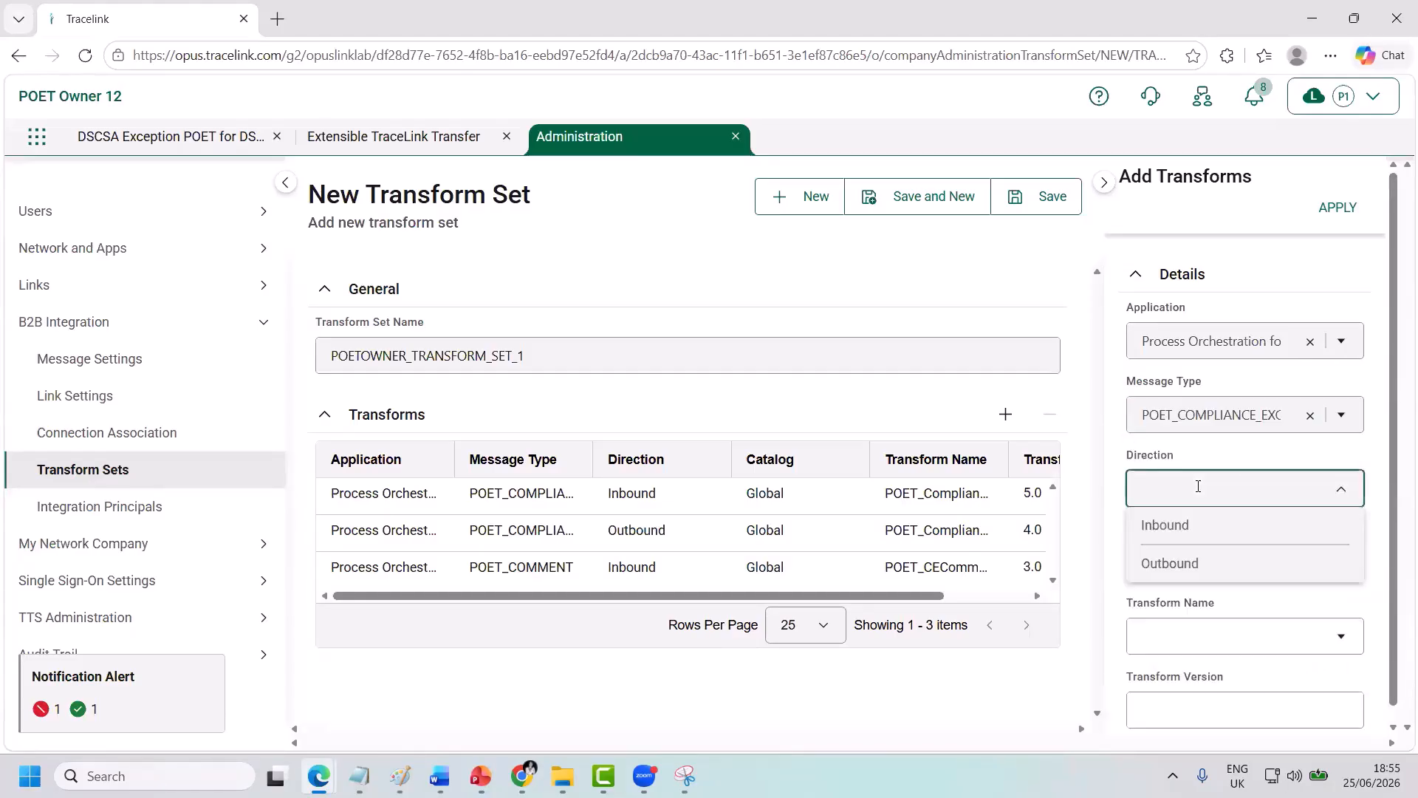
{"action": "left_click", "coordinate": [1182, 563]}
Pick the Global catalog version 3 compliance exception transform, apply it, and save POETOWNER_TRANSFORM_SET_1.
{"action": "left_click", "coordinate": [1165, 563]}
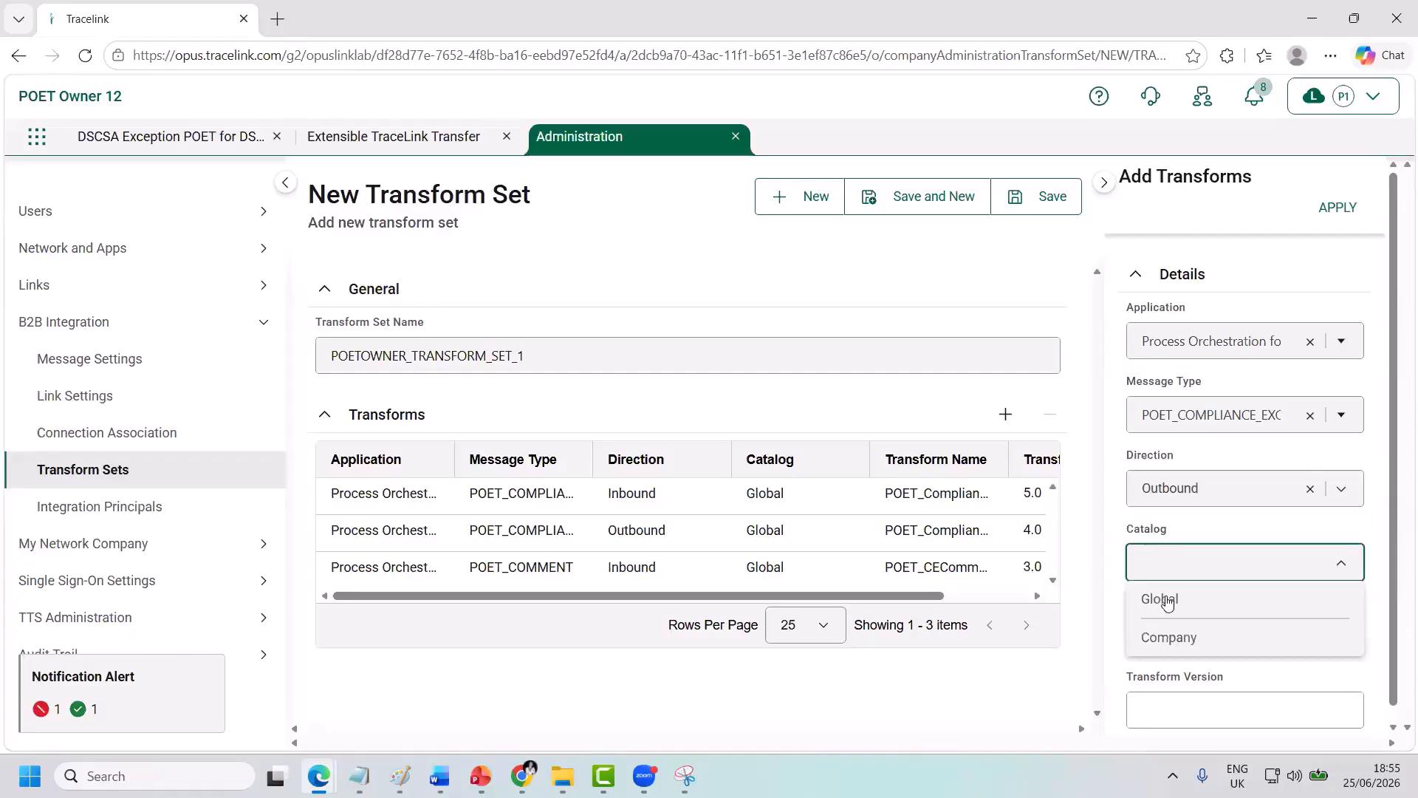
{"action": "left_click", "coordinate": [1164, 597]}
{"action": "left_click", "coordinate": [1161, 632]}
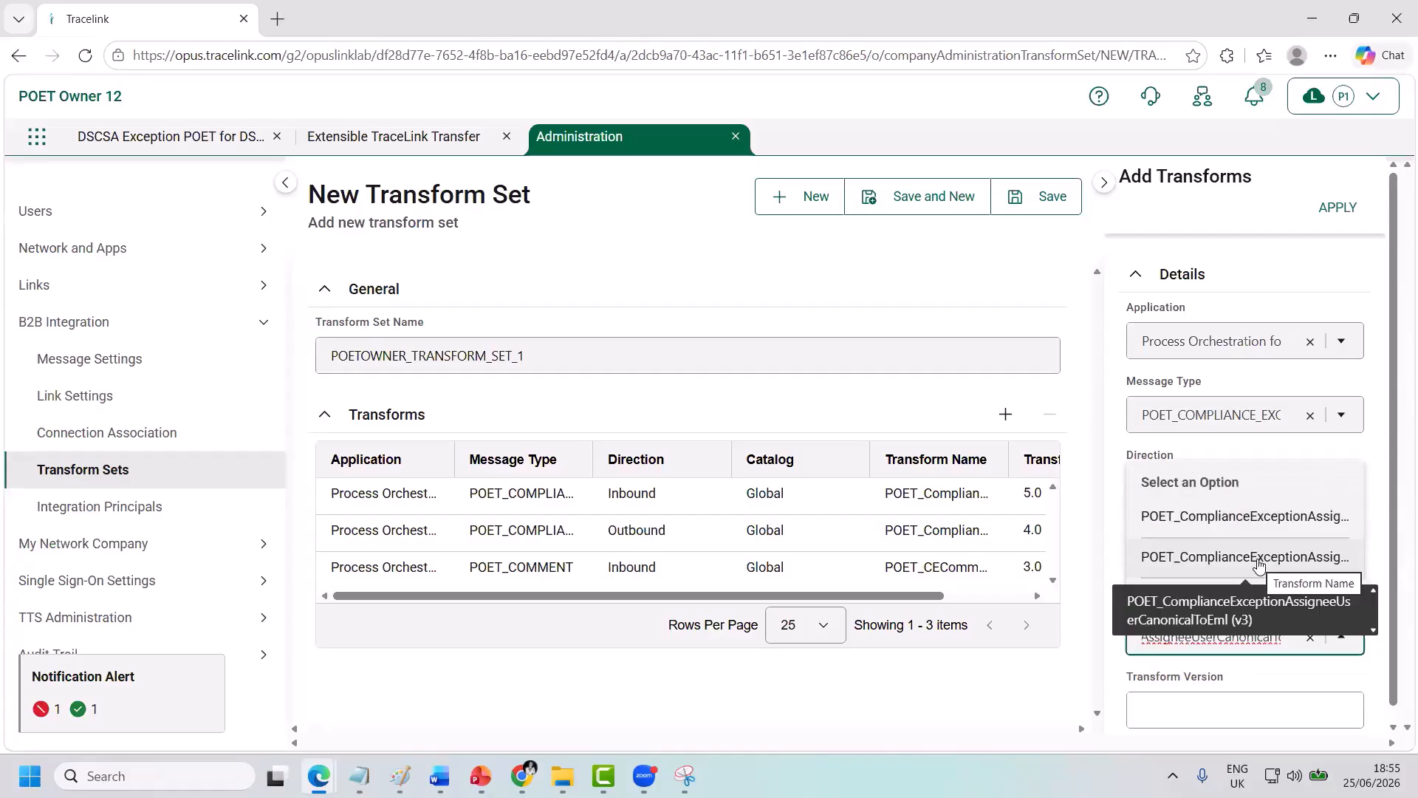
{"action": "left_click", "coordinate": [1259, 565]}
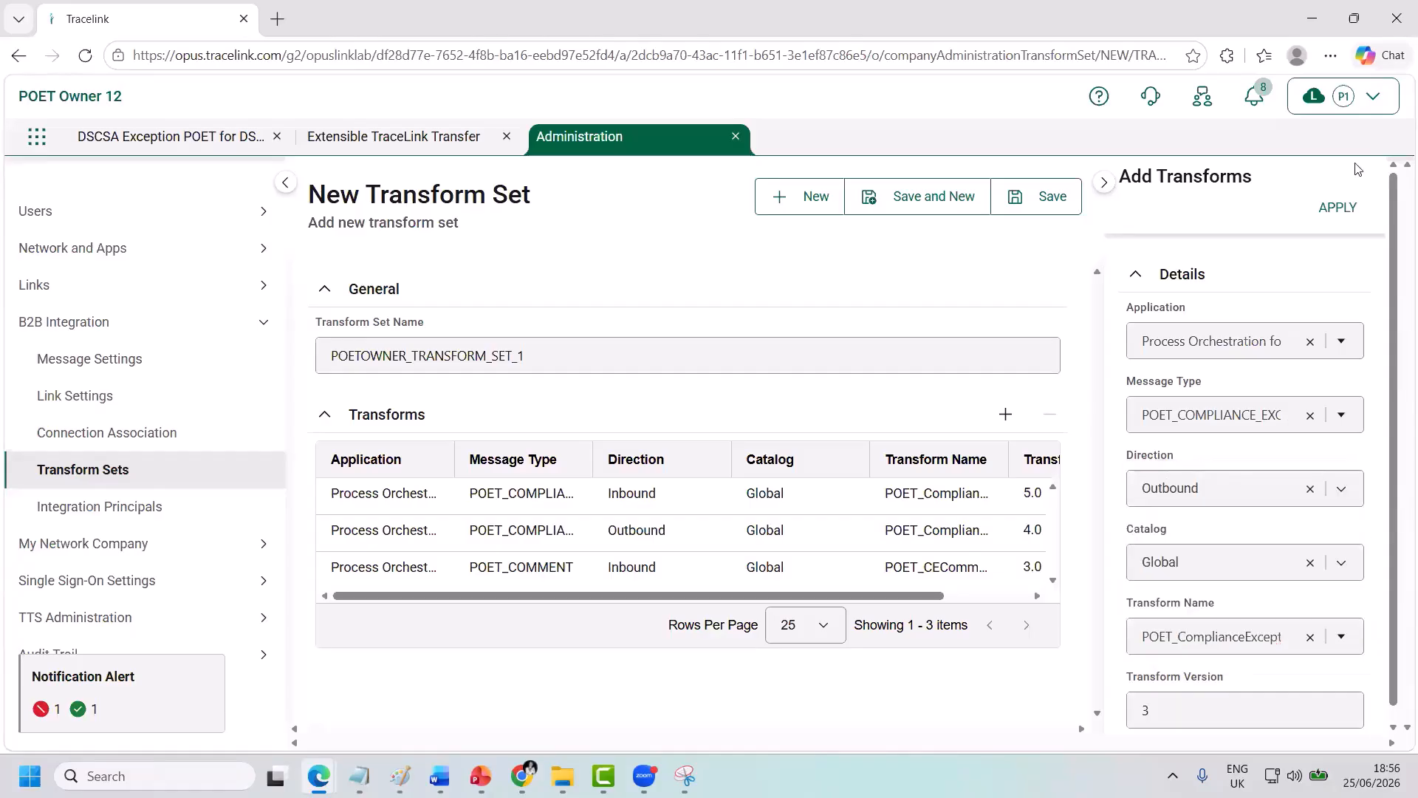
{"action": "left_click", "coordinate": [1346, 212]}
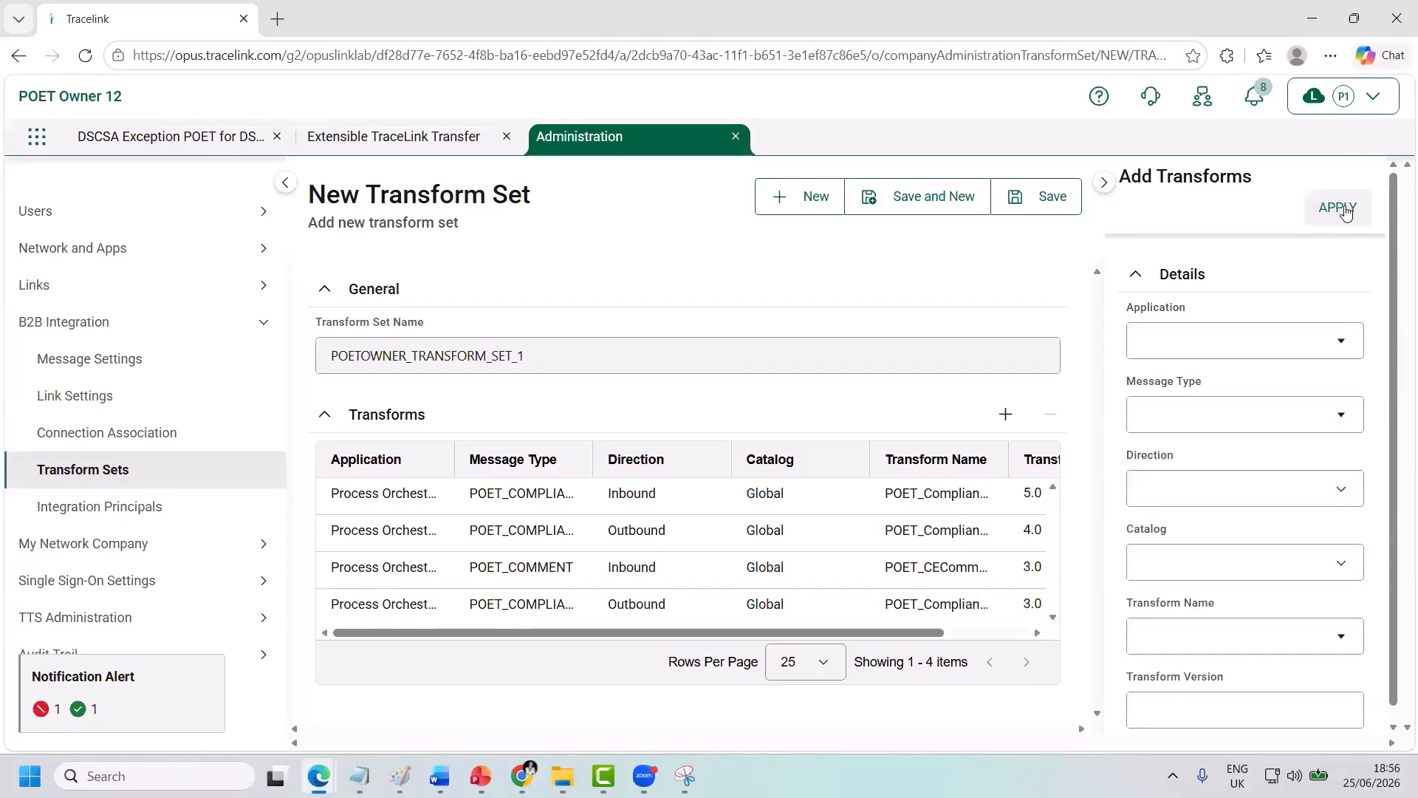
{"action": "left_click", "coordinate": [1038, 209]}
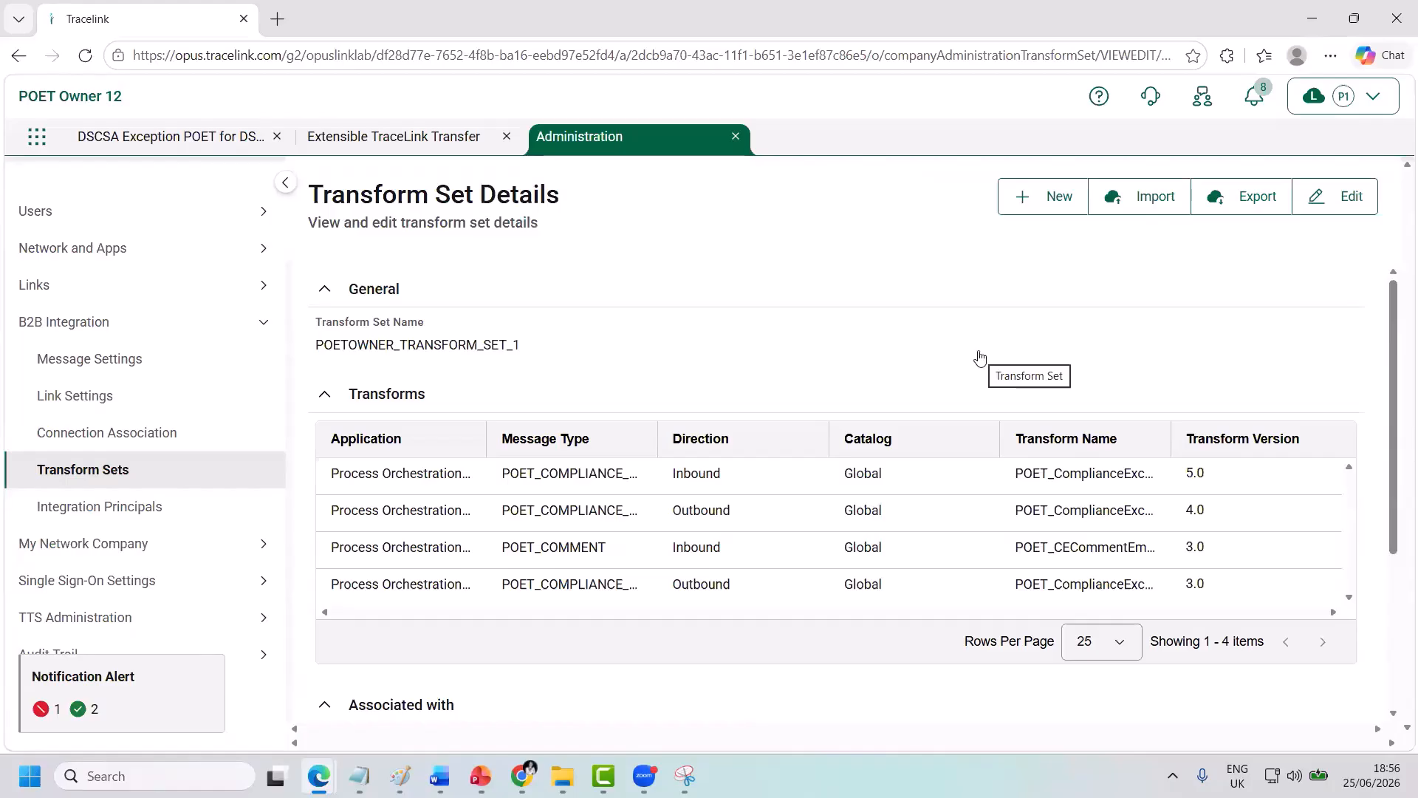
Edit the transform set: Association Type B2B Connections, connection POETOWNER_12_B2B_CONNECTION, then save.
{"action": "left_click", "coordinate": [1322, 218]}
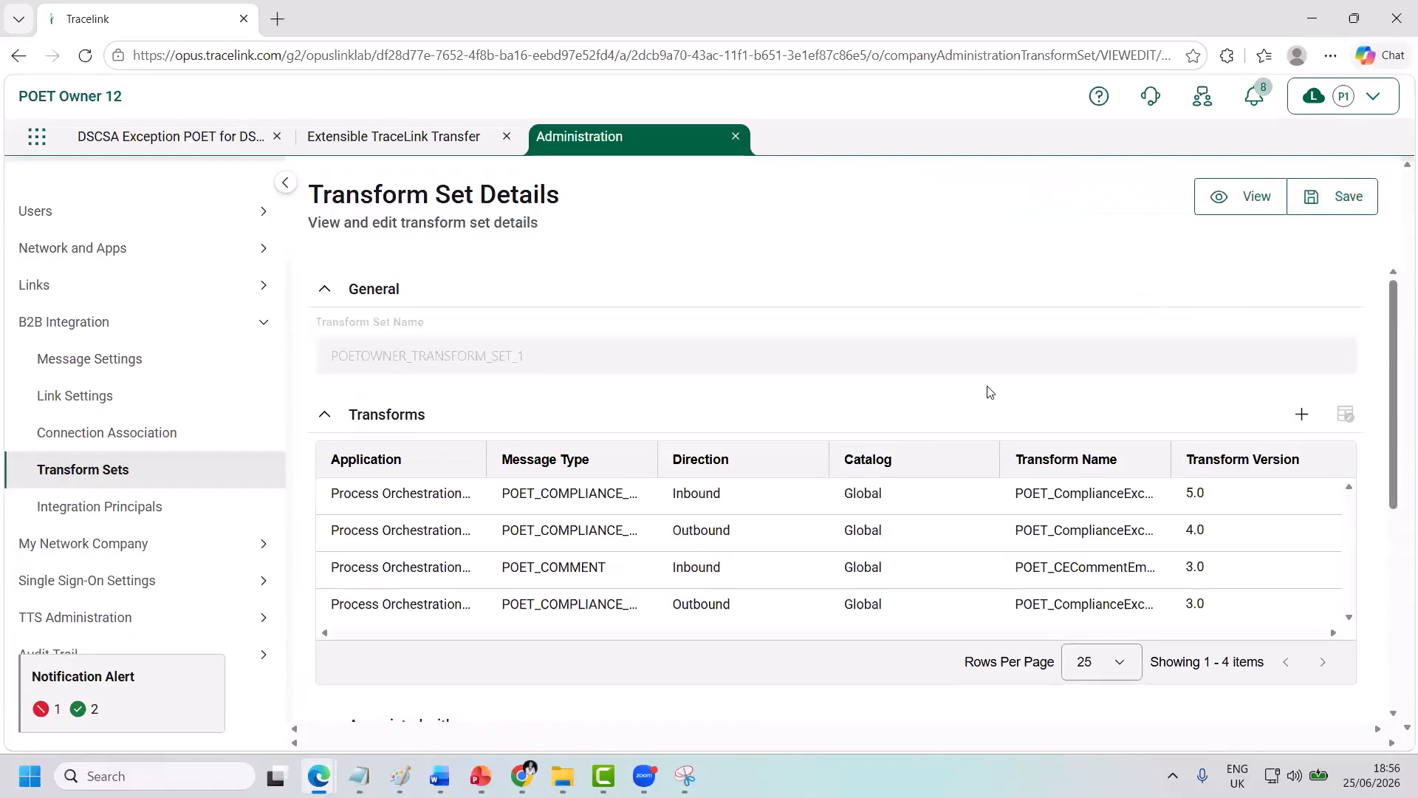
{"action": "scroll", "coordinate": [990, 391], "scroll_direction": "down", "scroll_amount": 5}
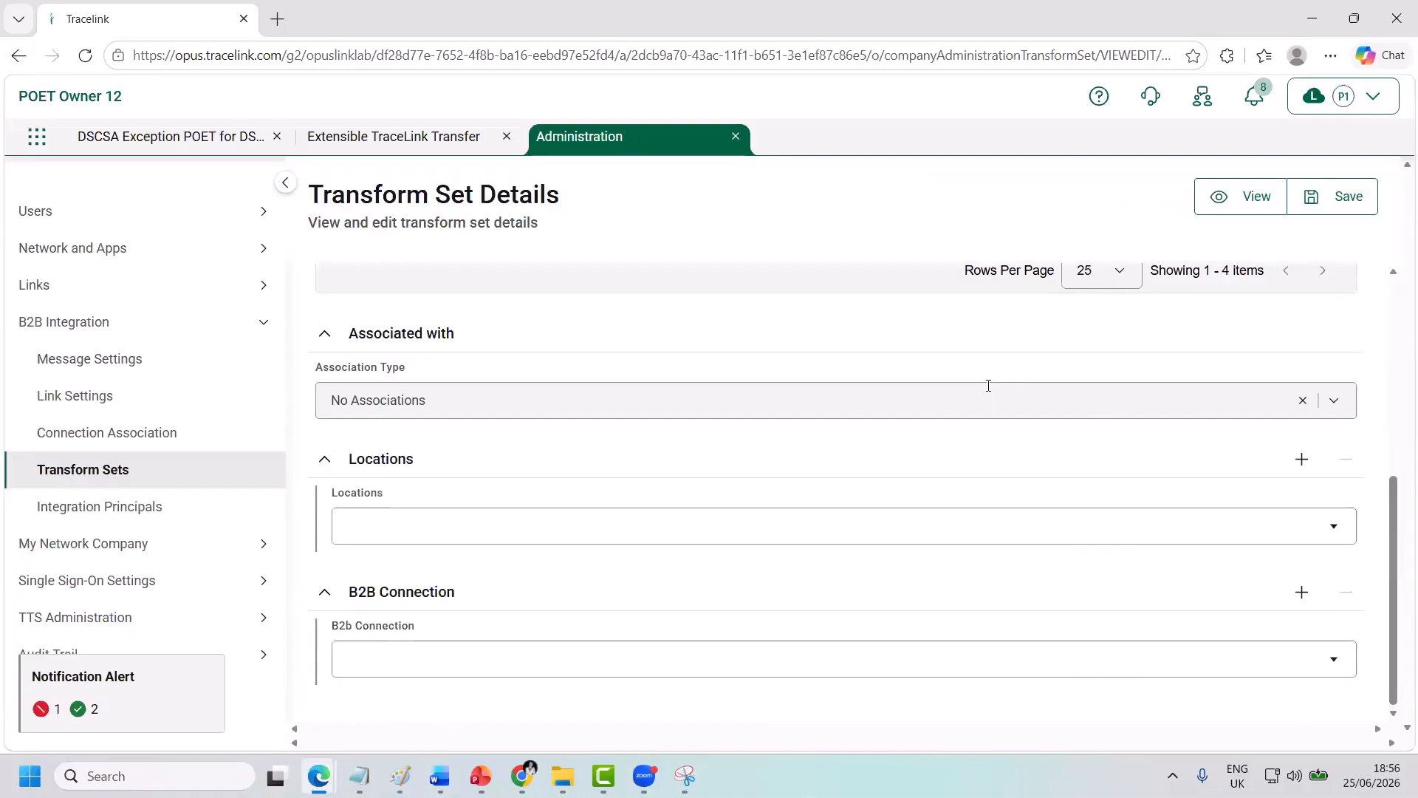
{"action": "left_click", "coordinate": [989, 386]}
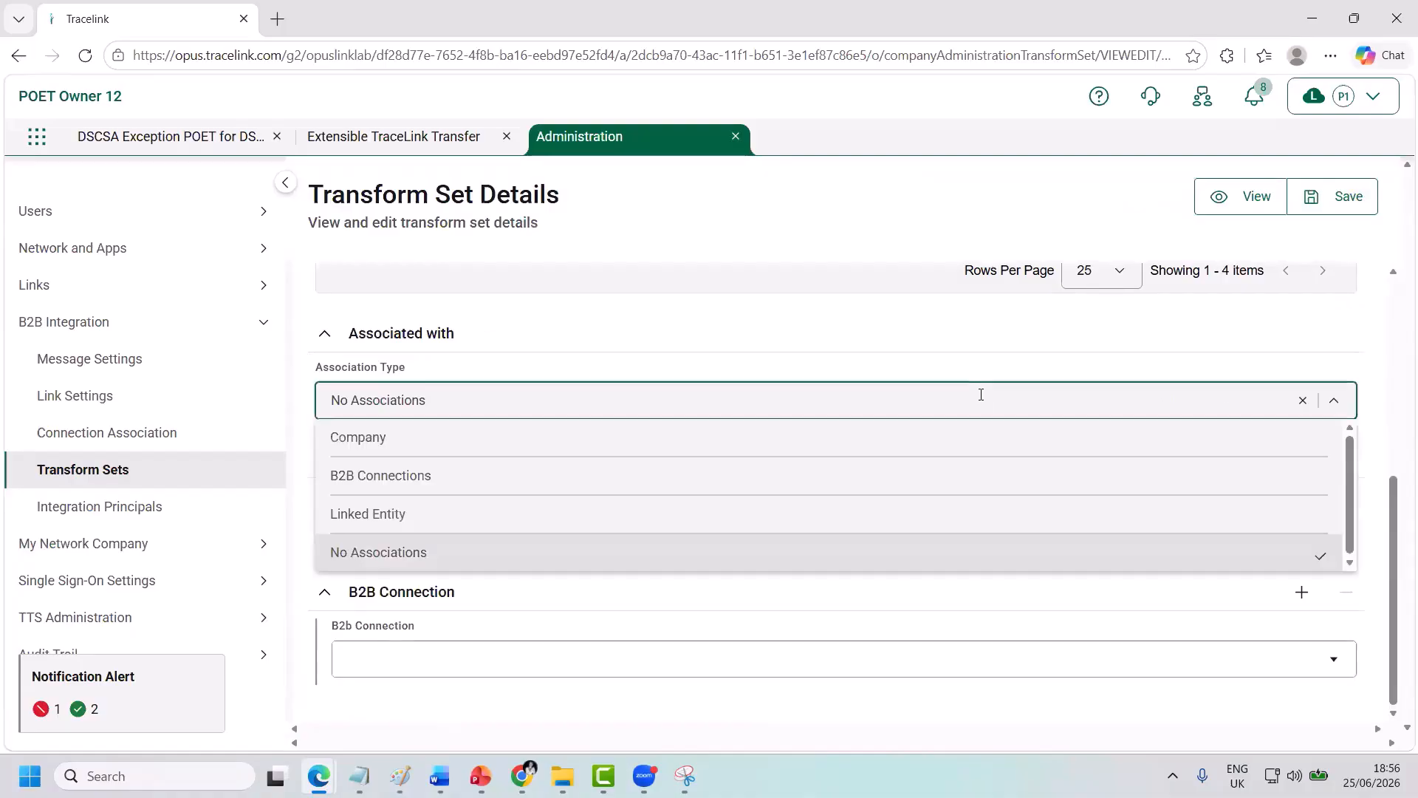
{"action": "left_click", "coordinate": [923, 482]}
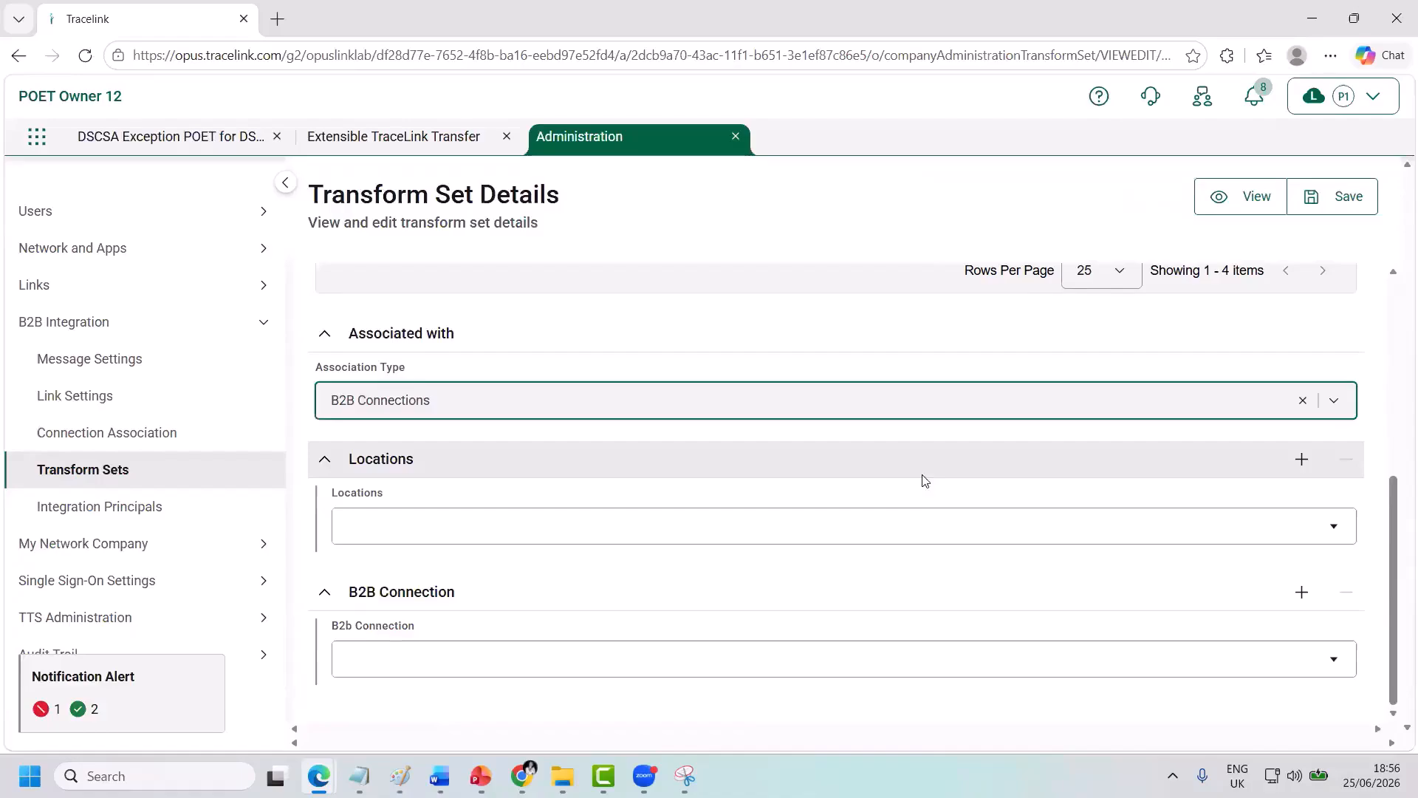
{"action": "scroll", "coordinate": [968, 475], "scroll_direction": "down", "scroll_amount": 1}
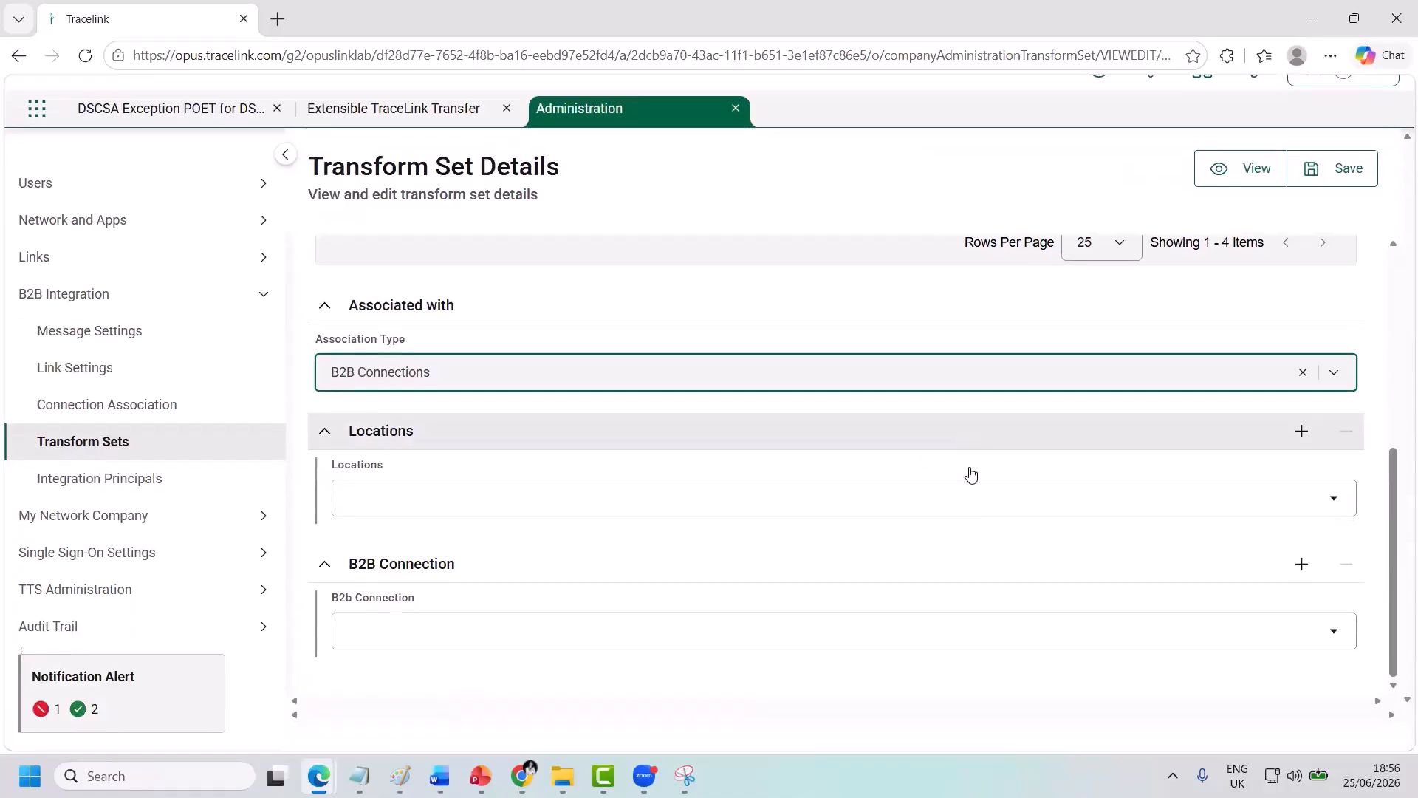
{"action": "scroll", "coordinate": [970, 473], "scroll_direction": "up", "scroll_amount": 1}
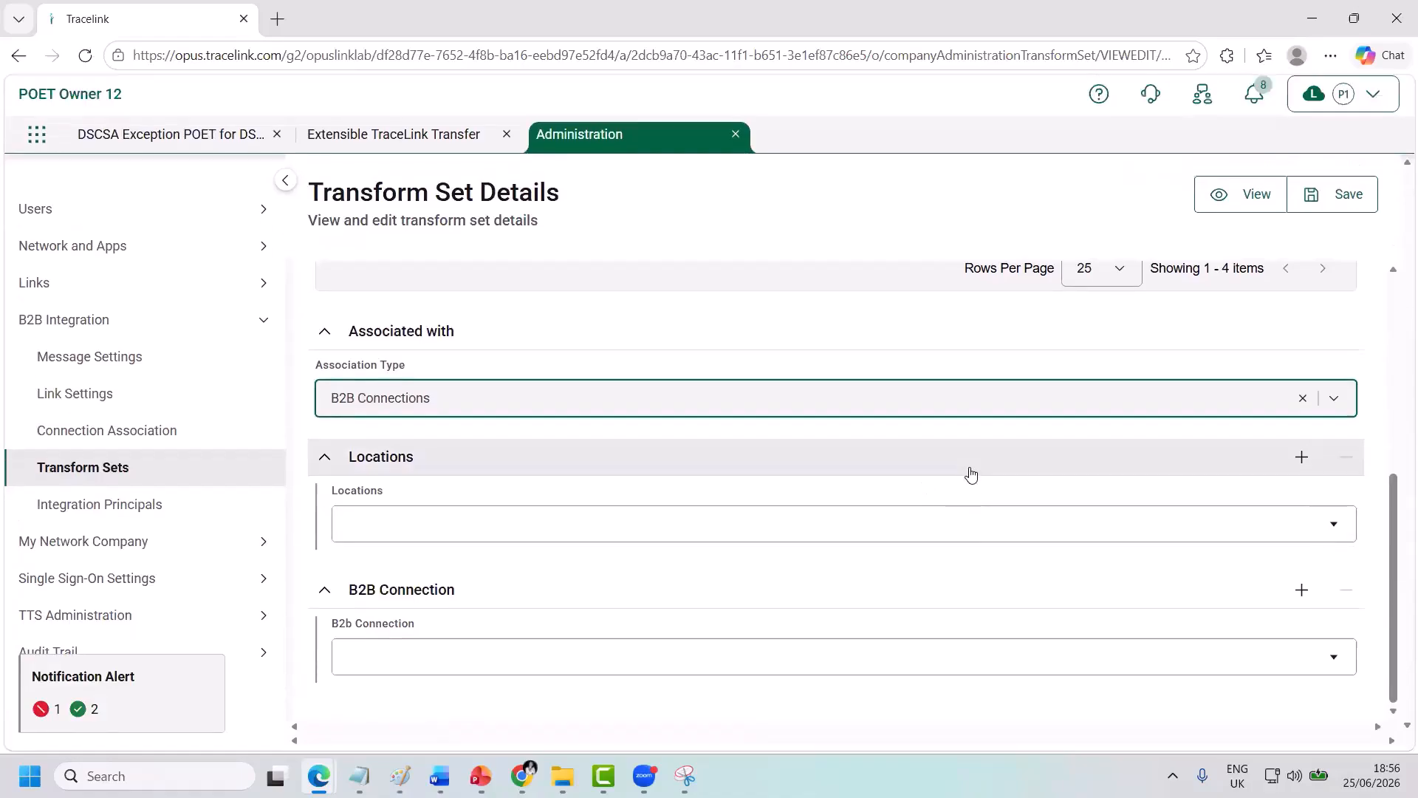
{"action": "left_click", "coordinate": [1066, 671]}
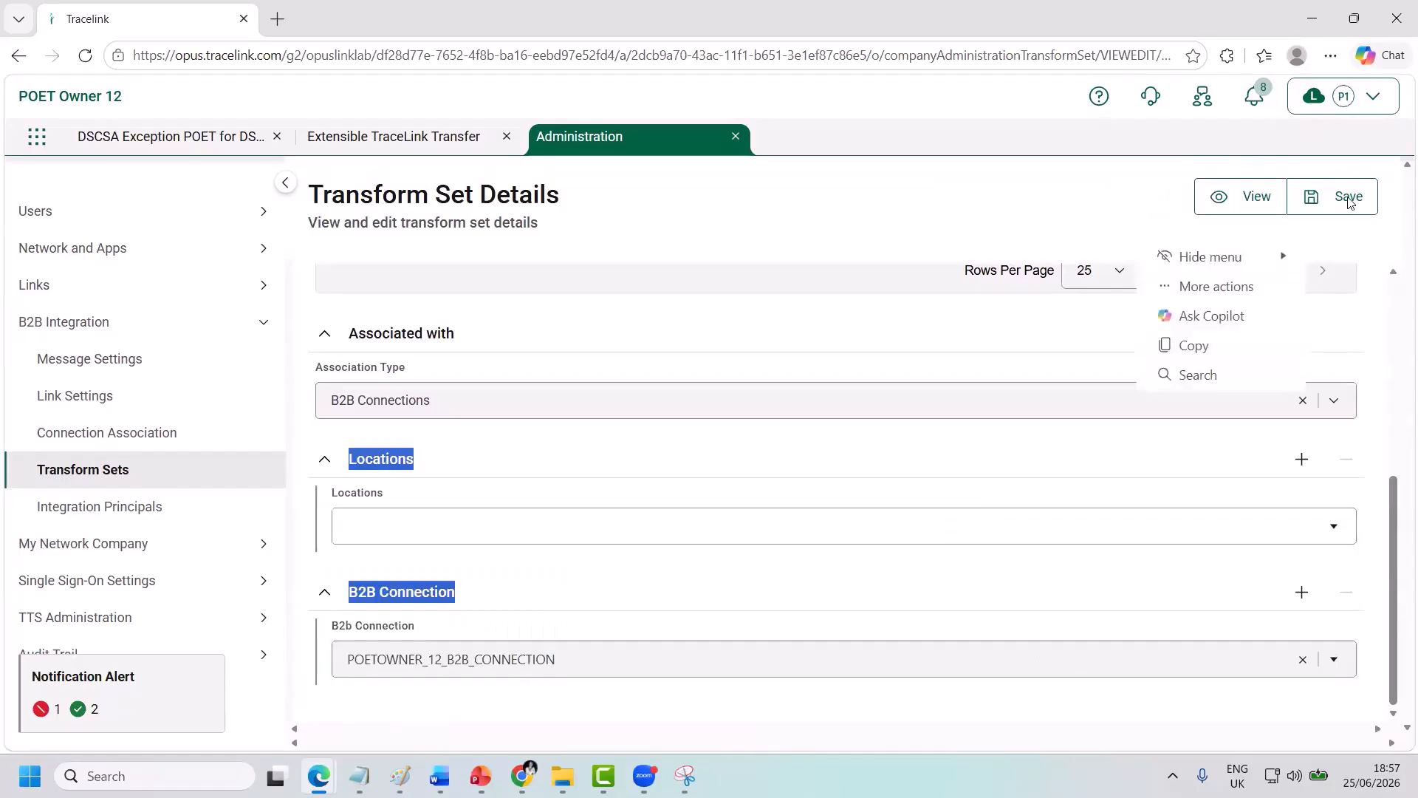
{"action": "left_click", "coordinate": [1349, 198]}
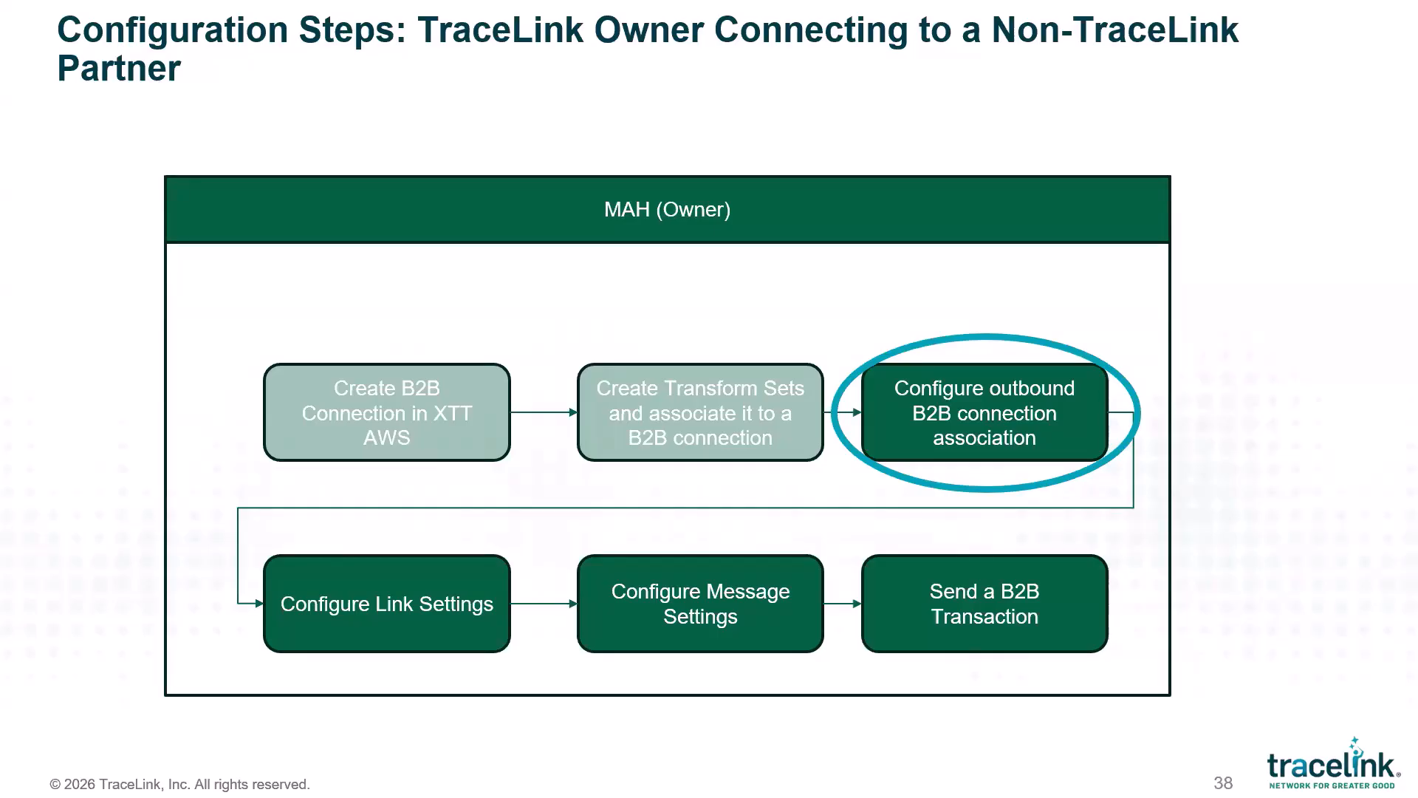
Advance the slideshow to the Connection Associations slide.
{"action": "left_click", "coordinate": [1190, 286]}
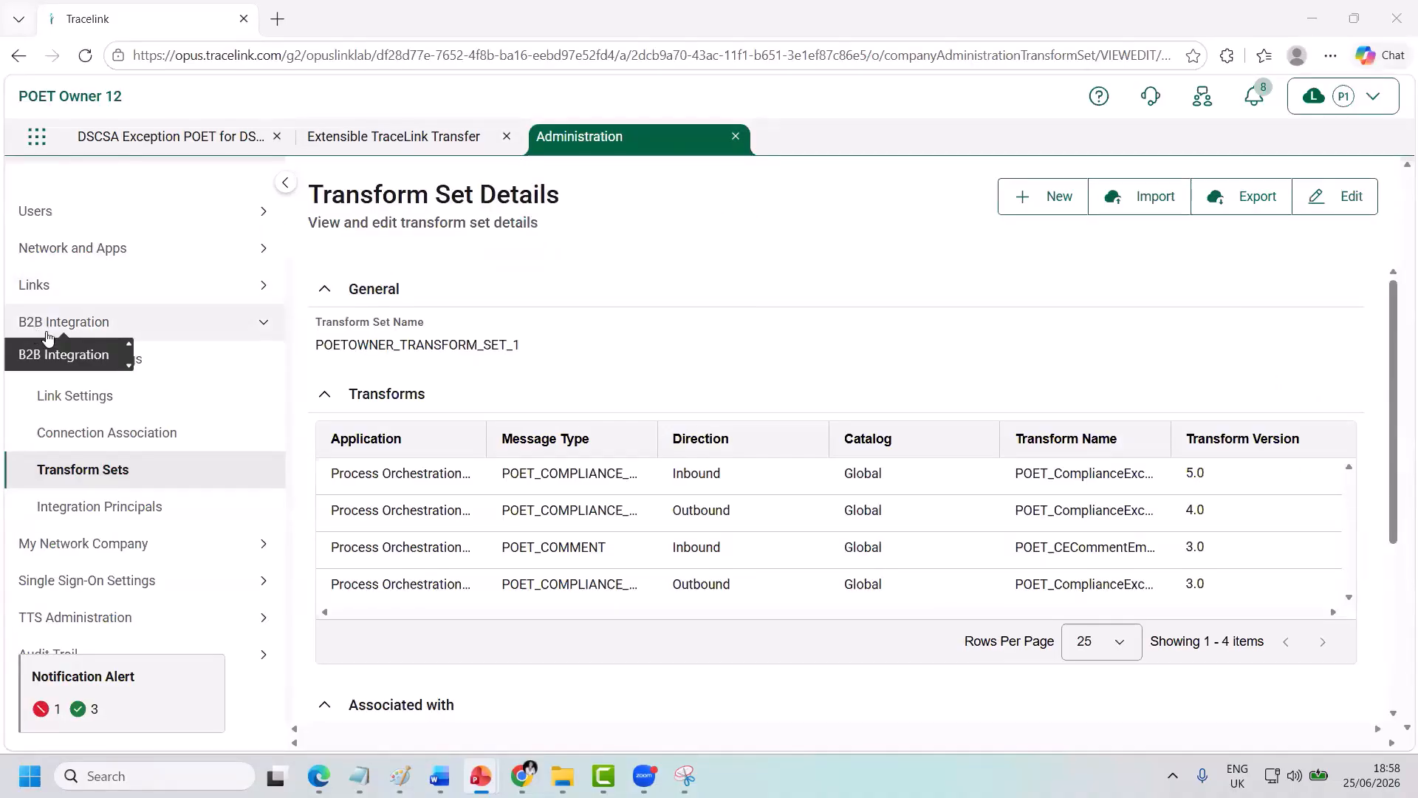
Filter Connection Associations to POETOWNER_12_B2B_CONNECTION, showing three existing associations, then start a new one.
{"action": "left_click", "coordinate": [127, 437]}
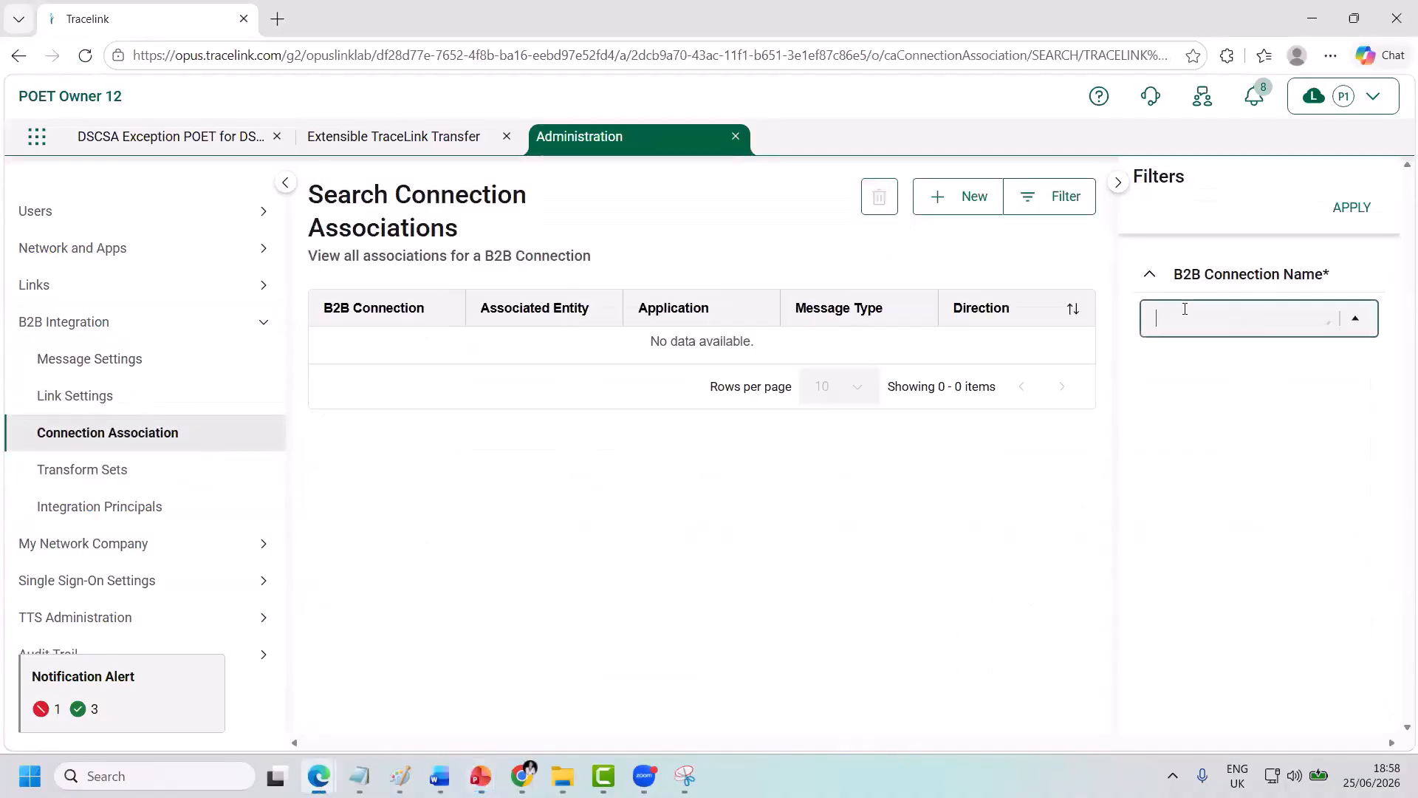
{"action": "left_click", "coordinate": [1184, 309]}
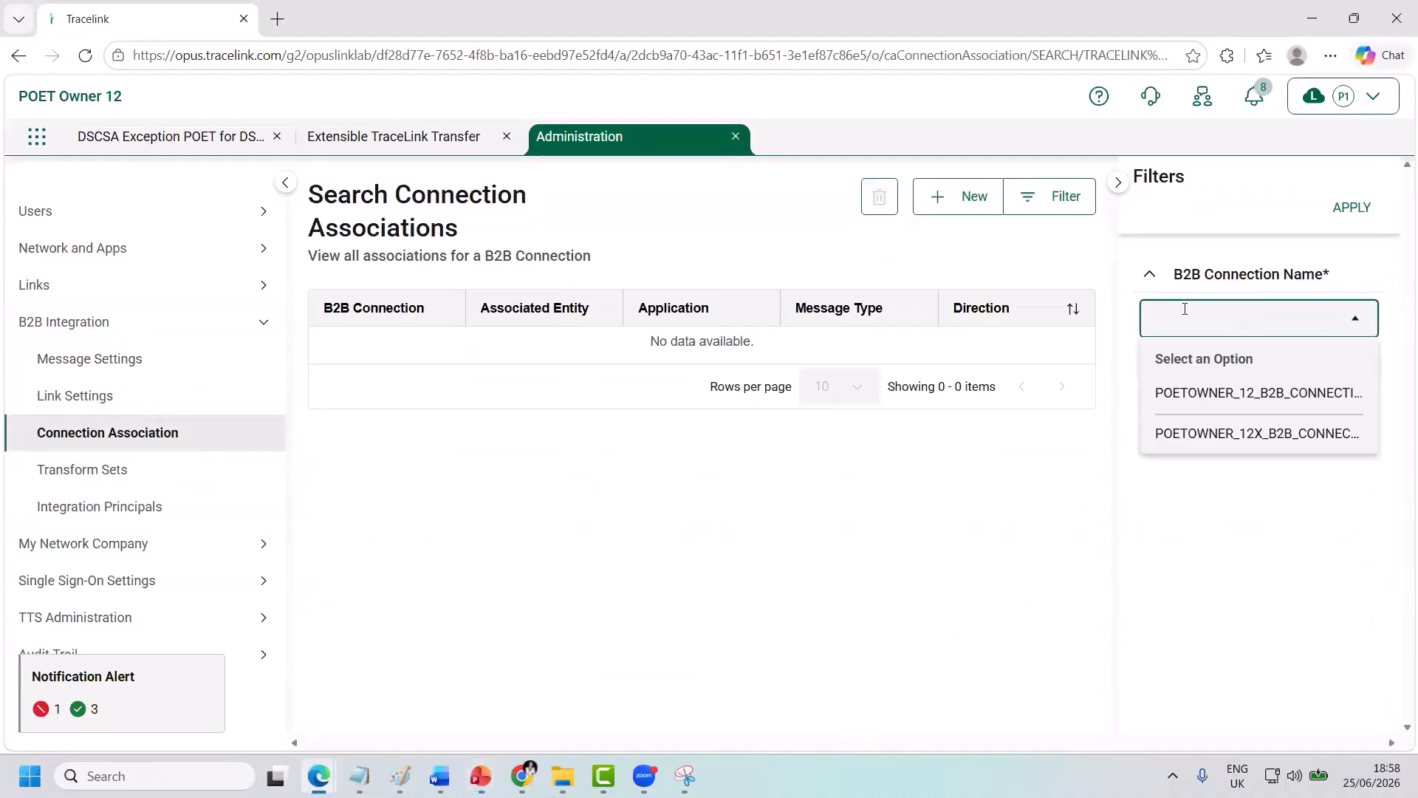
{"action": "left_click", "coordinate": [1187, 394]}
{"action": "left_click", "coordinate": [1346, 215]}
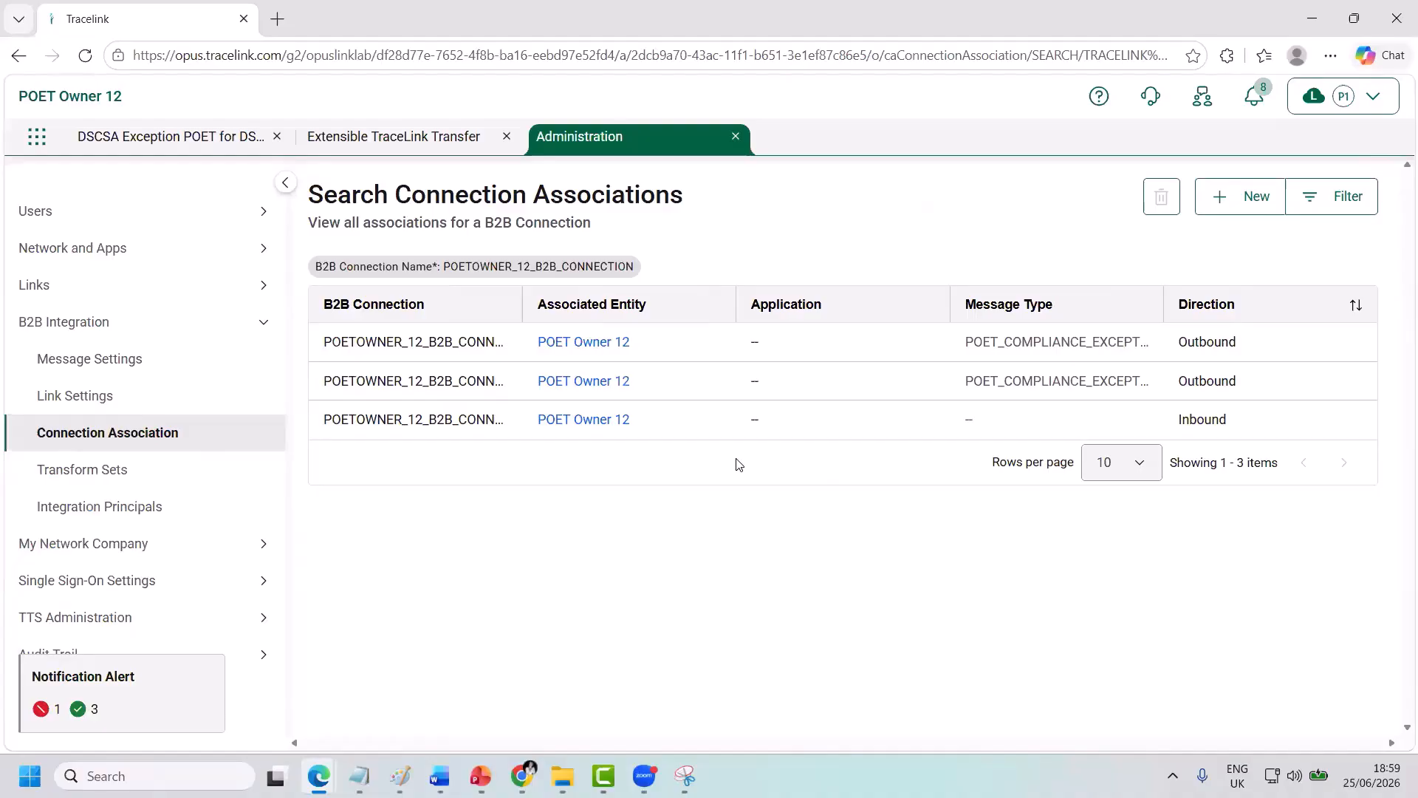
{"action": "left_click", "coordinate": [1250, 207]}
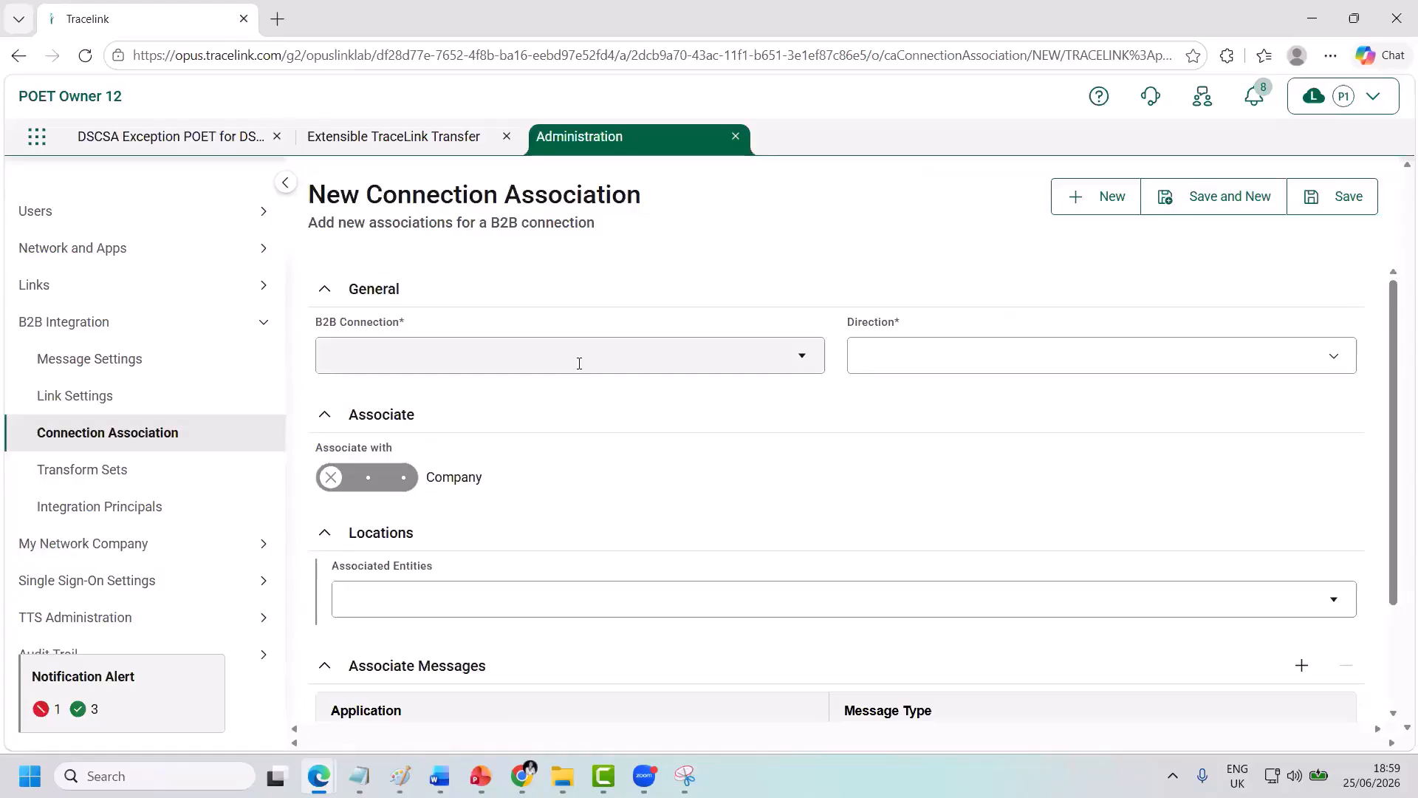
Set connection POETOWNER_12_B2B_CONNECTION, direction Outbound, and associated entity POET Owner 12.
{"action": "left_click", "coordinate": [579, 363]}
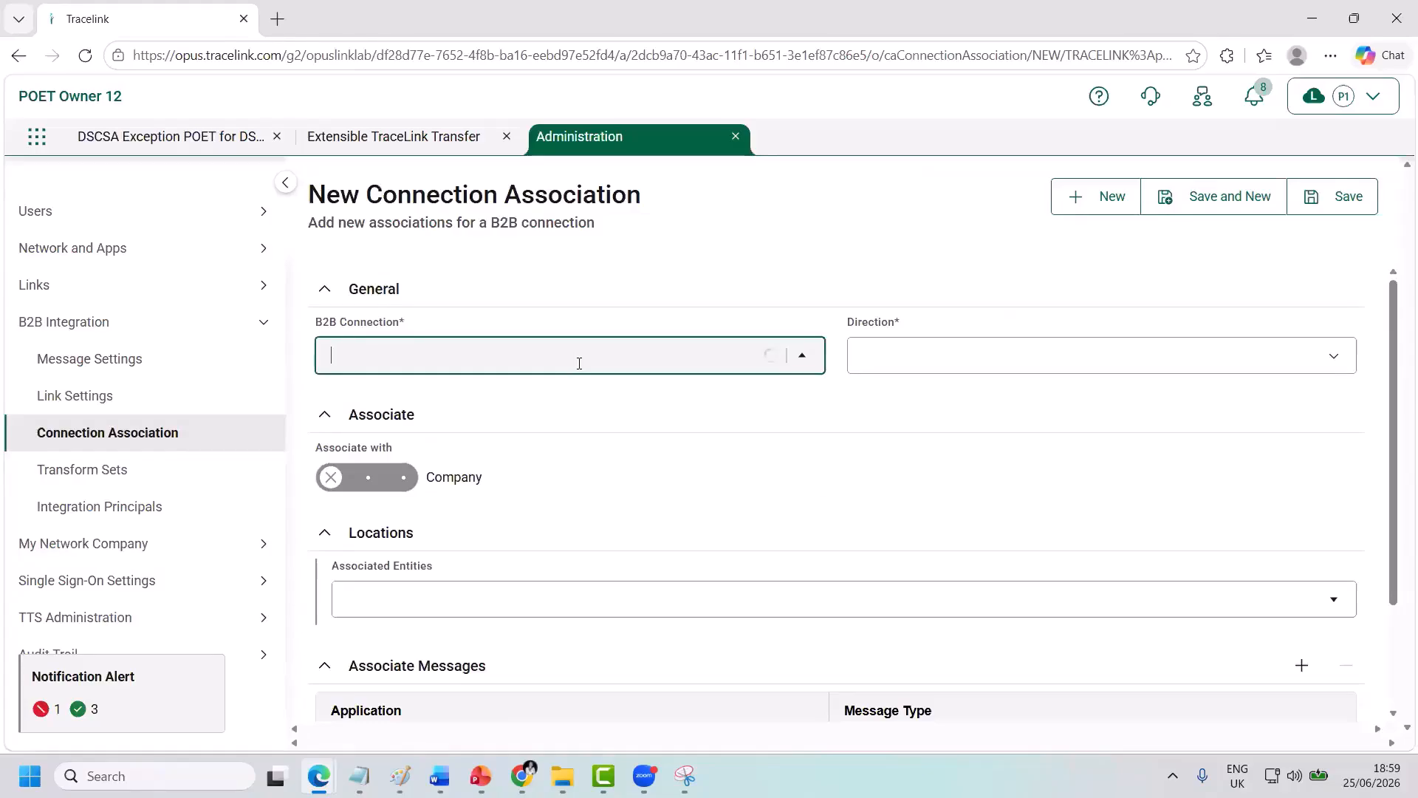
{"action": "left_click", "coordinate": [551, 424]}
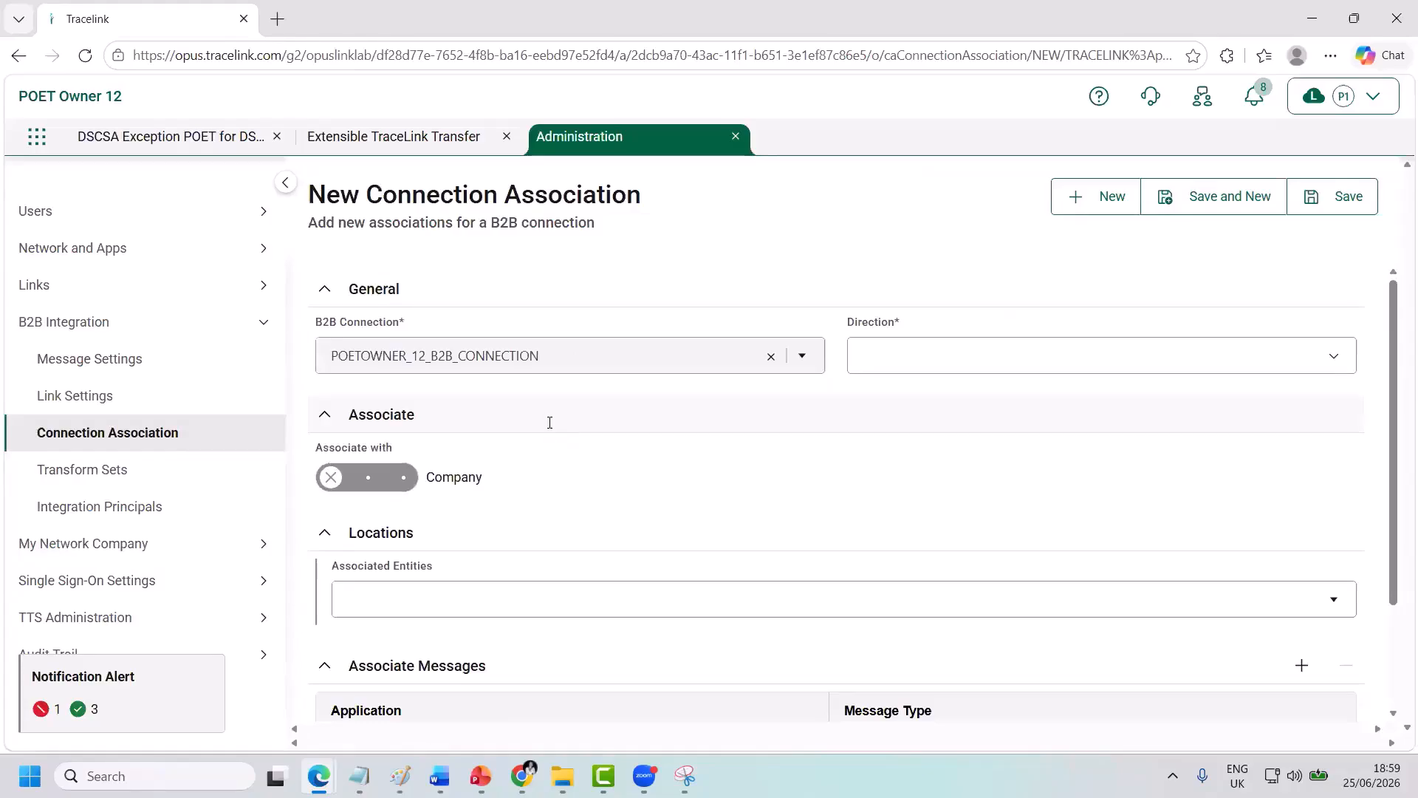
{"action": "left_click", "coordinate": [887, 356]}
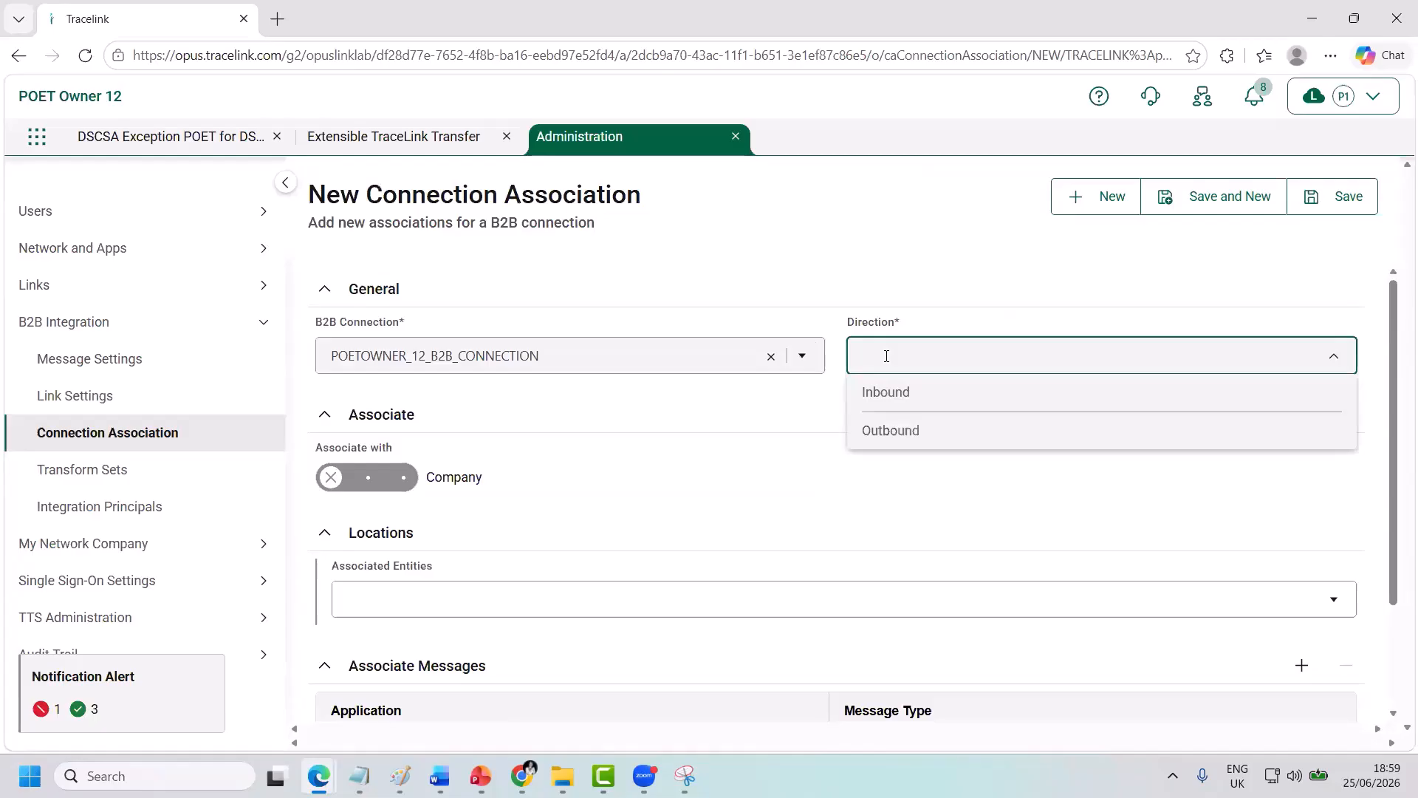
{"action": "left_click", "coordinate": [889, 428]}
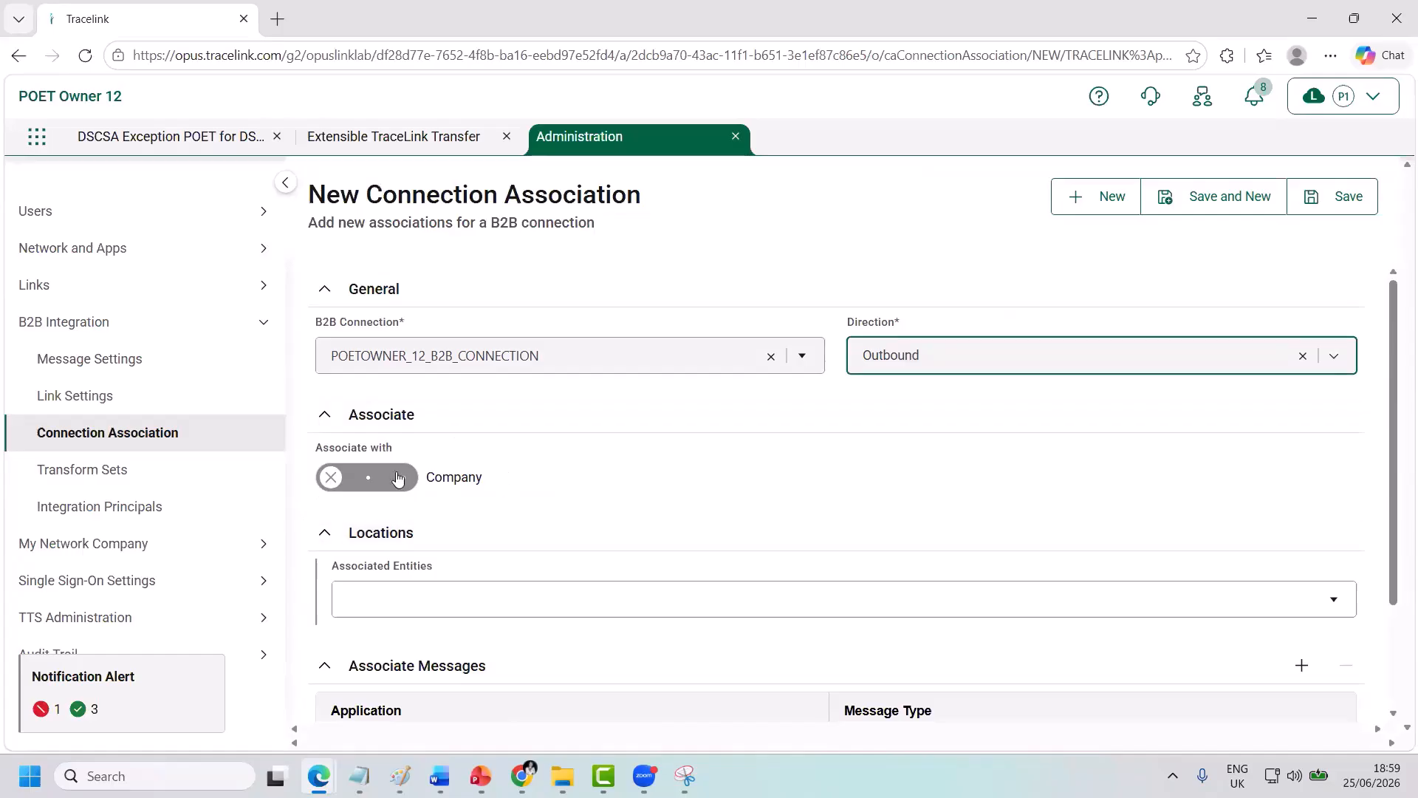
{"action": "scroll", "coordinate": [514, 534], "scroll_direction": "down", "scroll_amount": 1}
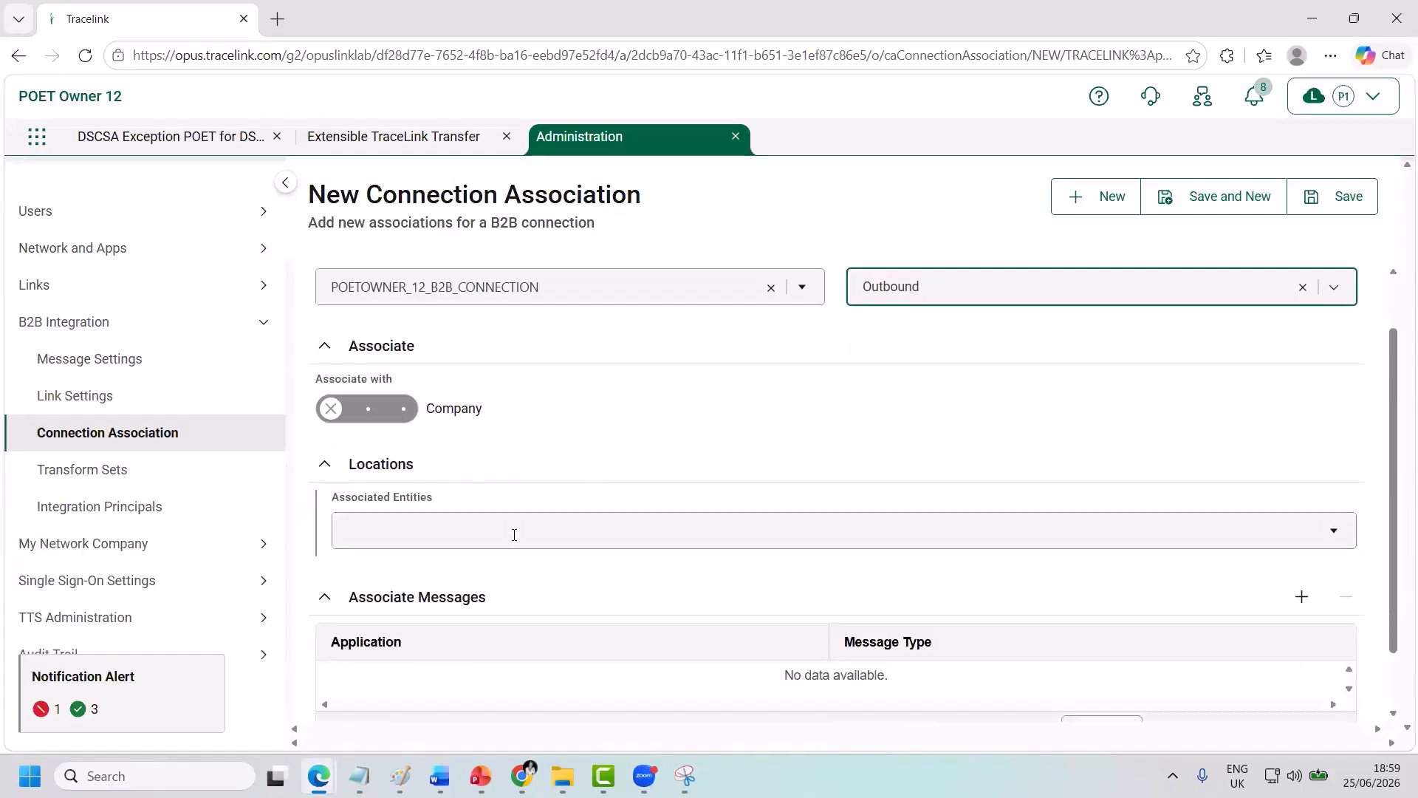
{"action": "left_click", "coordinate": [515, 534]}
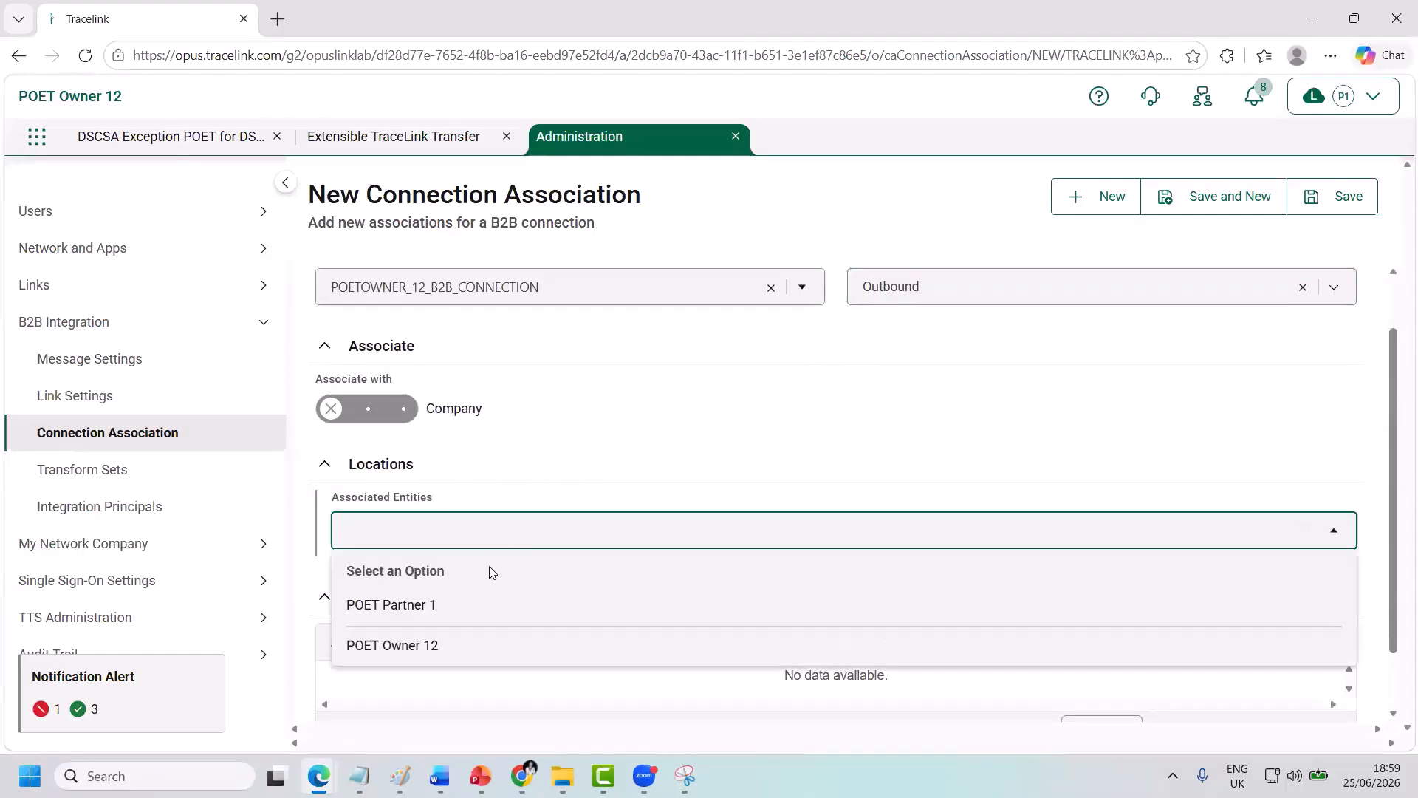
{"action": "left_click", "coordinate": [446, 647]}
{"action": "scroll", "coordinate": [444, 643], "scroll_direction": "down", "scroll_amount": 1}
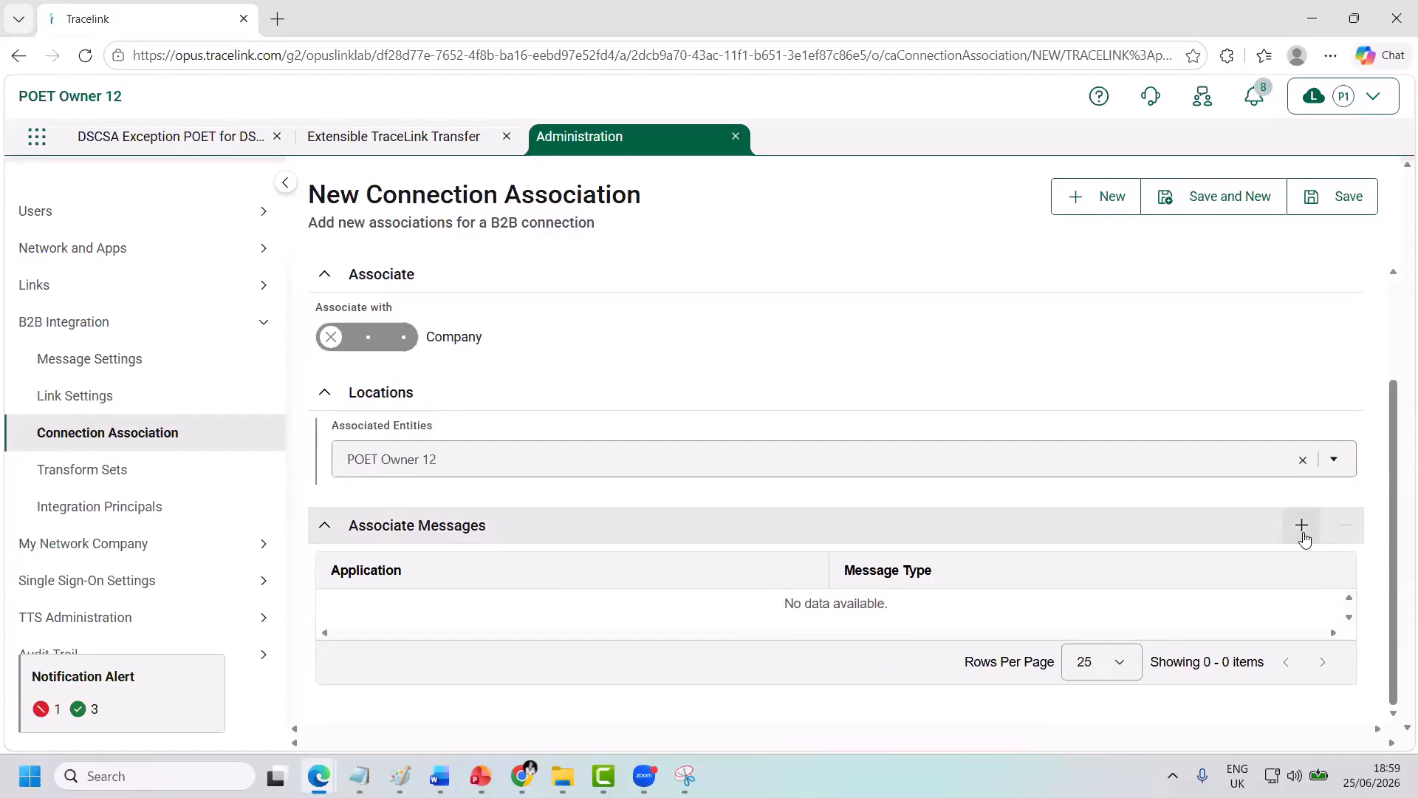
Add the POET_COMPLIANCE_EXCEPTION_ADVISEMENT message type, filtering by 'poet_compl'.
{"action": "left_click", "coordinate": [1302, 526]}
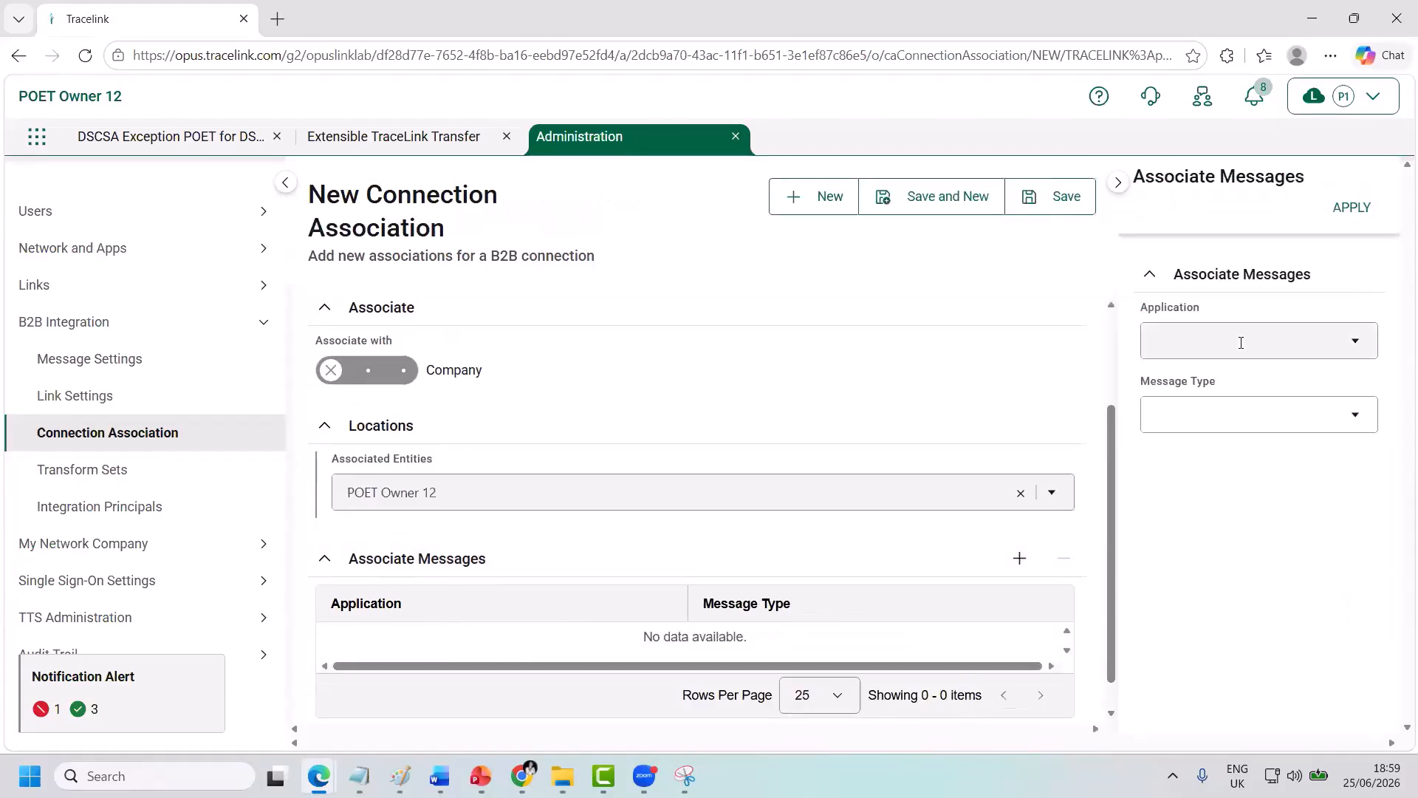
{"action": "left_click", "coordinate": [1213, 420]}
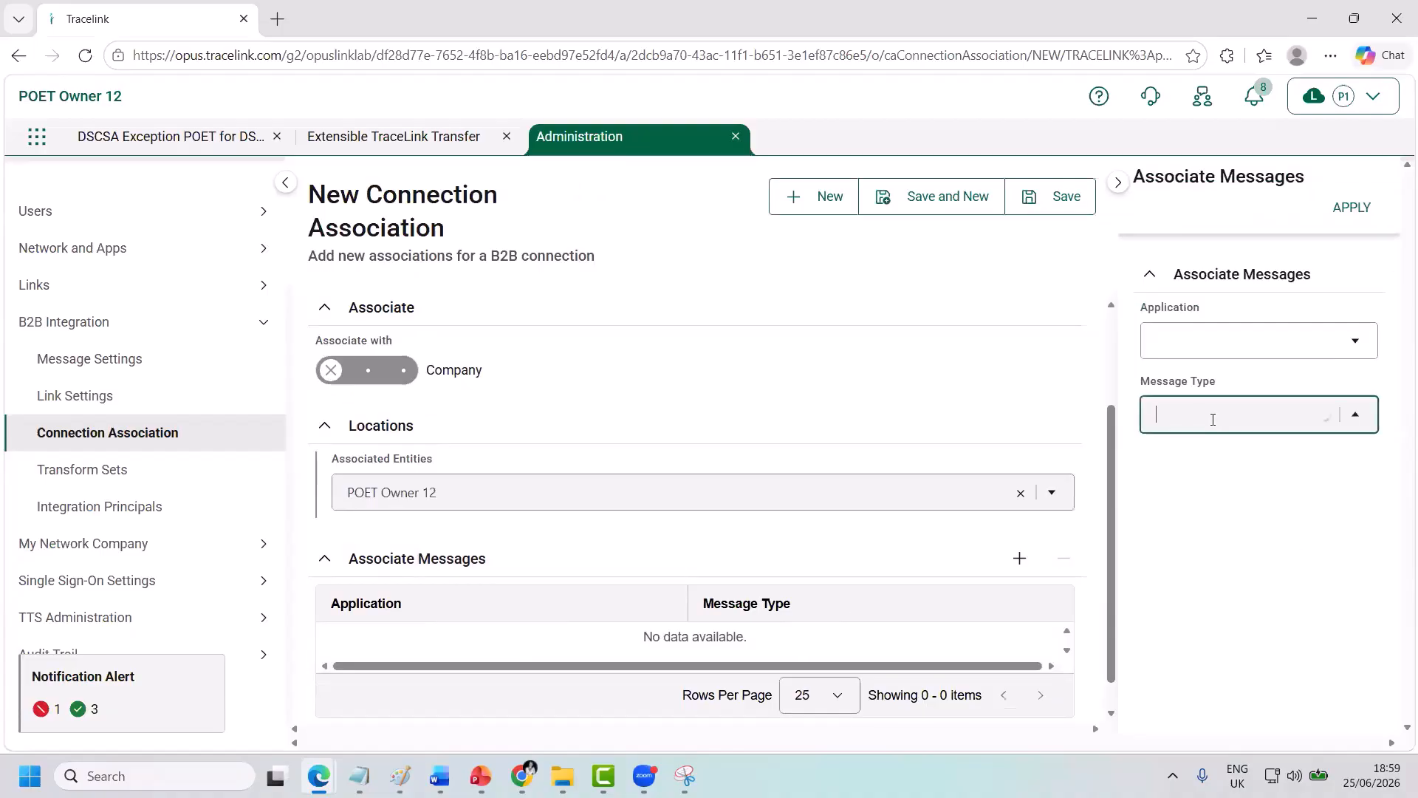
{"action": "type", "text": "poet_compl"}
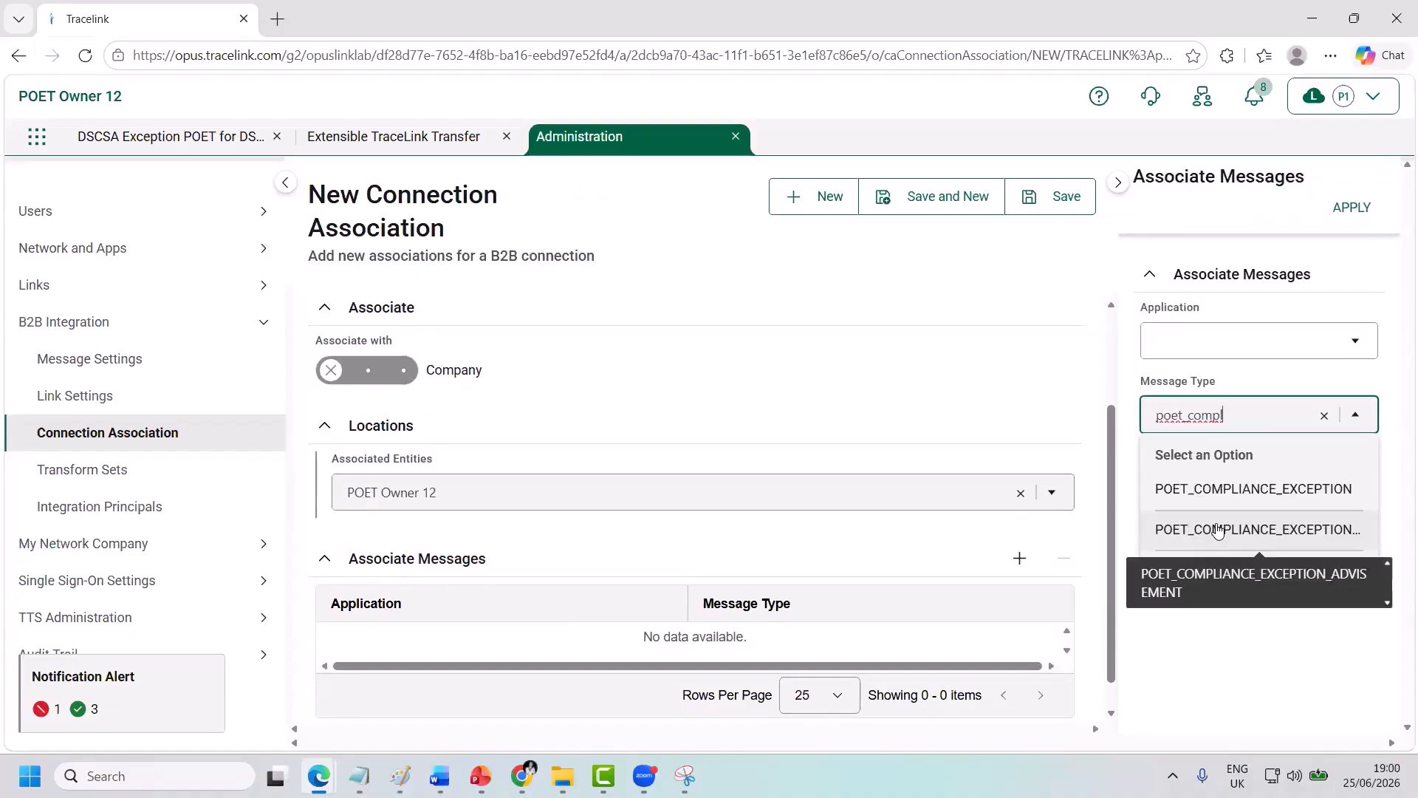
{"action": "left_click", "coordinate": [1218, 529]}
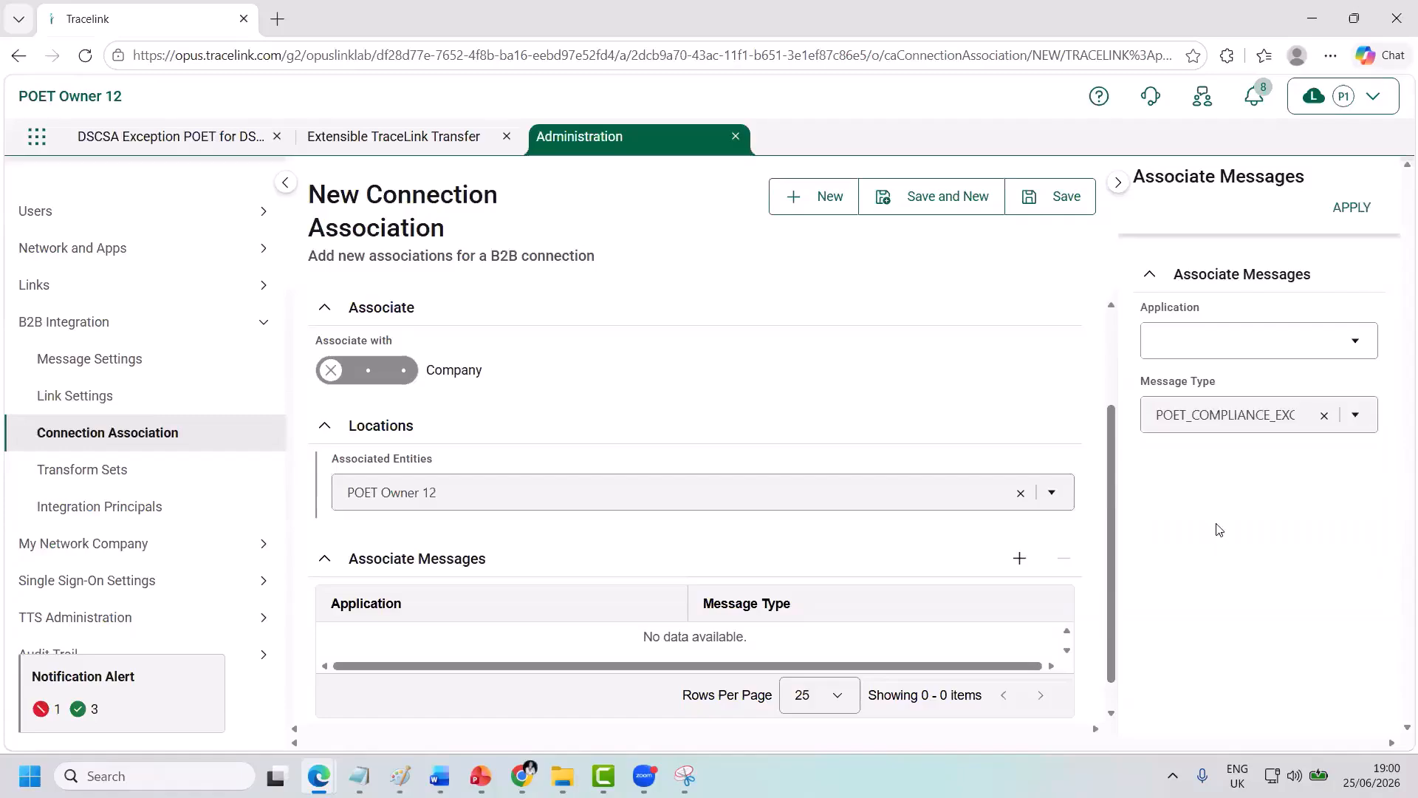
{"action": "left_click", "coordinate": [1358, 209]}
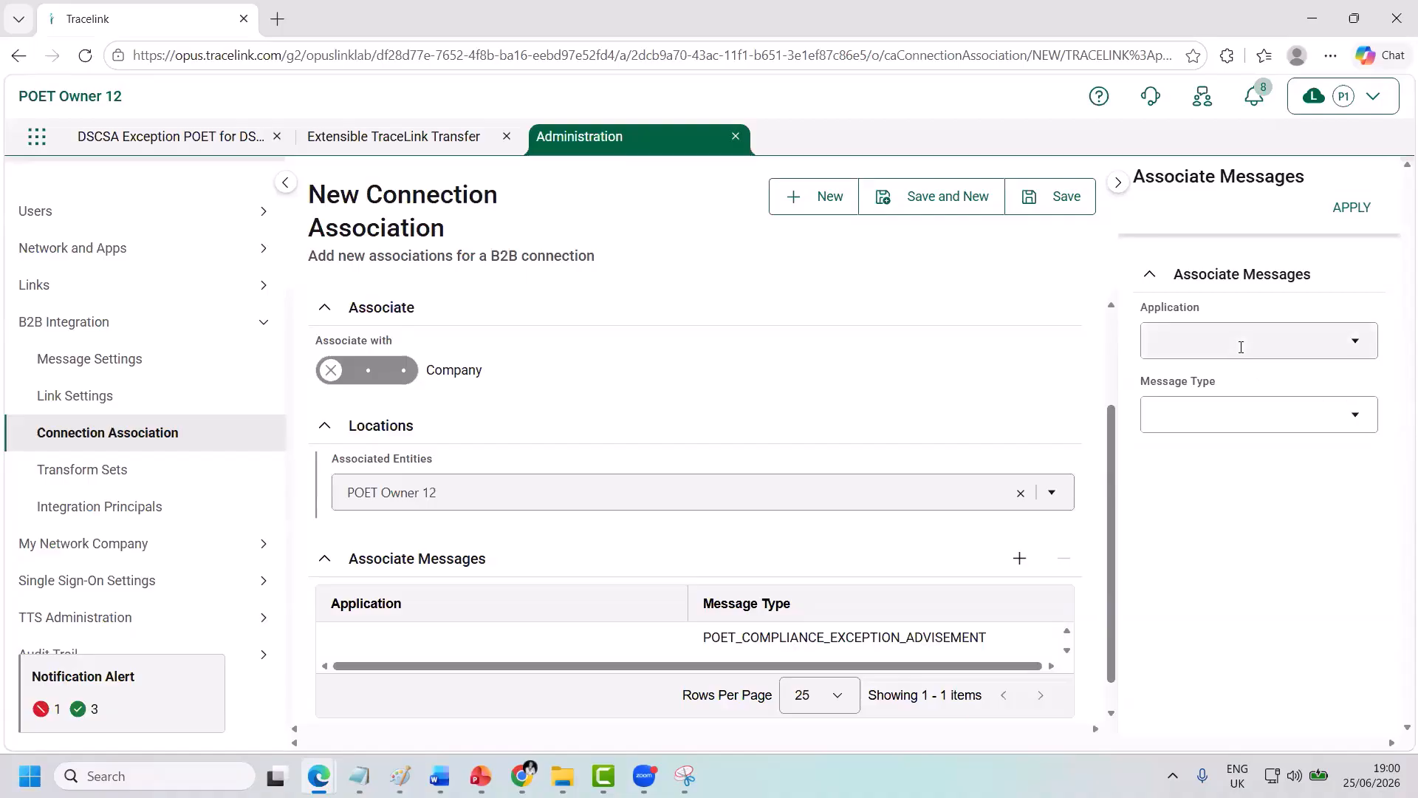
Add POET_COMPLIANCE_EXCEPTION_ASSIGN_TO_USER as a second message type and save the association.
{"action": "left_click", "coordinate": [1205, 411]}
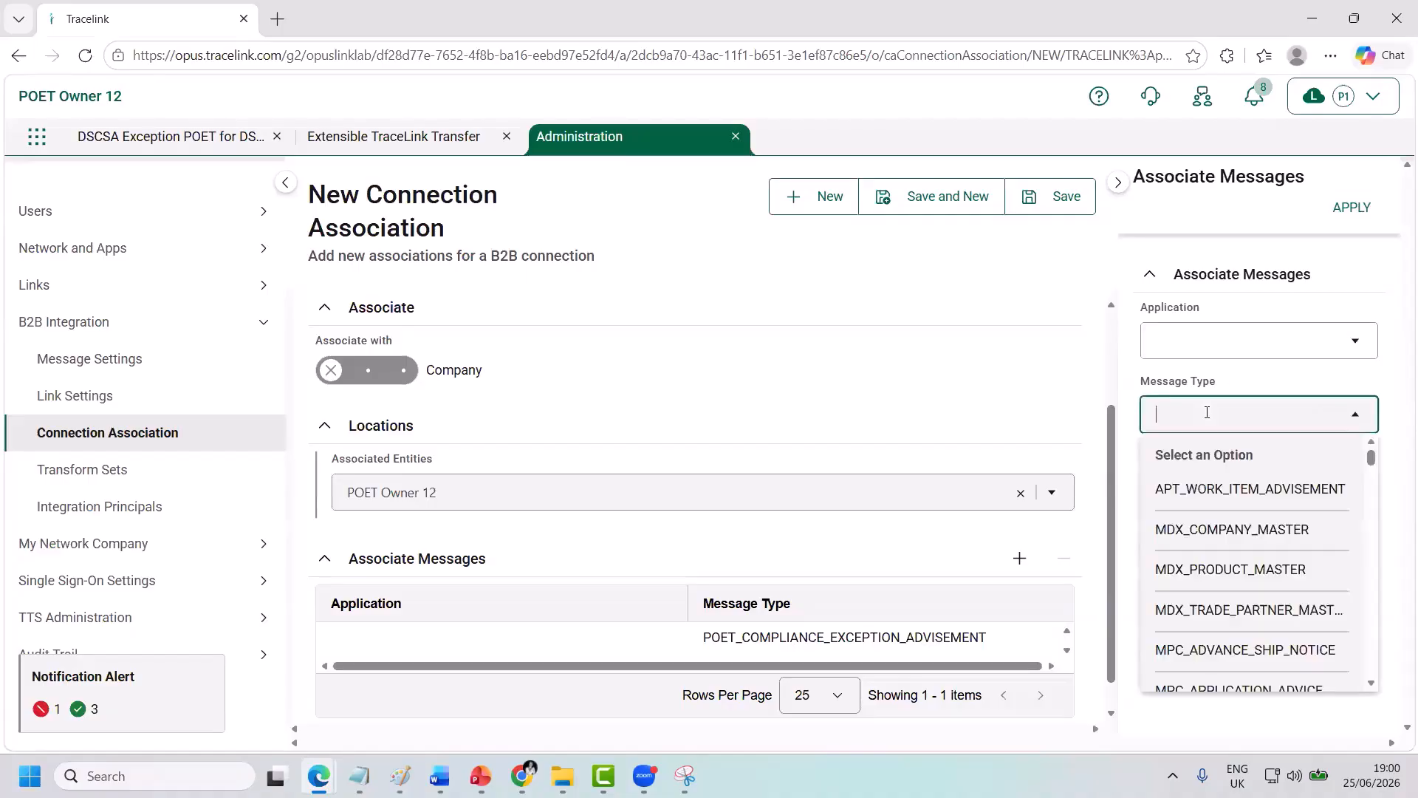
{"action": "type", "text": "poet_compl"}
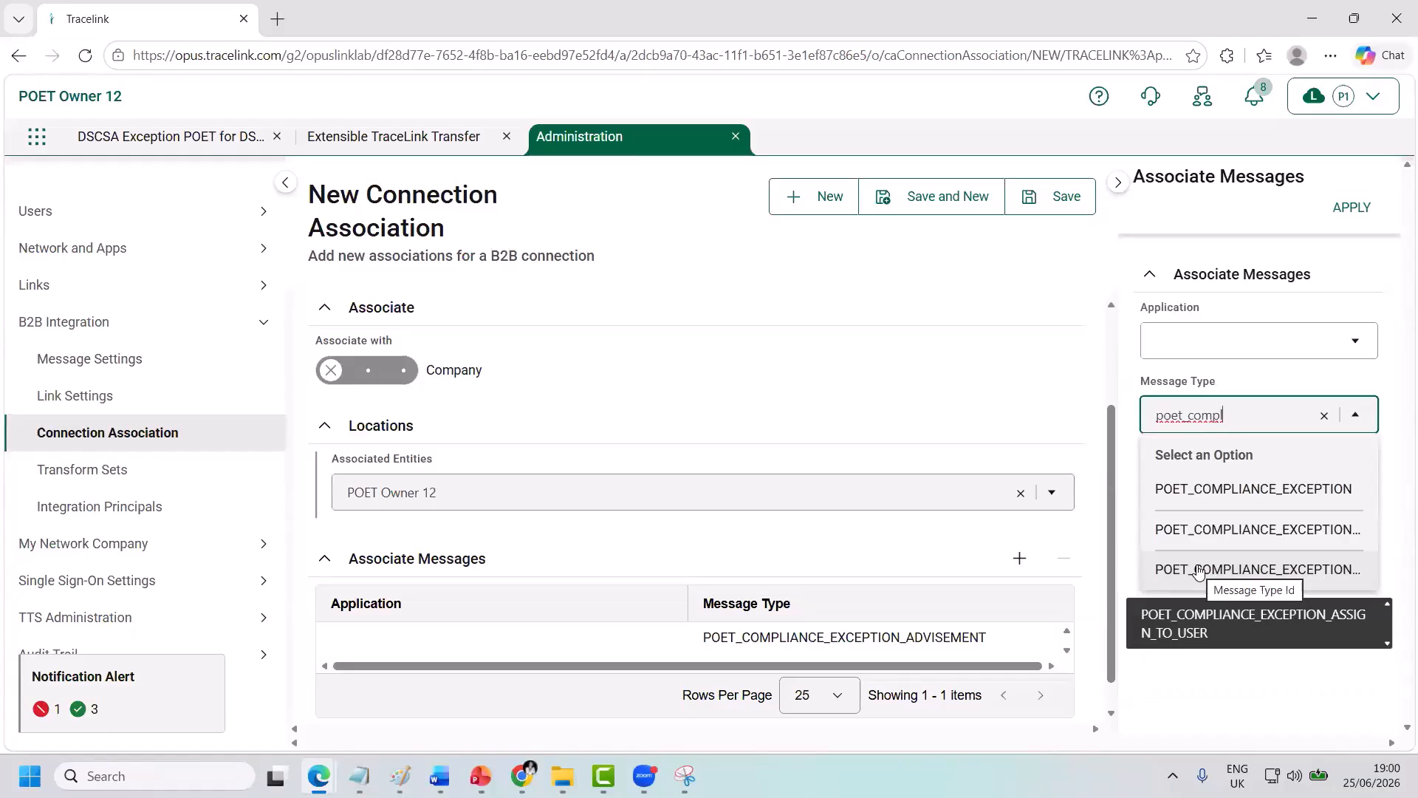
{"action": "left_click", "coordinate": [1198, 571]}
{"action": "left_click", "coordinate": [1345, 213]}
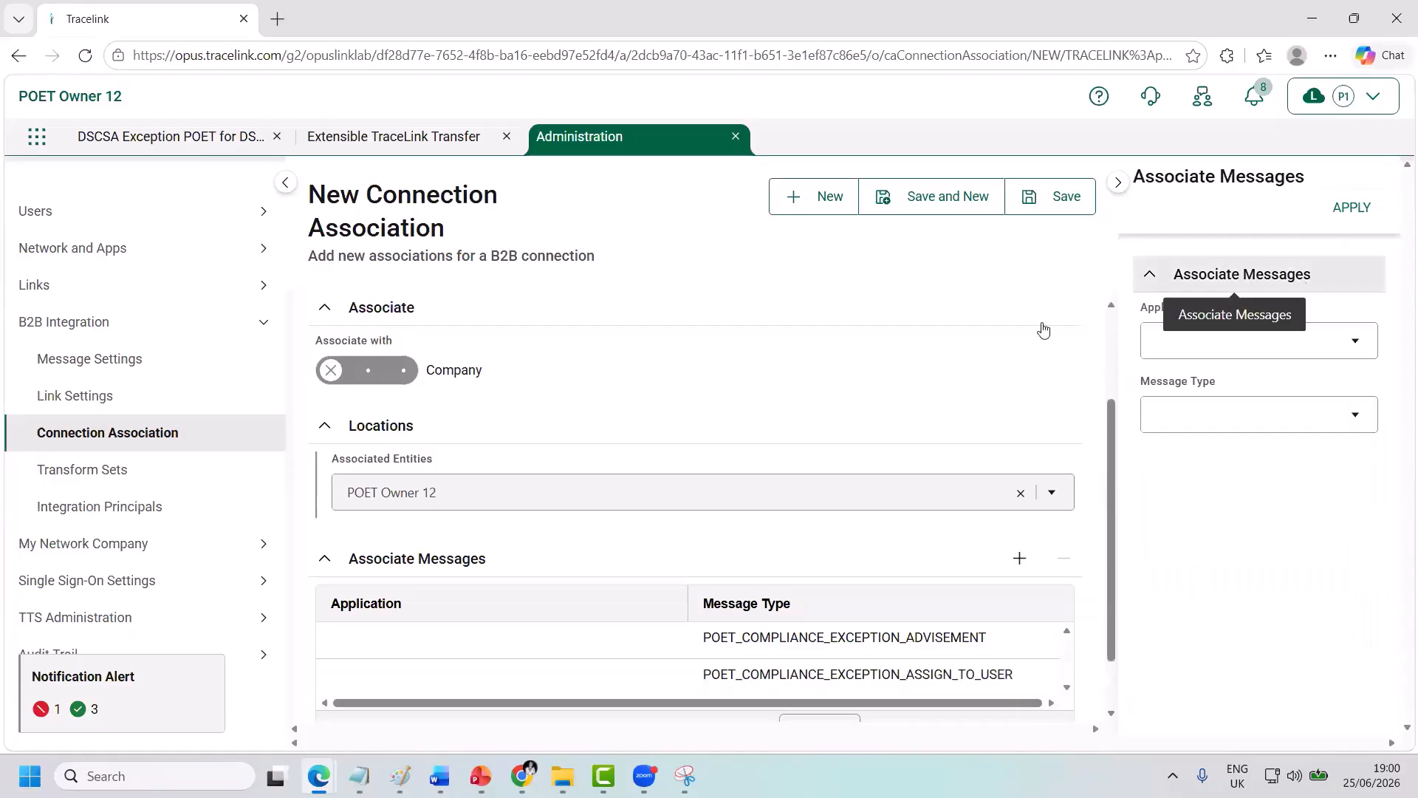
{"action": "left_click", "coordinate": [1041, 207]}
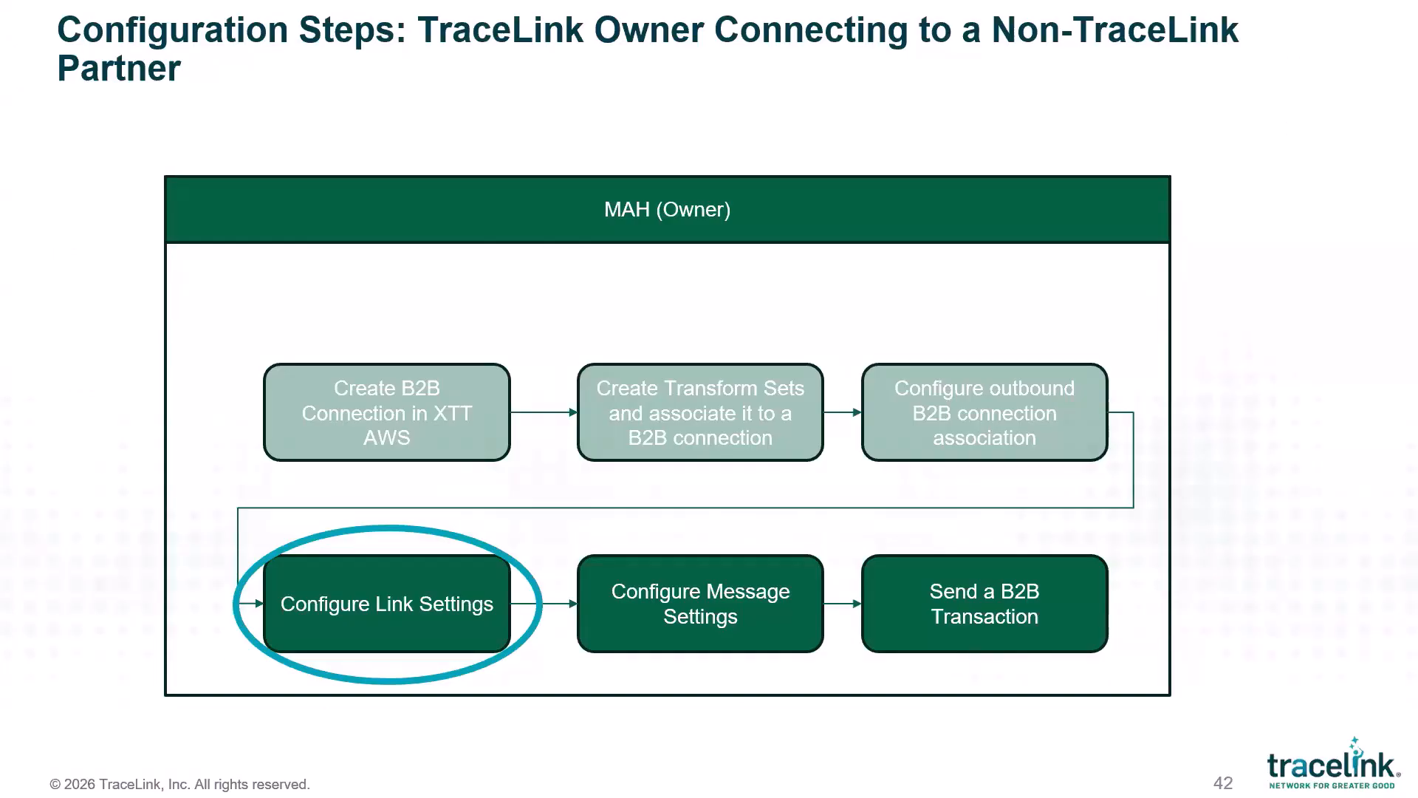
Advance the slides through the Link Settings overview to the demo slide.
{"action": "key", "text": "Right"}
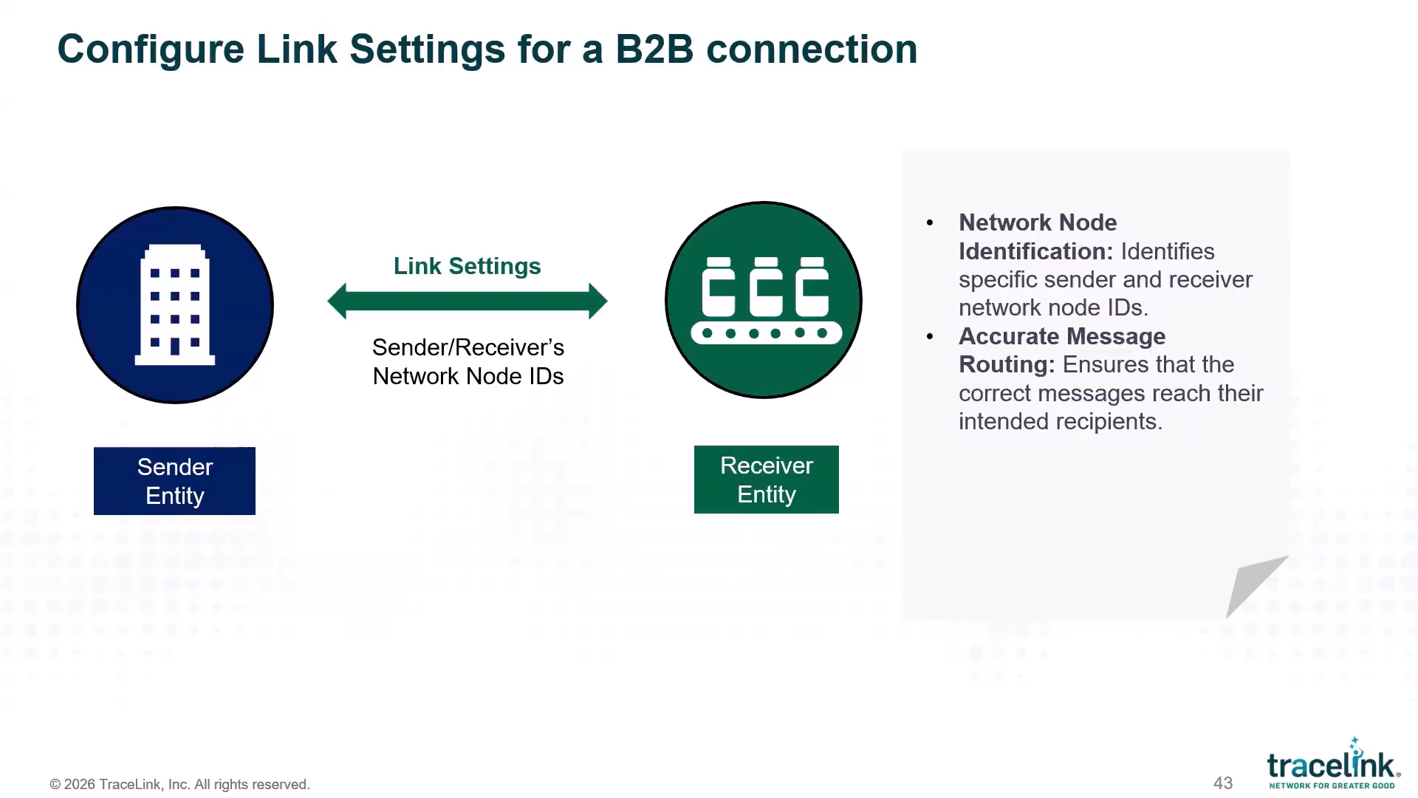
{"action": "key", "text": "Right"}
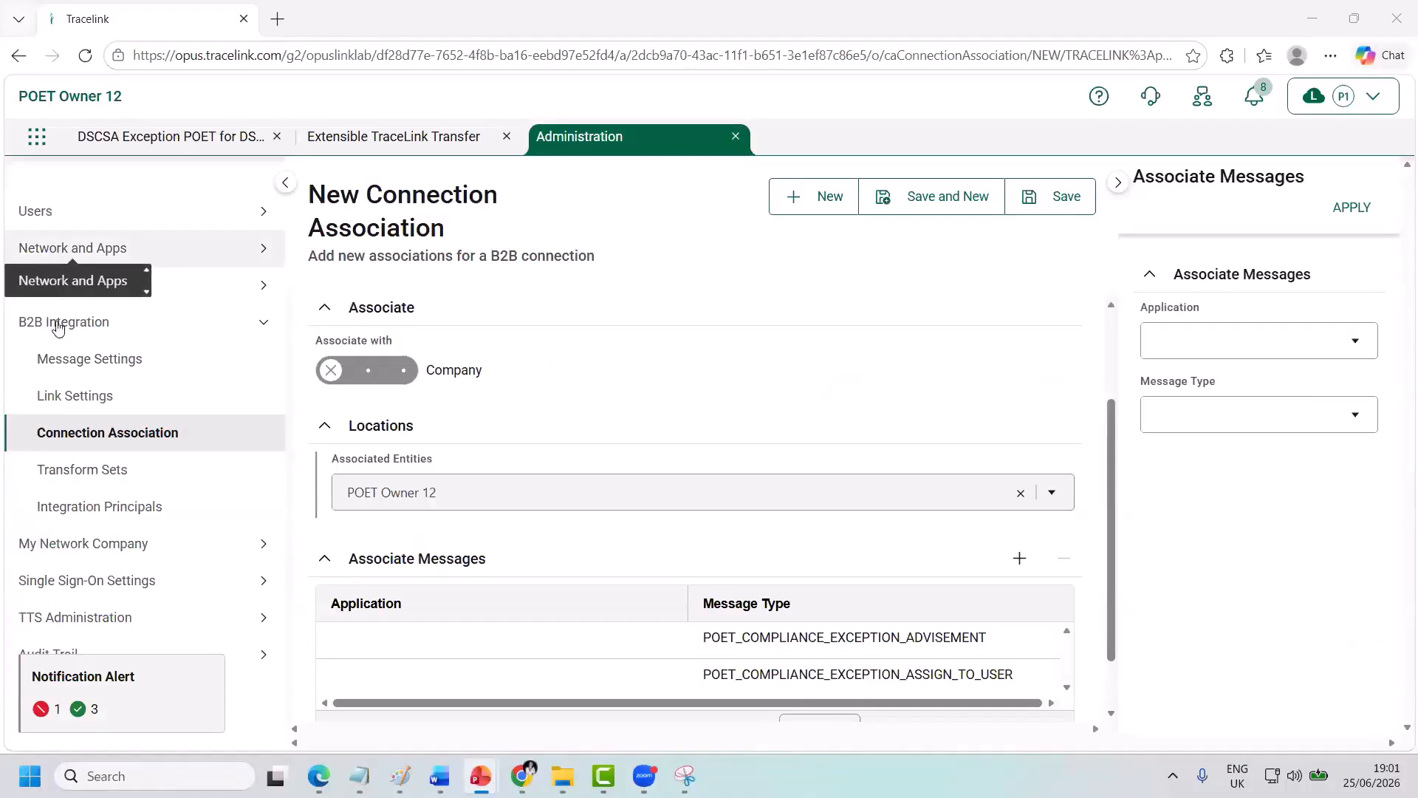
Begin a link settings record for POETOWNER_12_B2B_CONNECTION linked to POET Owner 12, then abandon it.
{"action": "left_click", "coordinate": [62, 403]}
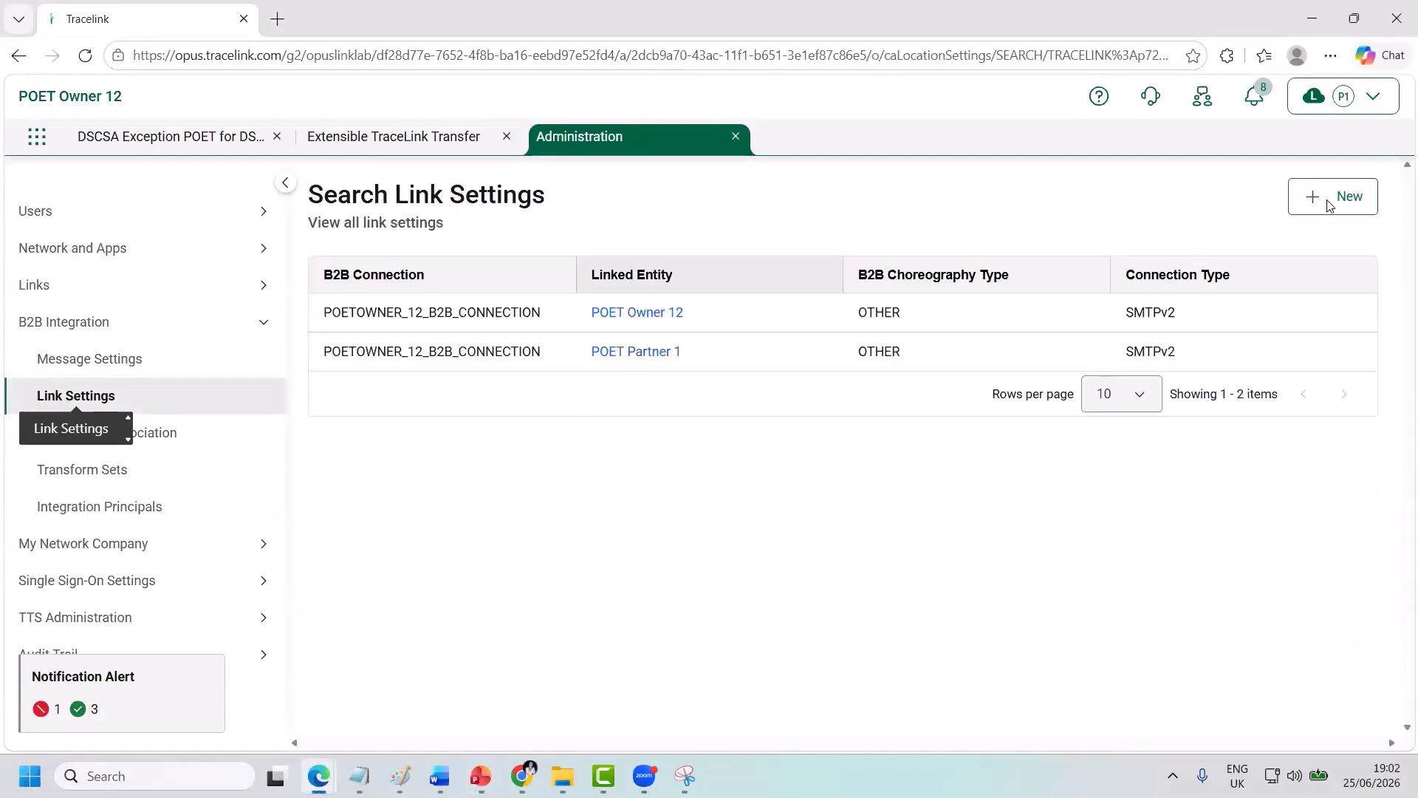
{"action": "left_click", "coordinate": [1327, 198]}
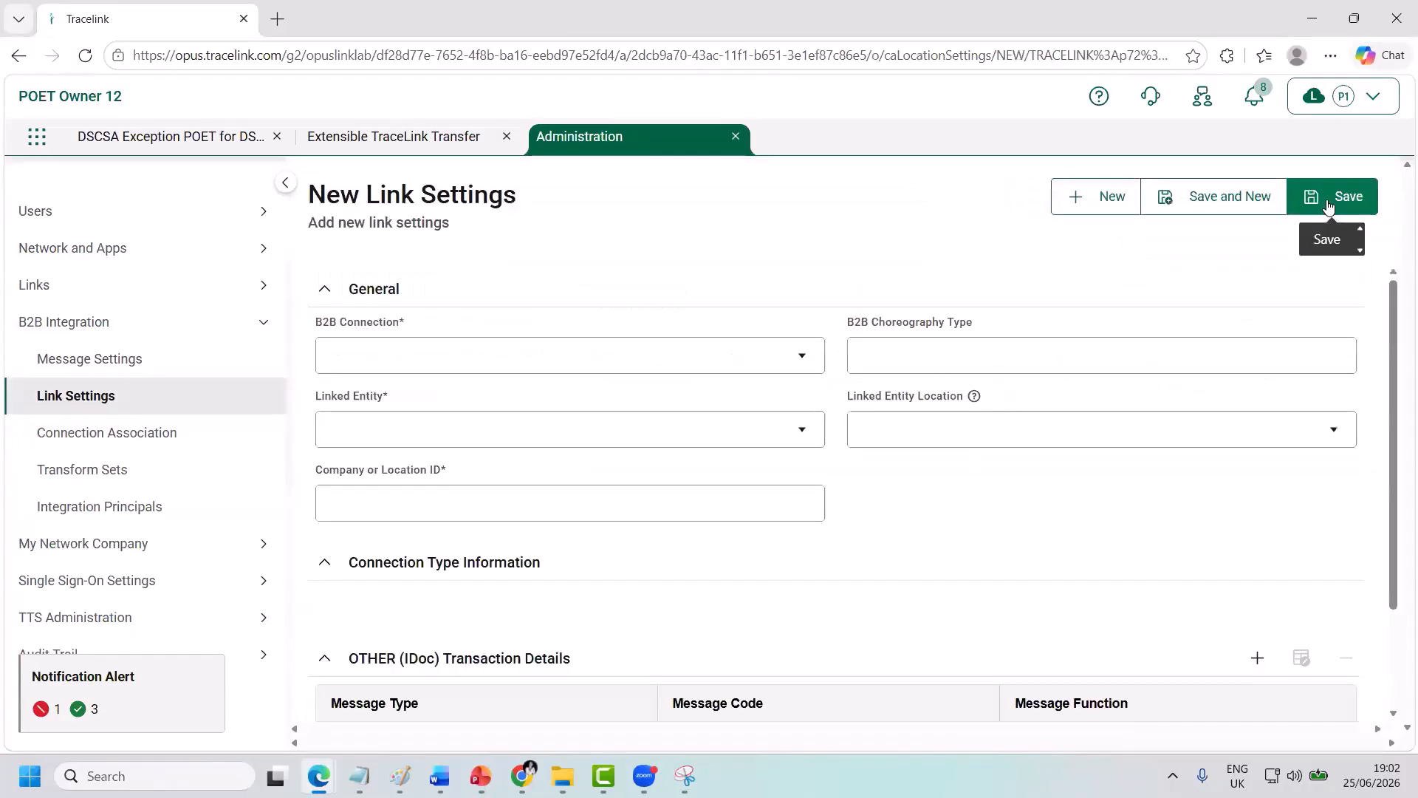
{"action": "left_click", "coordinate": [625, 355]}
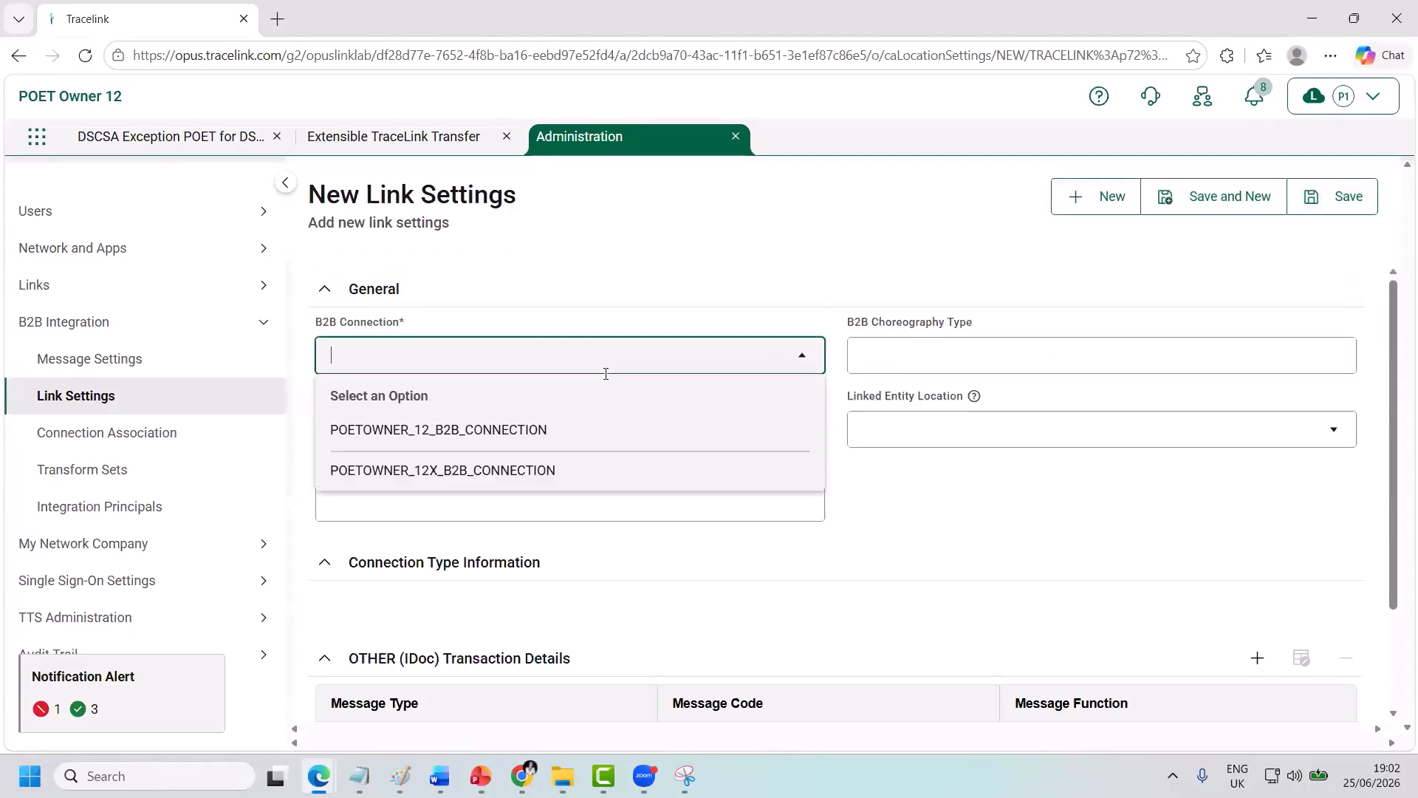
{"action": "left_click", "coordinate": [560, 425]}
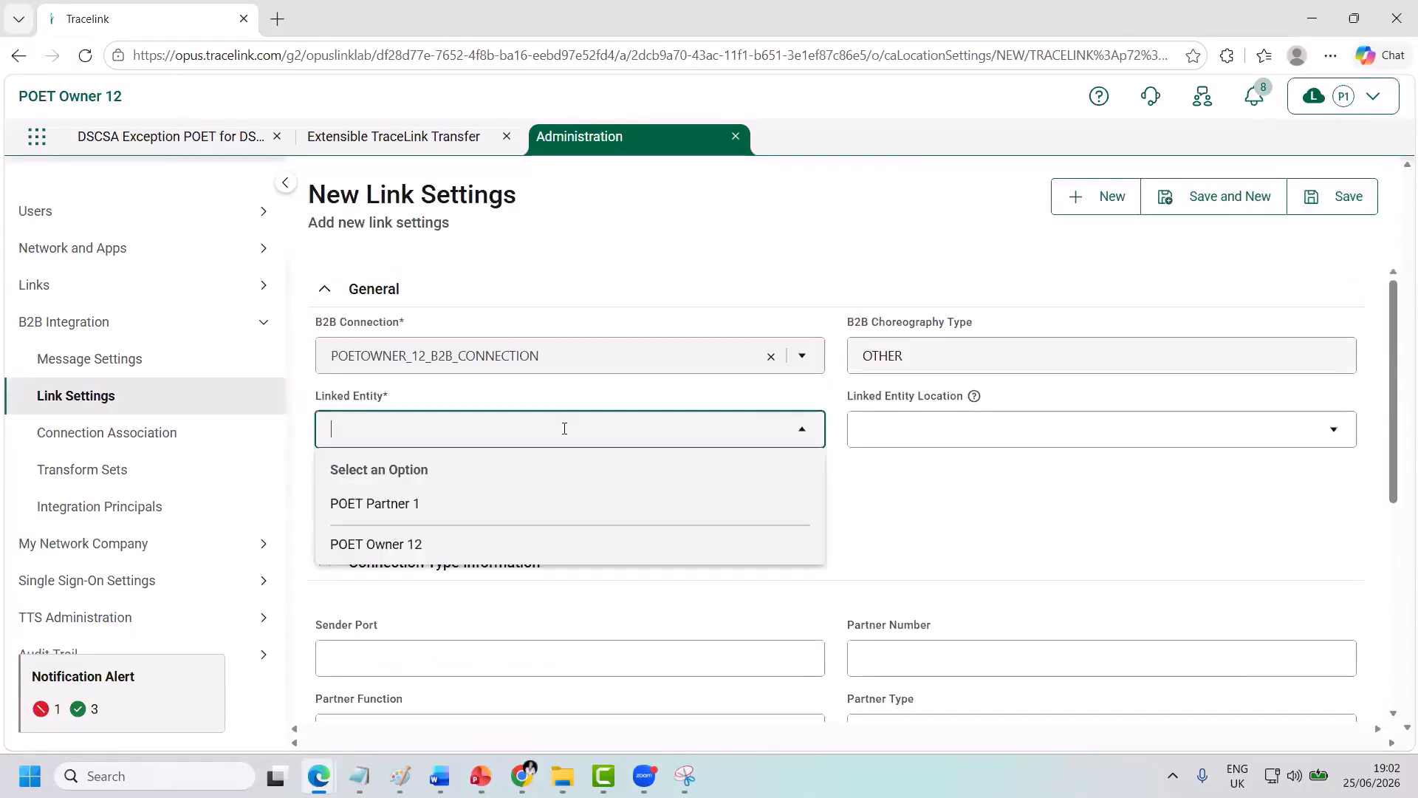
{"action": "left_click", "coordinate": [492, 559]}
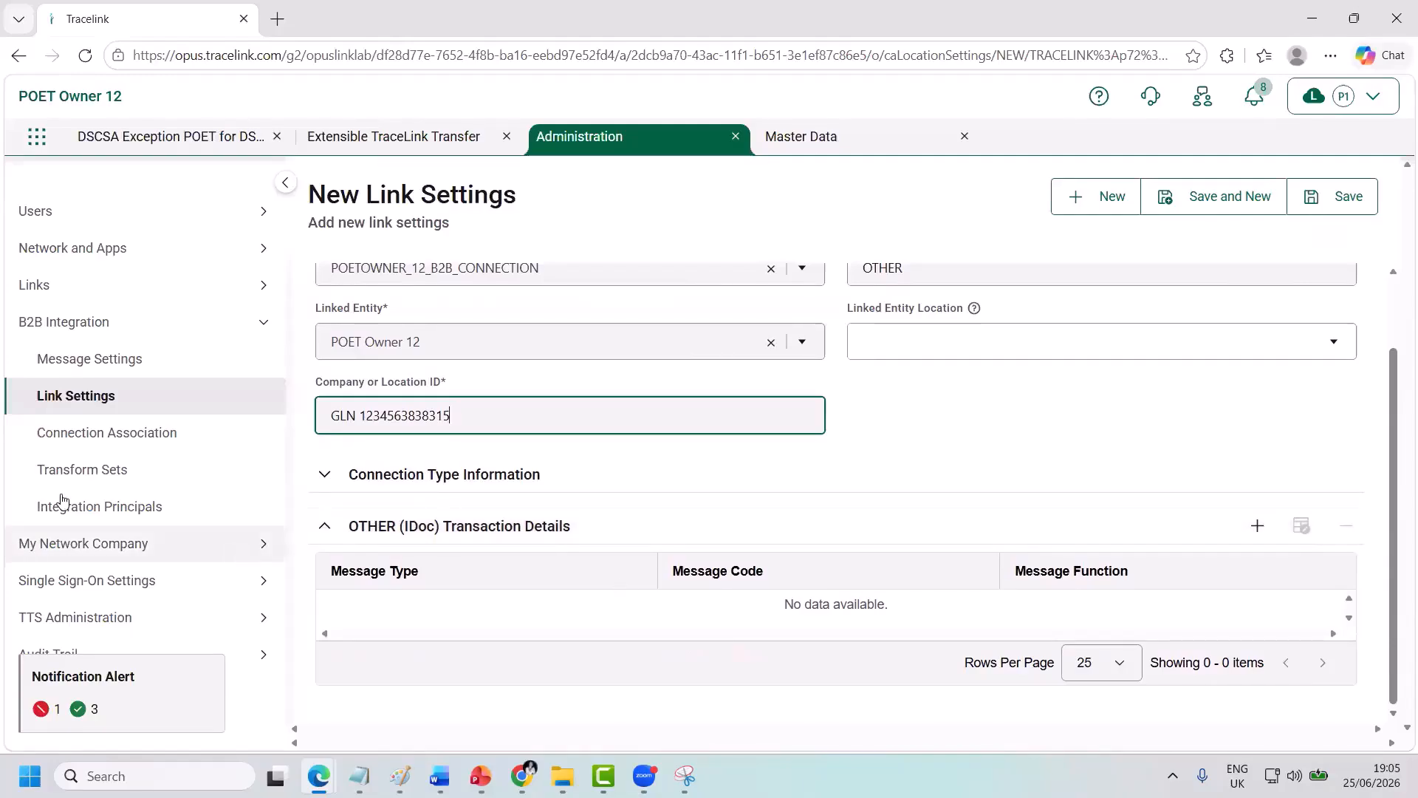
{"action": "left_click", "coordinate": [97, 403]}
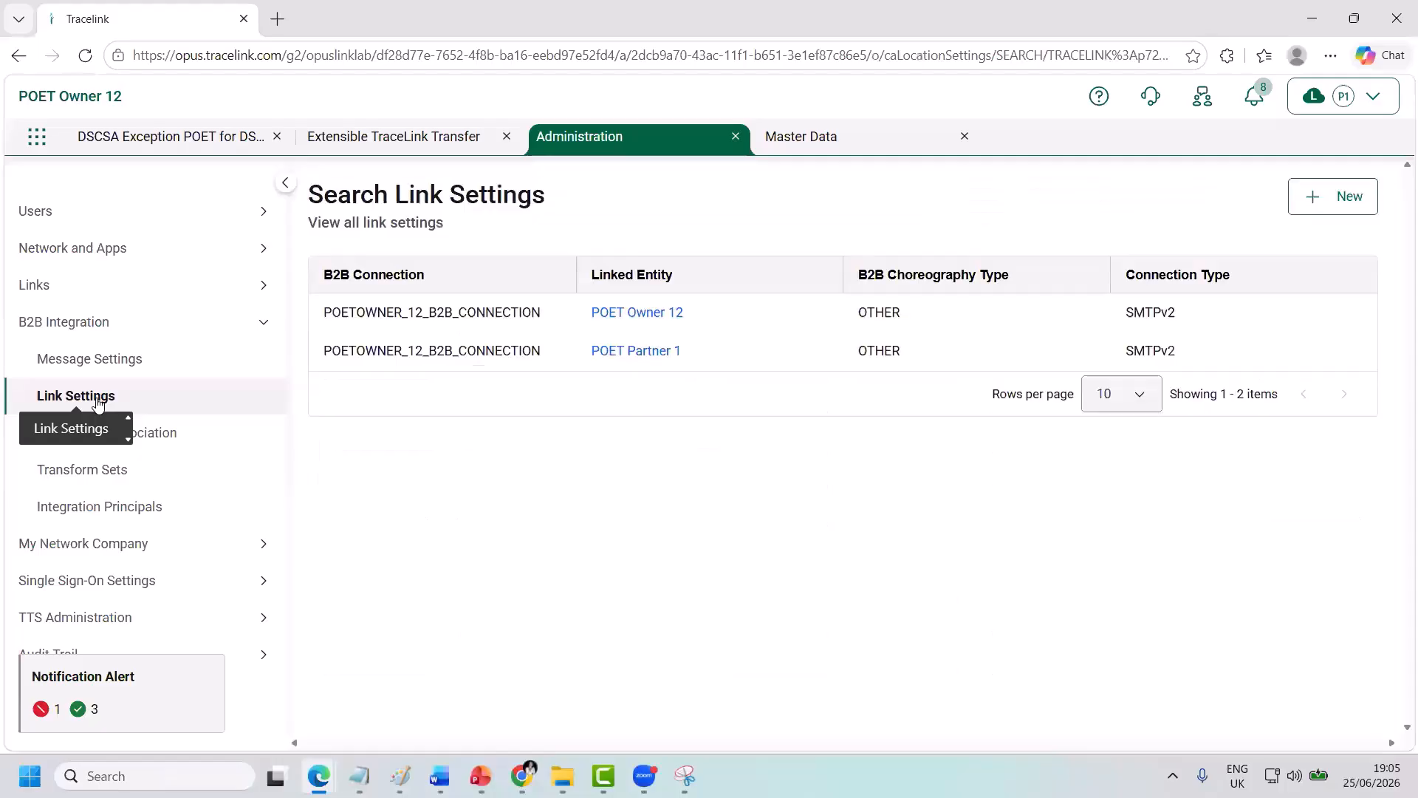
Create link settings for POETOWNER_12_B2B_CONNECTION linked to POET Partner 1, pasting the partner's GLN as location ID.
{"action": "left_click", "coordinate": [1330, 212]}
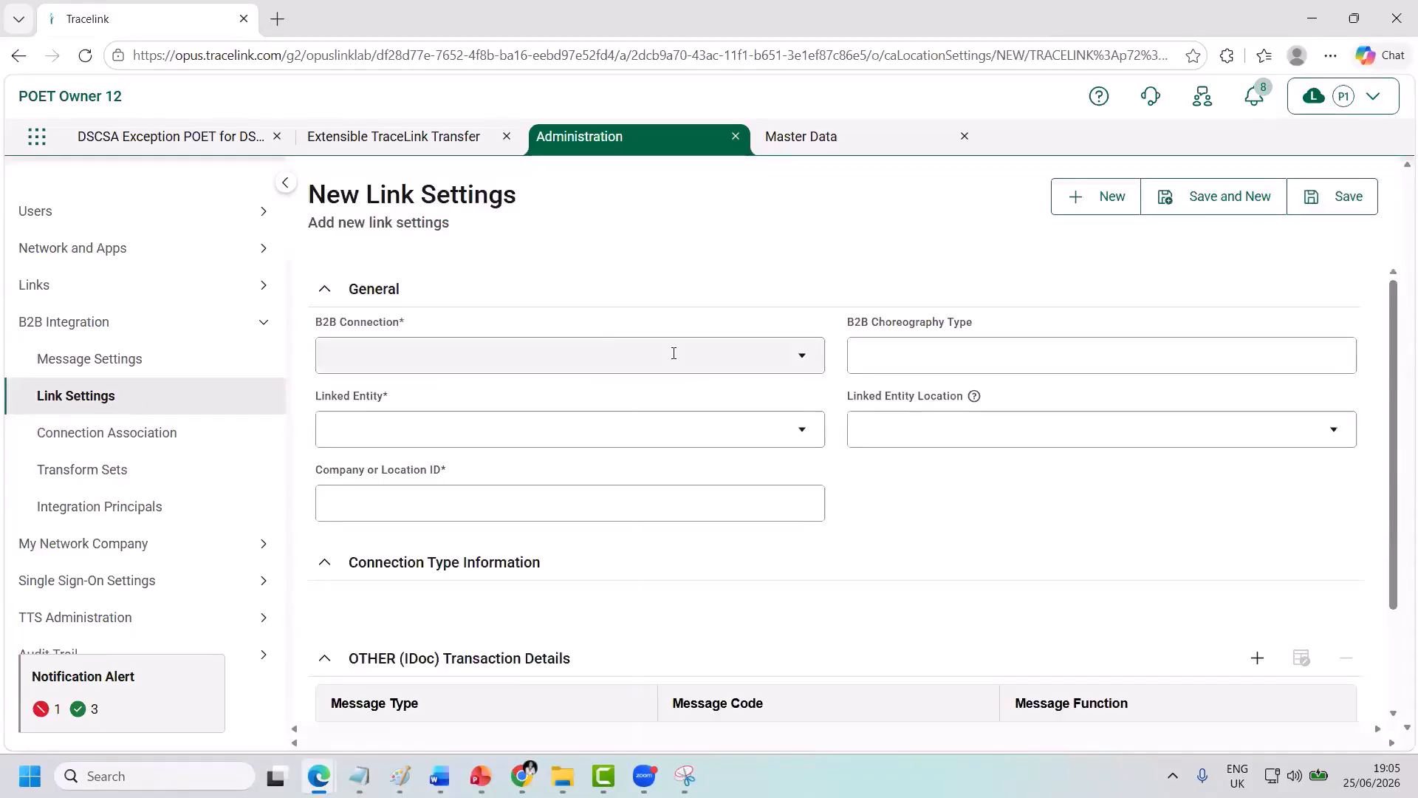
{"action": "left_click", "coordinate": [674, 353]}
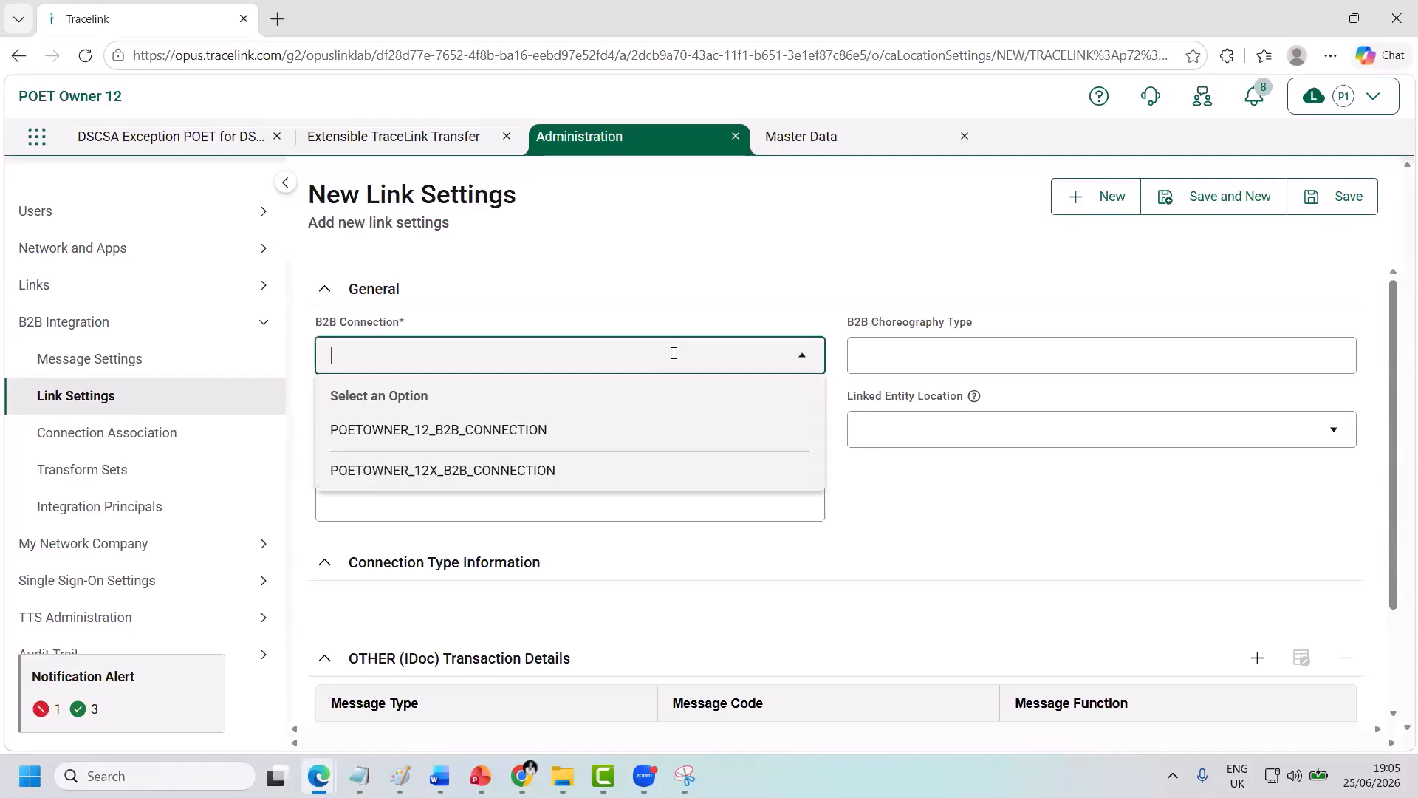
{"action": "left_click", "coordinate": [575, 434]}
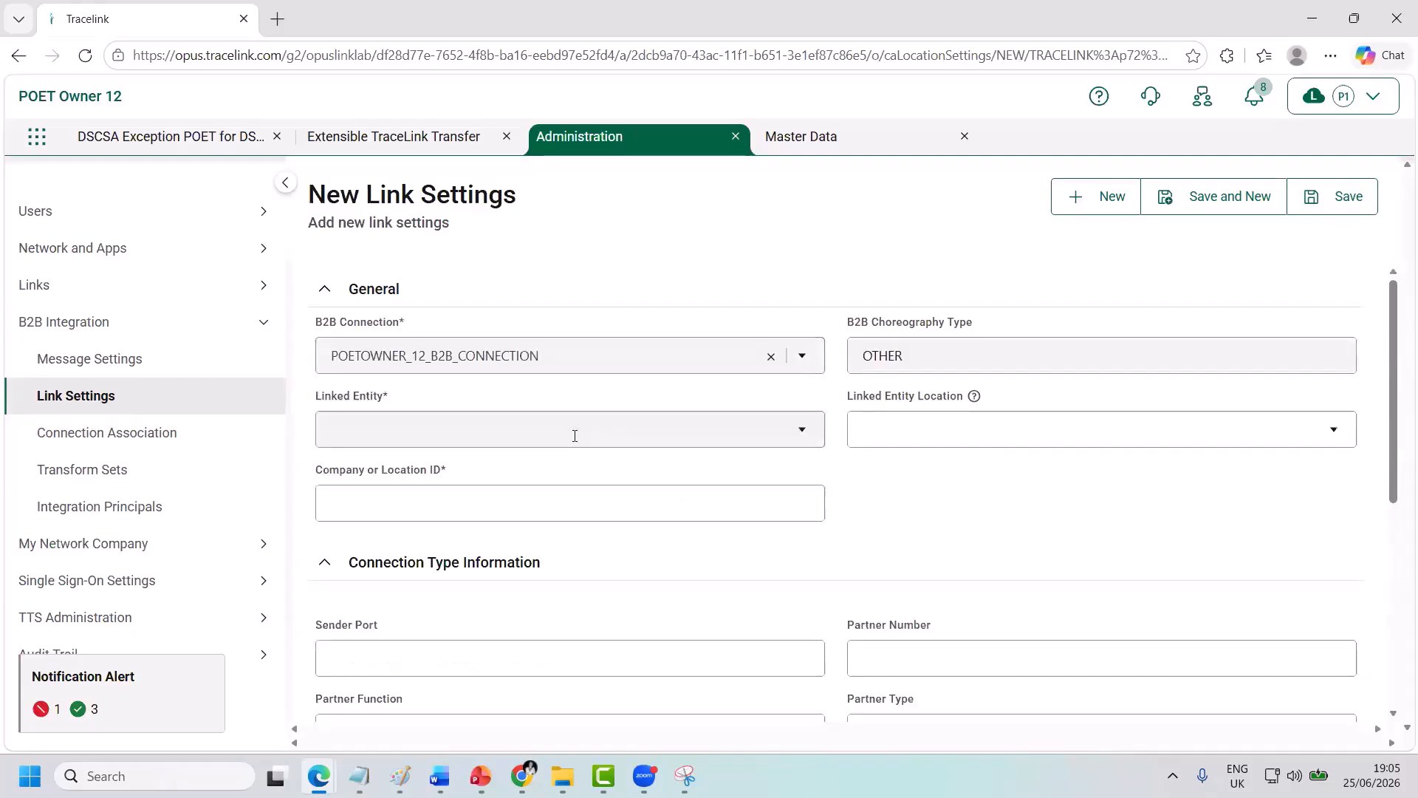
{"action": "left_click", "coordinate": [556, 430]}
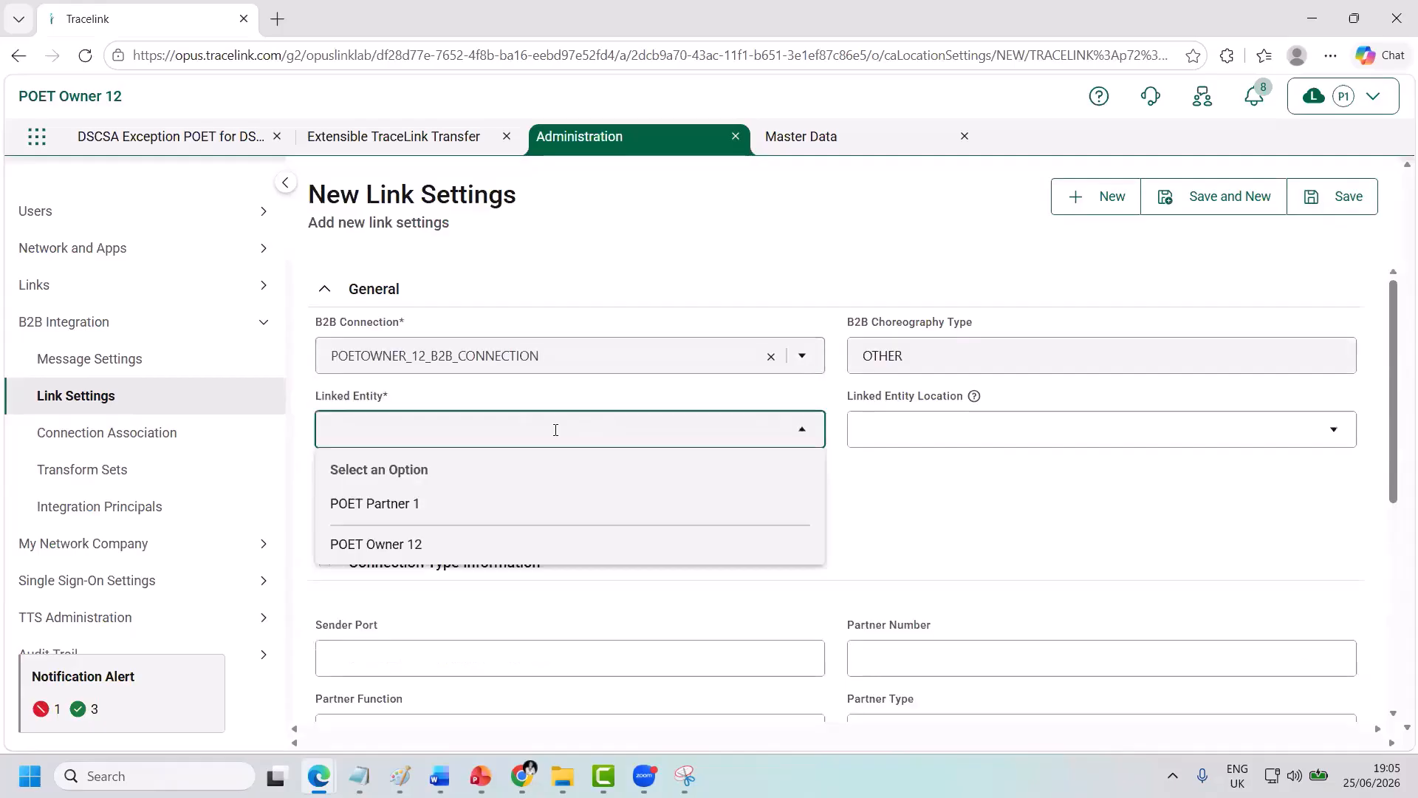
{"action": "left_click", "coordinate": [510, 508]}
{"action": "left_click", "coordinate": [515, 505]}
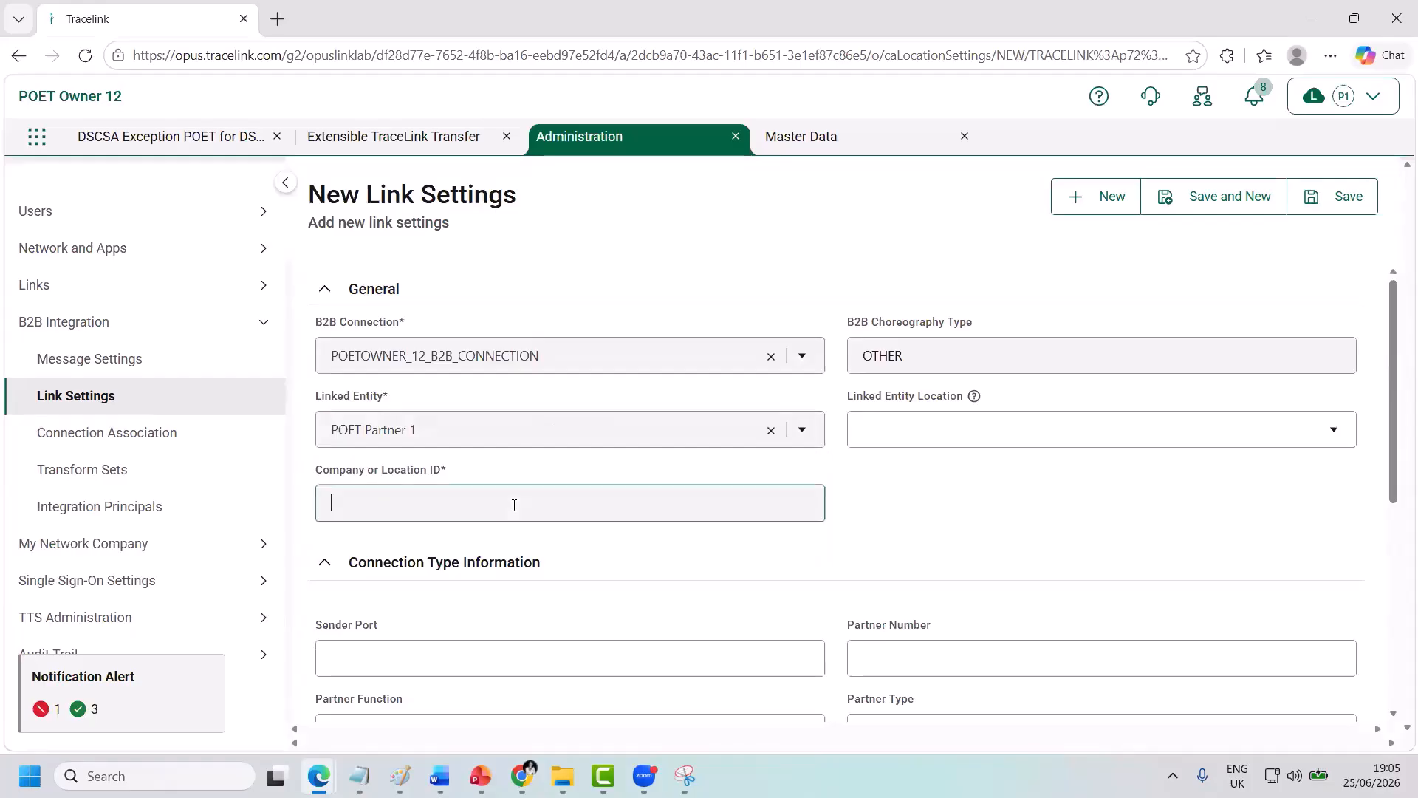
{"action": "key", "text": "ctrl+v"}
{"action": "scroll", "coordinate": [887, 369], "scroll_direction": "down", "scroll_amount": 2}
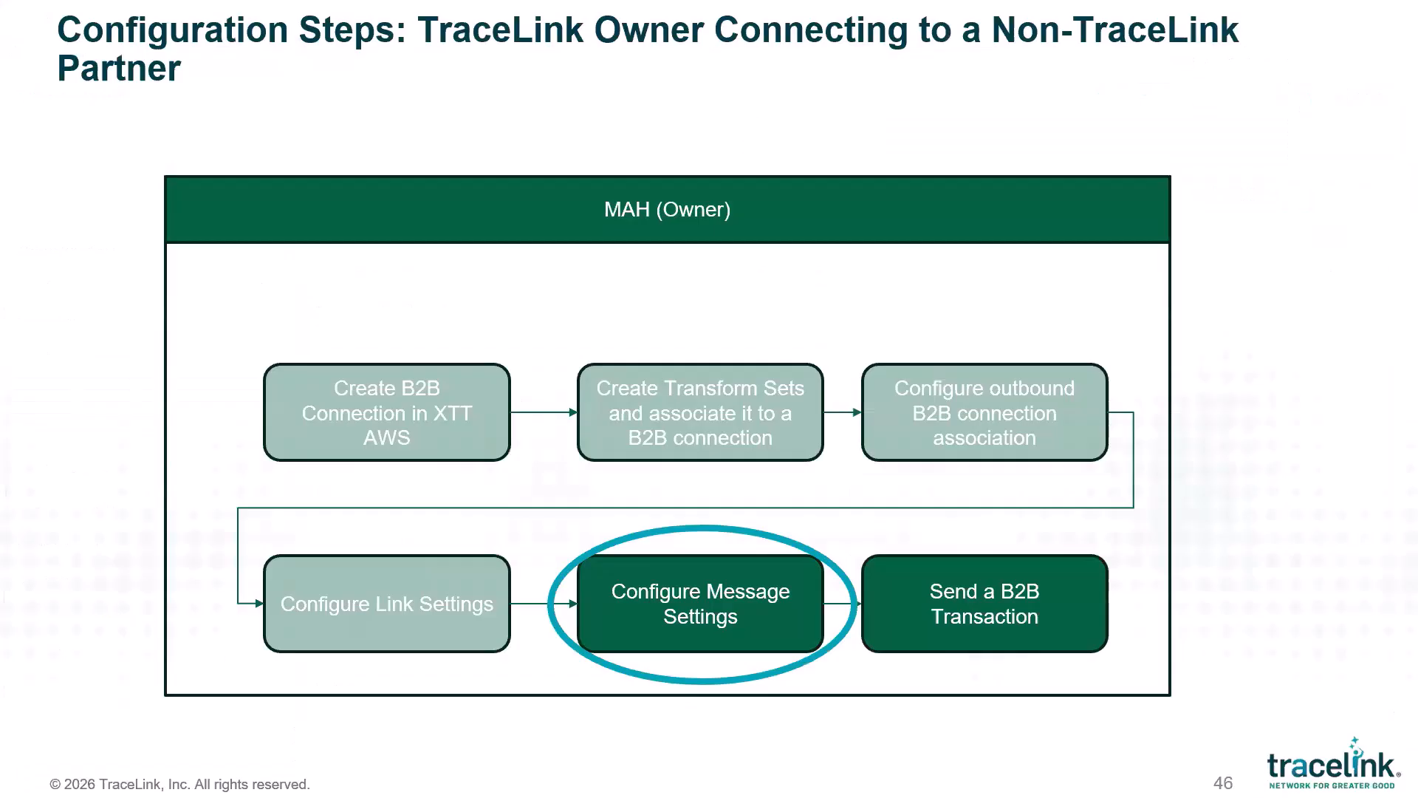
Advance the slideshow from slide 46 through the outbound message settings slide to the demo slide 48.
{"action": "key", "text": "Right"}
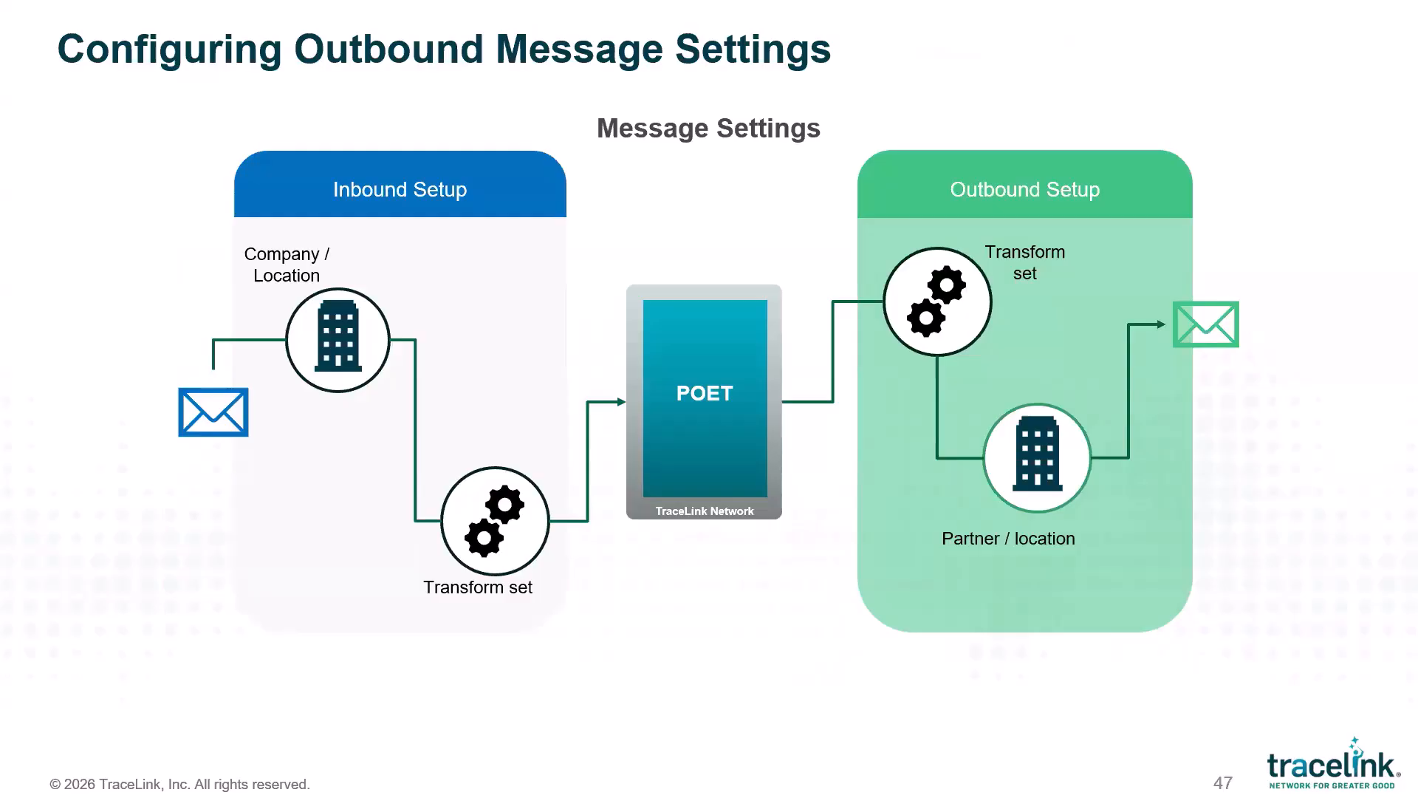
{"action": "key", "text": "Right"}
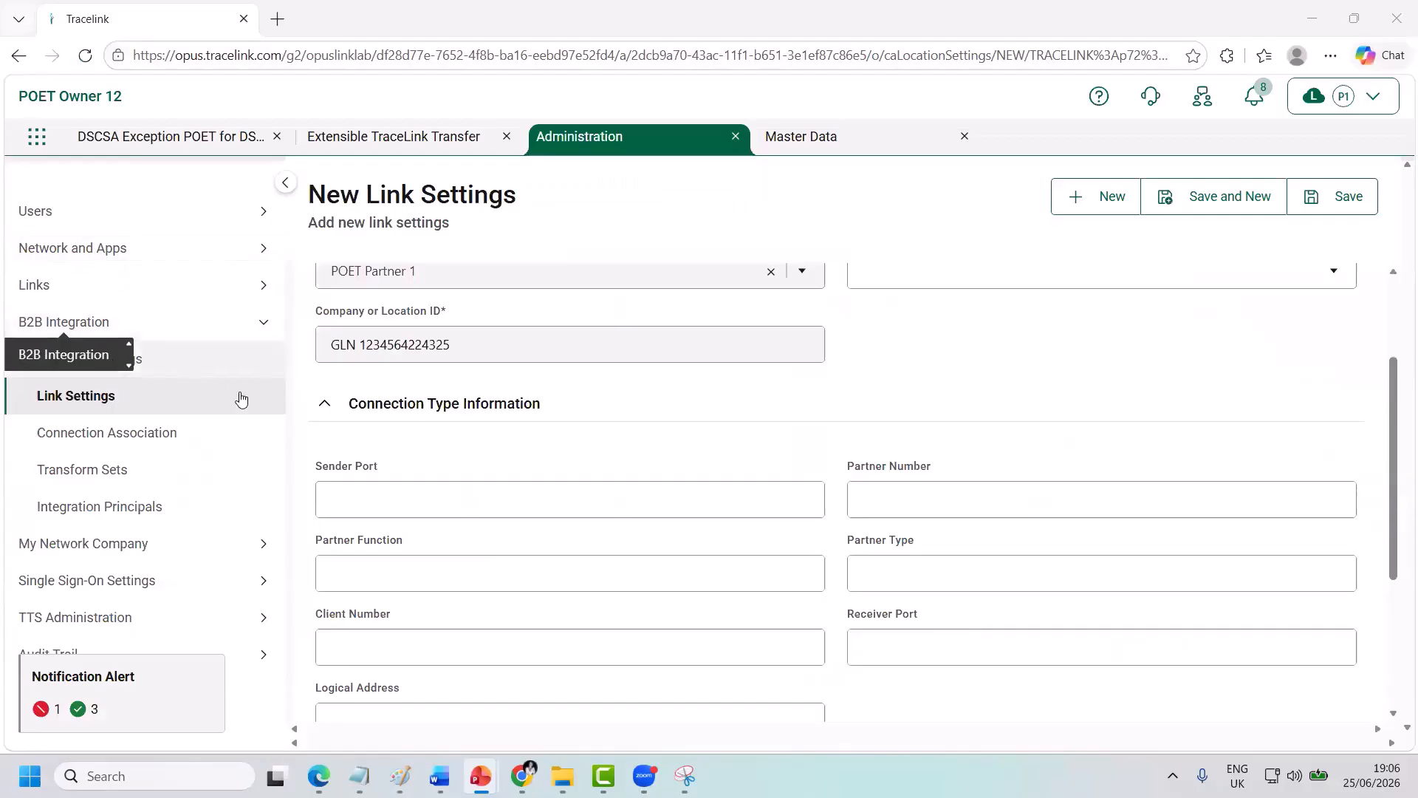
Start new message settings for the Process Orchestration for Empowered Teams application with company POET Owner 12.
{"action": "left_click", "coordinate": [143, 367]}
{"action": "left_click", "coordinate": [965, 203]}
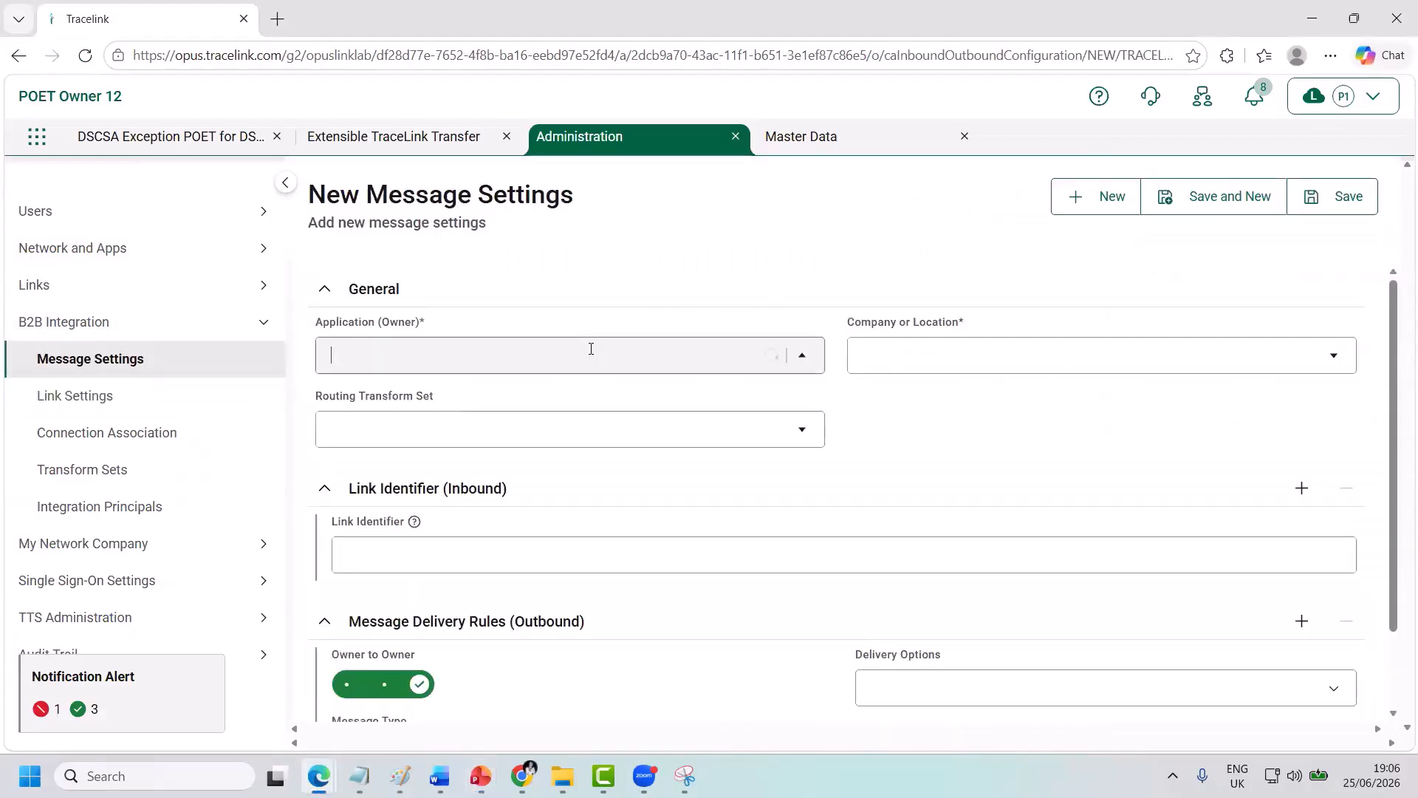
{"action": "left_click", "coordinate": [589, 353]}
{"action": "scroll", "coordinate": [563, 523], "scroll_direction": "down", "scroll_amount": 2}
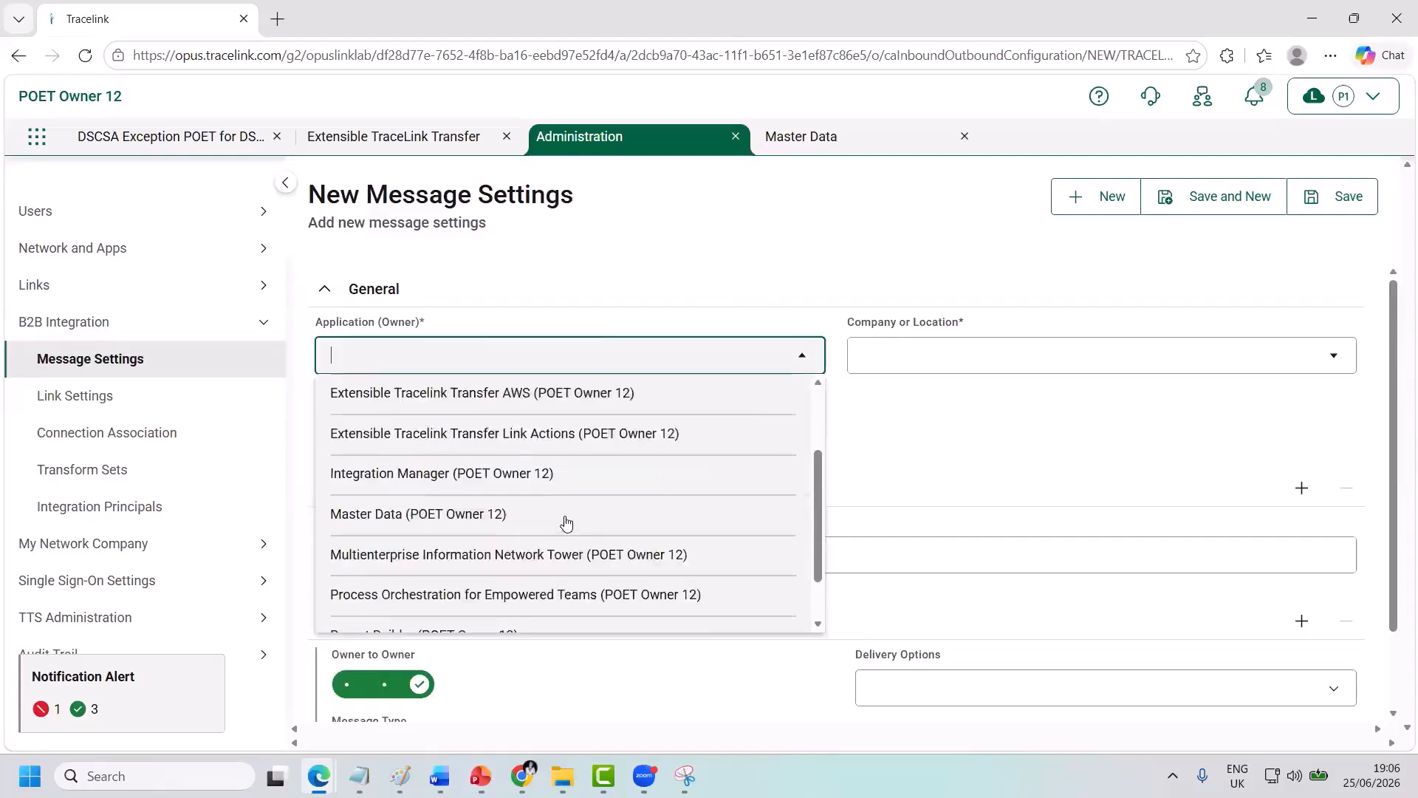
{"action": "scroll", "coordinate": [566, 523], "scroll_direction": "down", "scroll_amount": 1}
{"action": "left_click", "coordinate": [535, 531]}
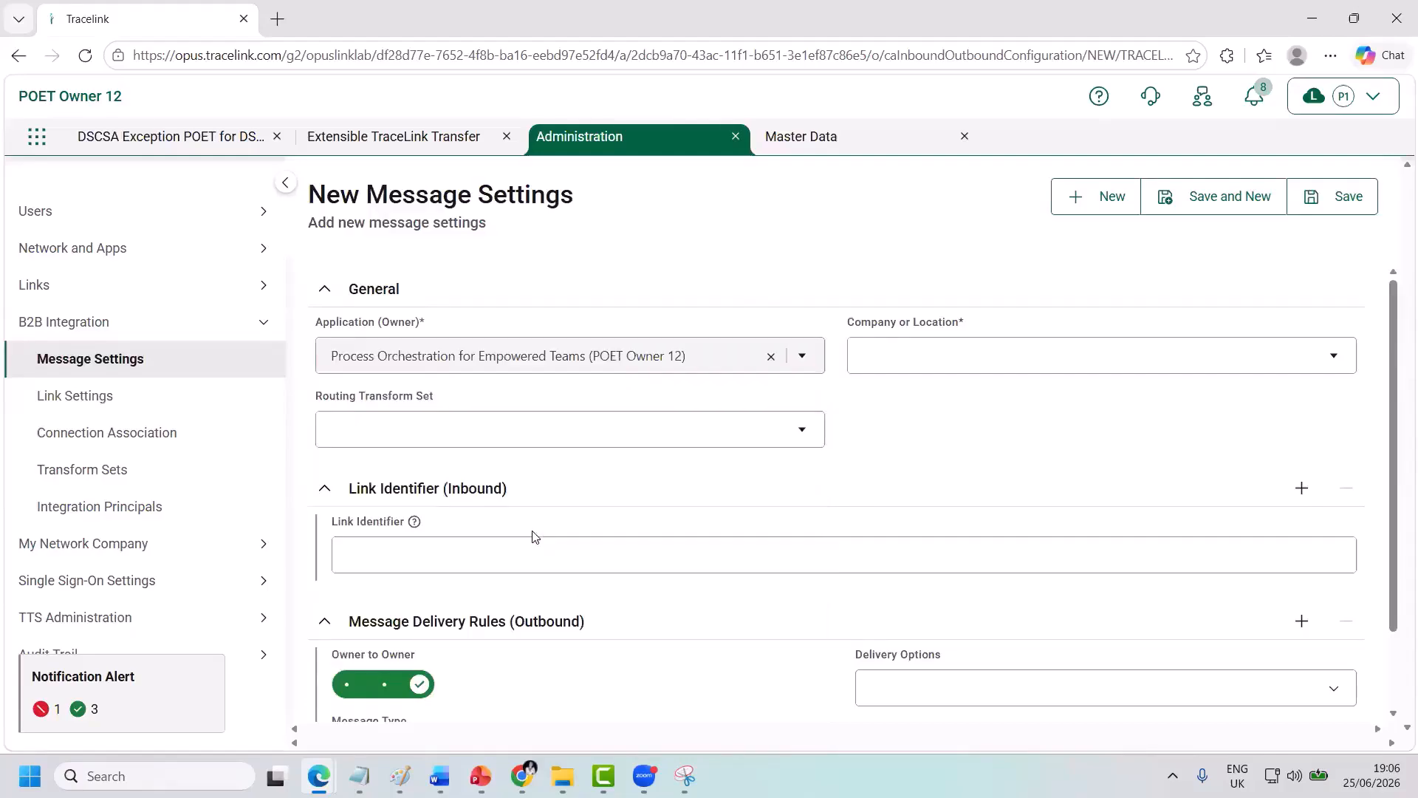
{"action": "left_click", "coordinate": [911, 357]}
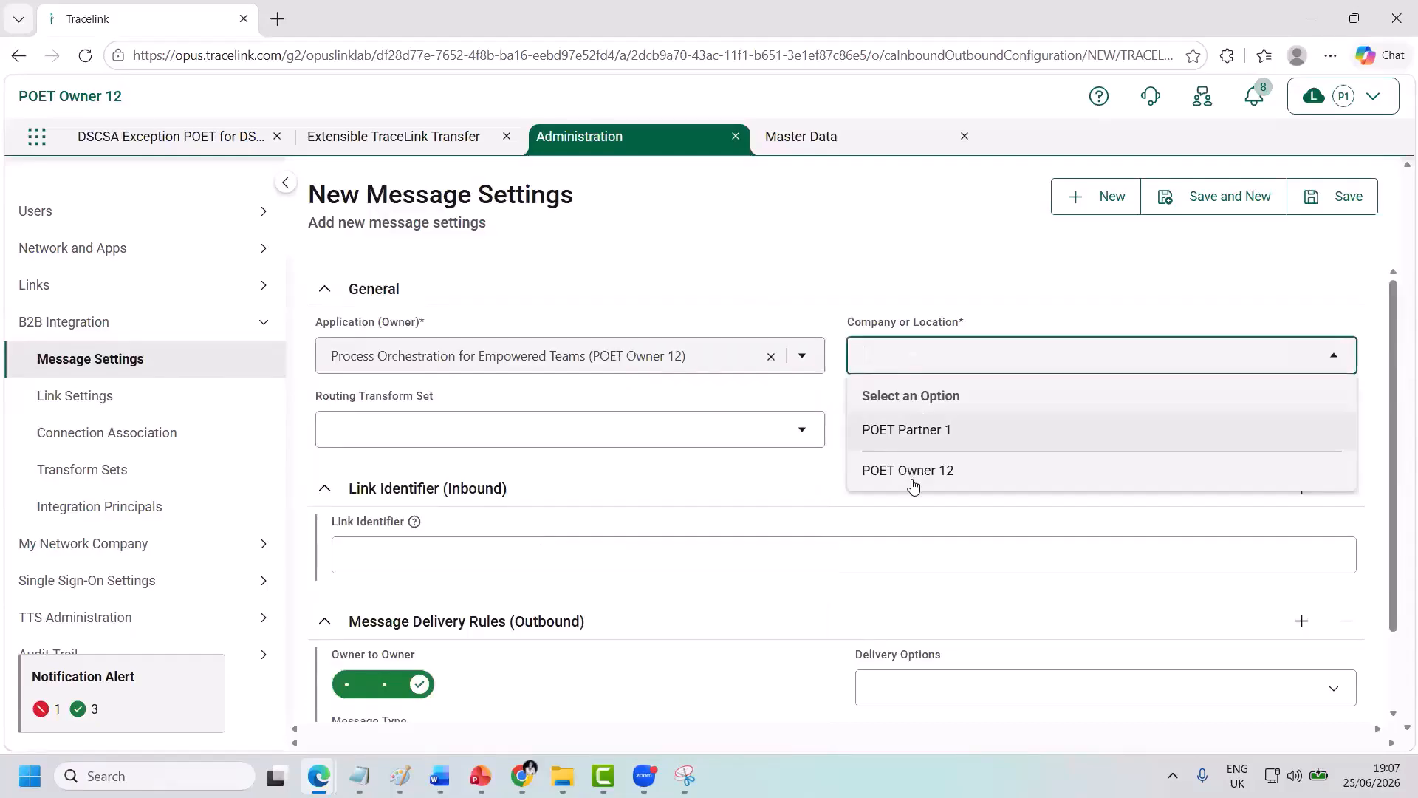
{"action": "left_click", "coordinate": [914, 480]}
Set the first outbound rule to Transform And Deliver for POET_COMPLIANCE_EXCEPTION_ADVISEMENT messages.
{"action": "scroll", "coordinate": [645, 545], "scroll_direction": "down", "scroll_amount": 2}
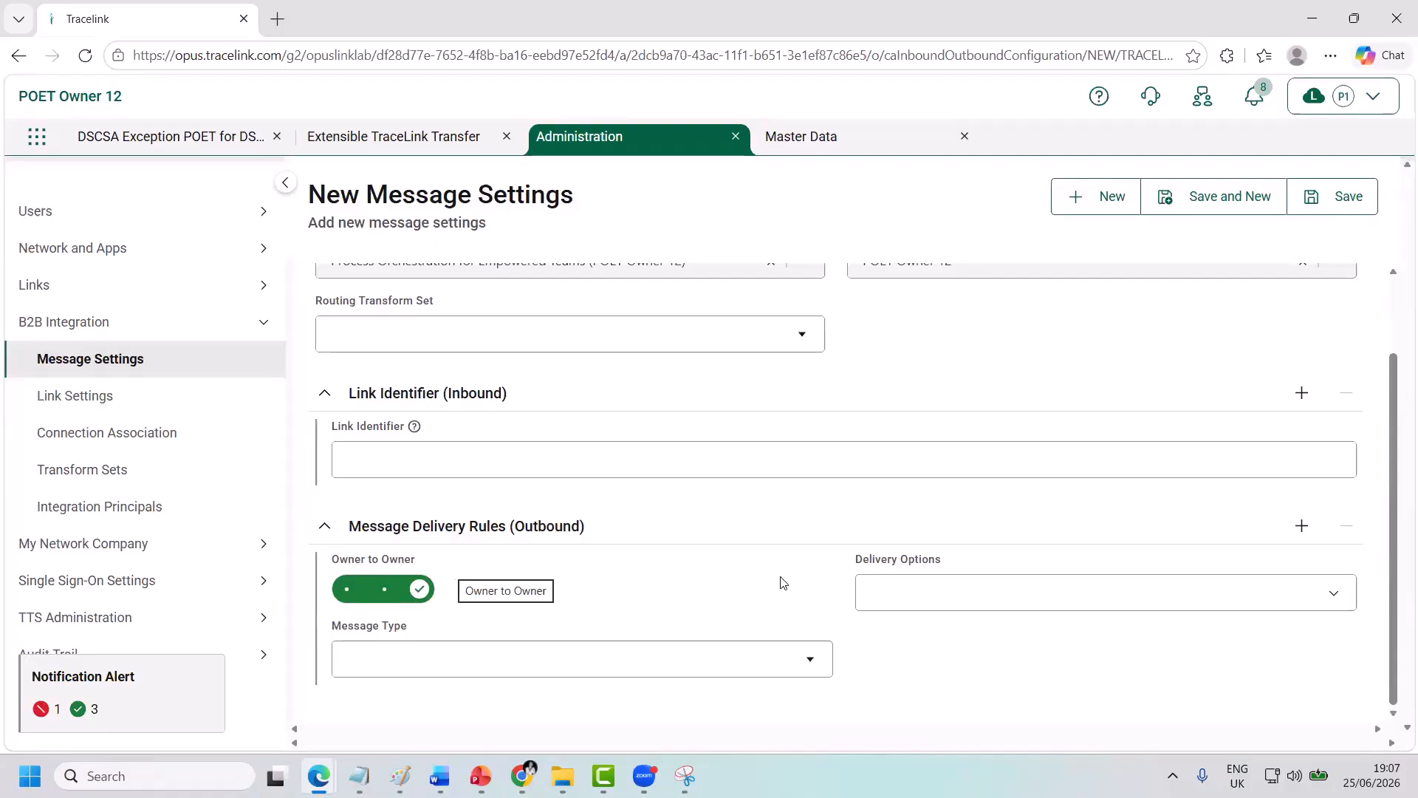
{"action": "left_click", "coordinate": [893, 597]}
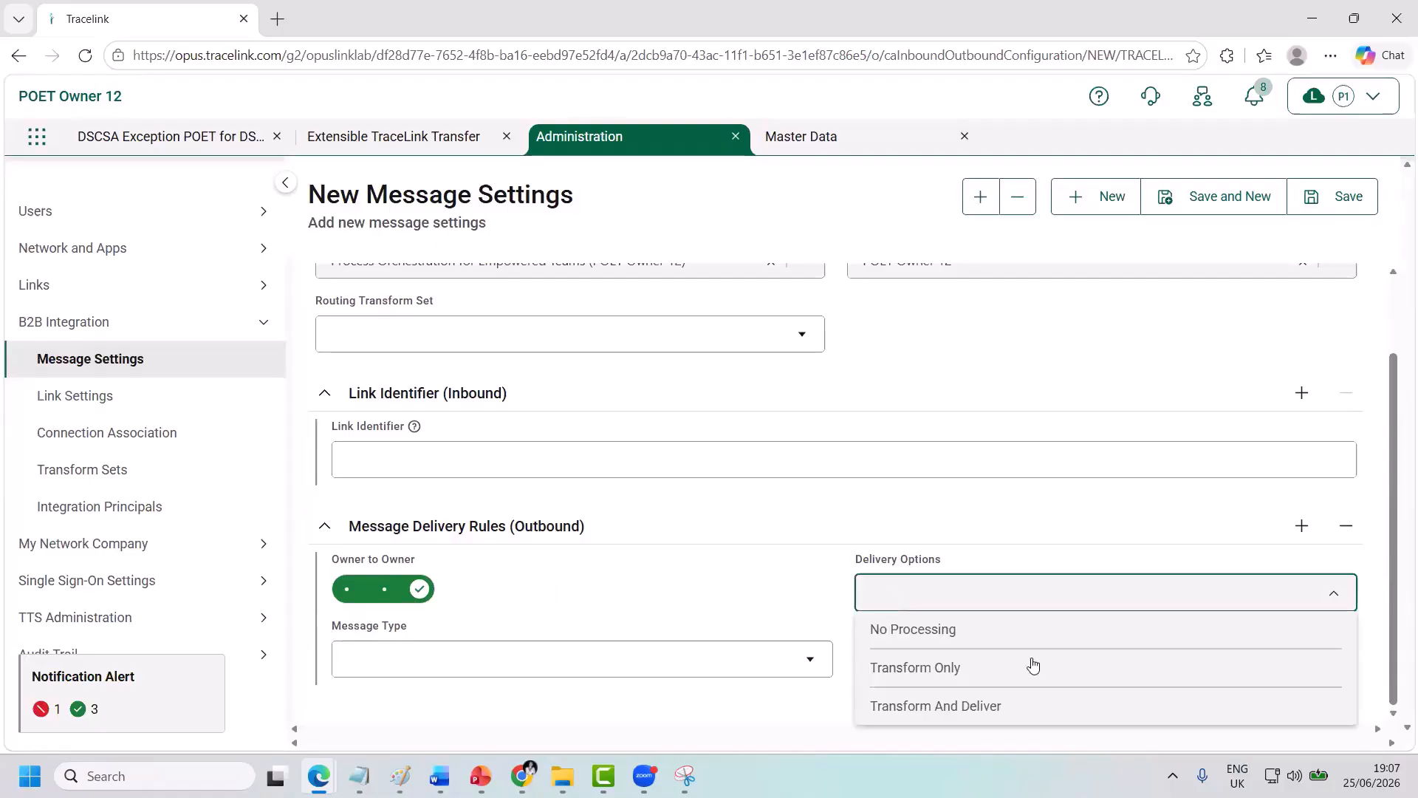
{"action": "left_click", "coordinate": [1235, 711]}
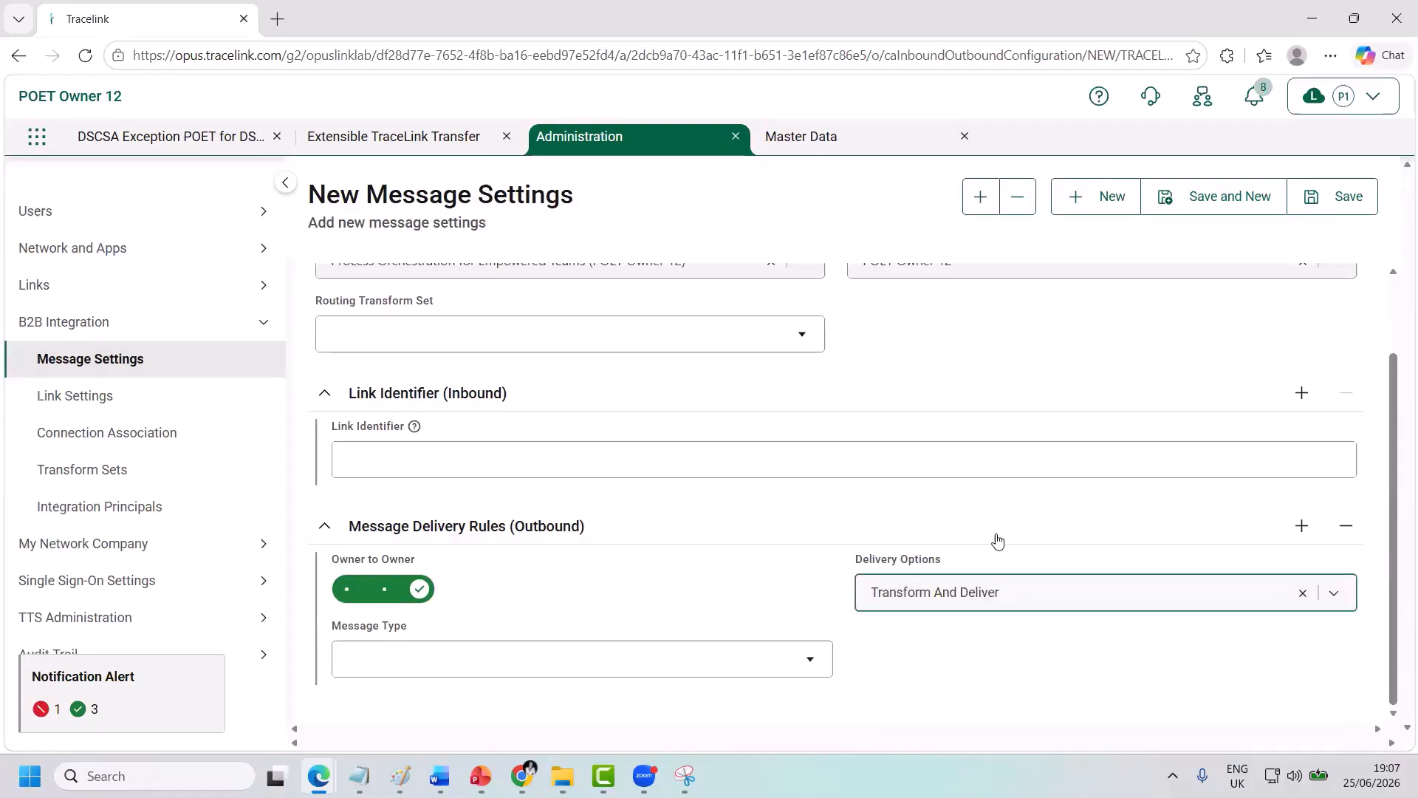
{"action": "scroll", "coordinate": [998, 540], "scroll_direction": "down", "scroll_amount": 1}
{"action": "left_click", "coordinate": [372, 660]}
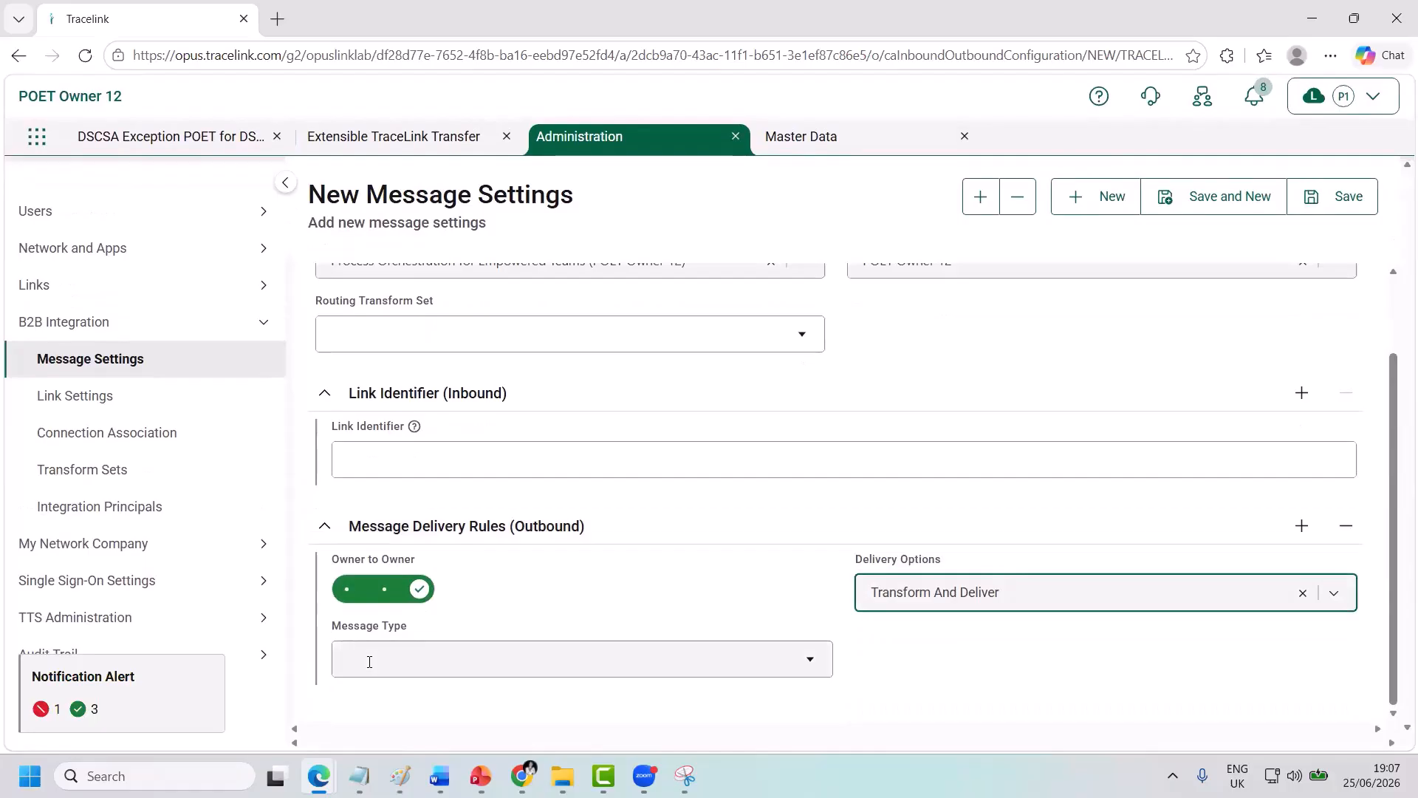
{"action": "type", "text": "POET"}
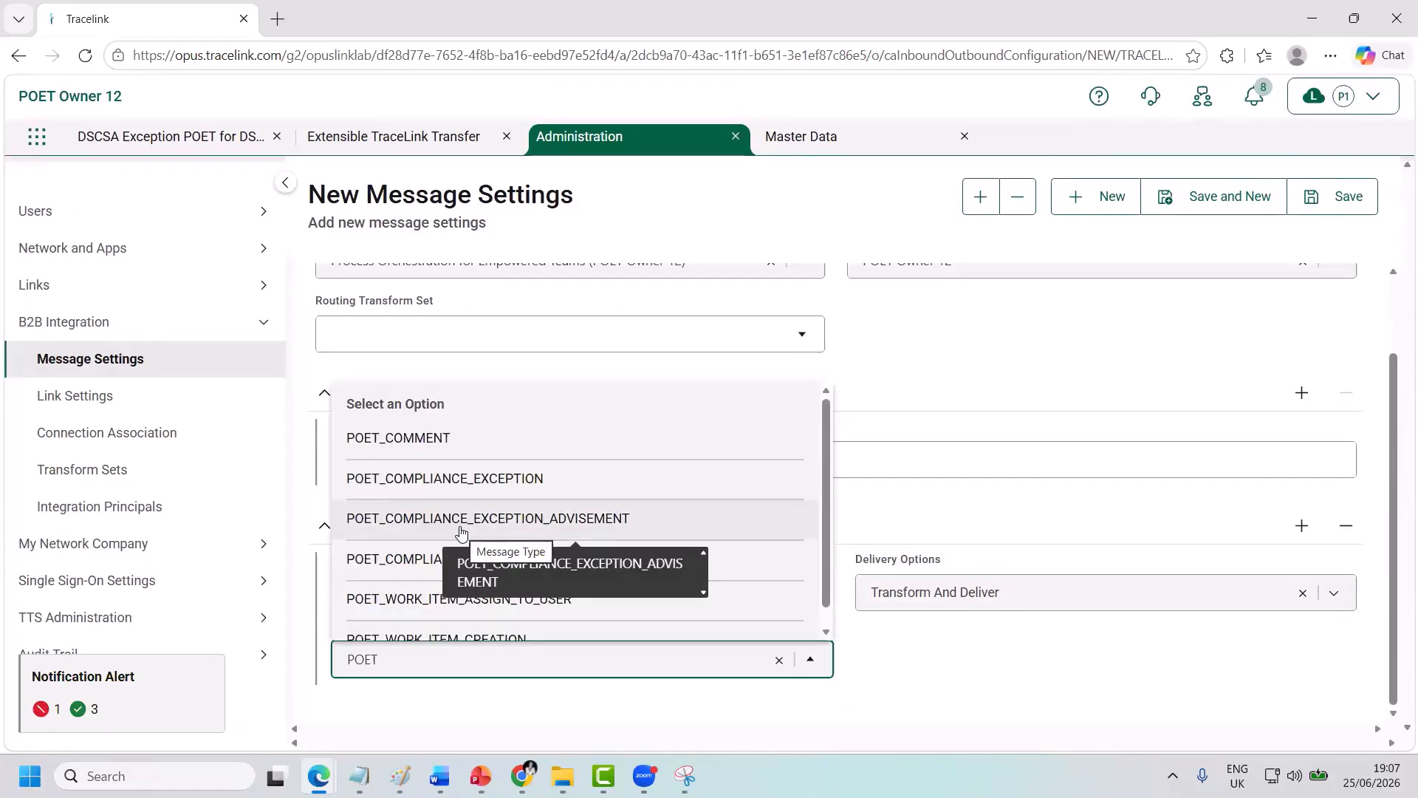
{"action": "left_click", "coordinate": [462, 533]}
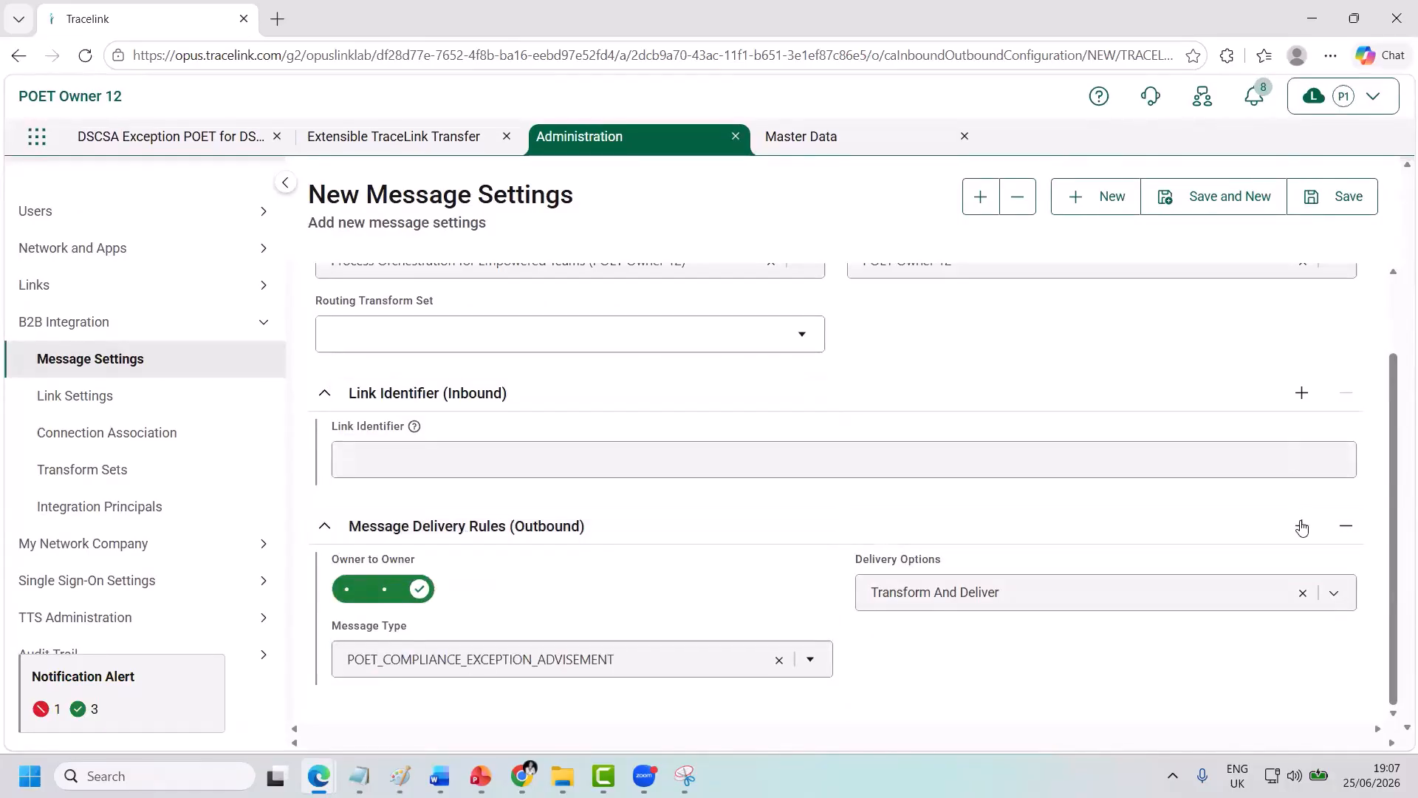
Add a second Transform And Deliver rule for POET_COMPLIANCE_EXCEPTION_ASSIGN_TO_USER and save the settings.
{"action": "left_click", "coordinate": [1301, 529]}
{"action": "scroll", "coordinate": [1115, 501], "scroll_direction": "down", "scroll_amount": 2}
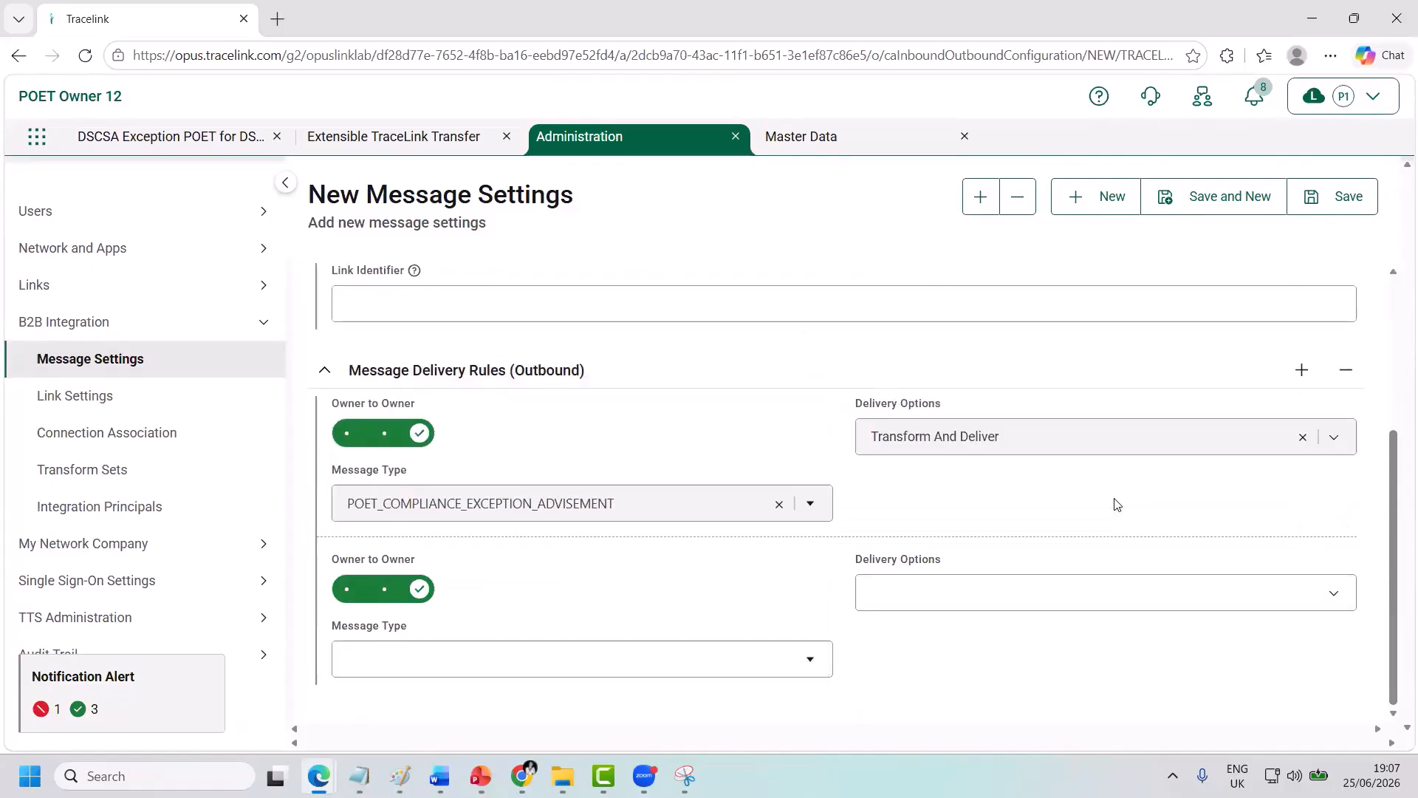
{"action": "left_click", "coordinate": [932, 588]}
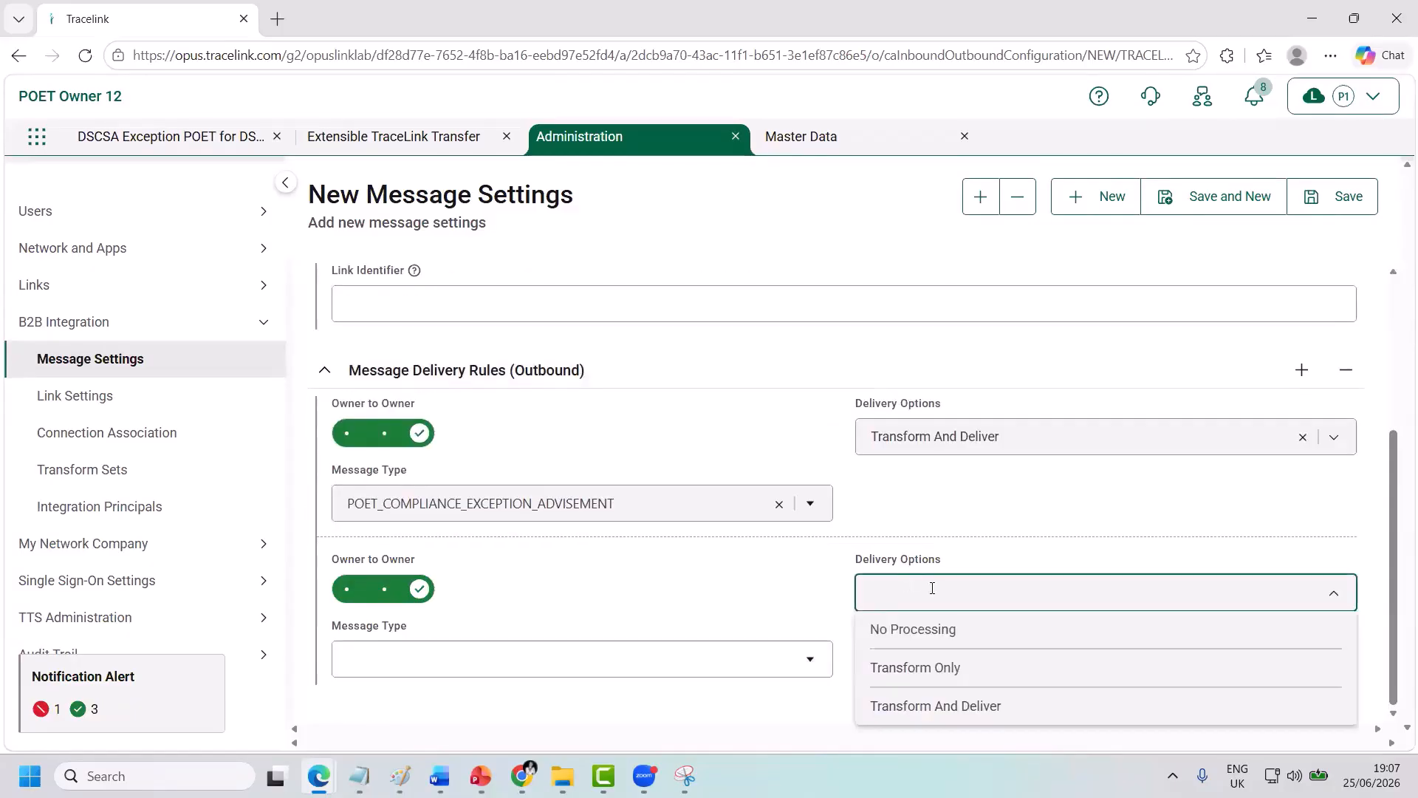
{"action": "left_click", "coordinate": [1140, 707]}
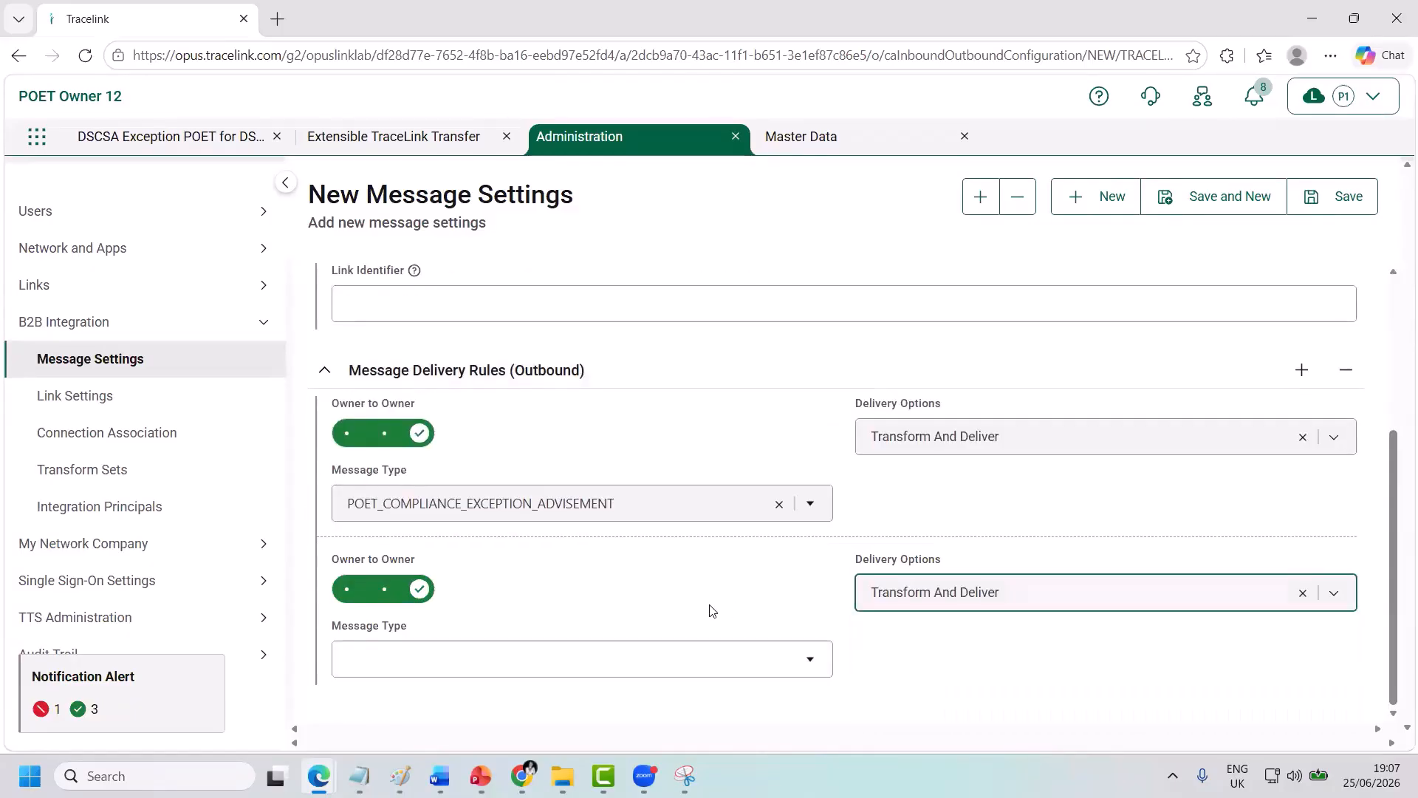
{"action": "left_click", "coordinate": [406, 659]}
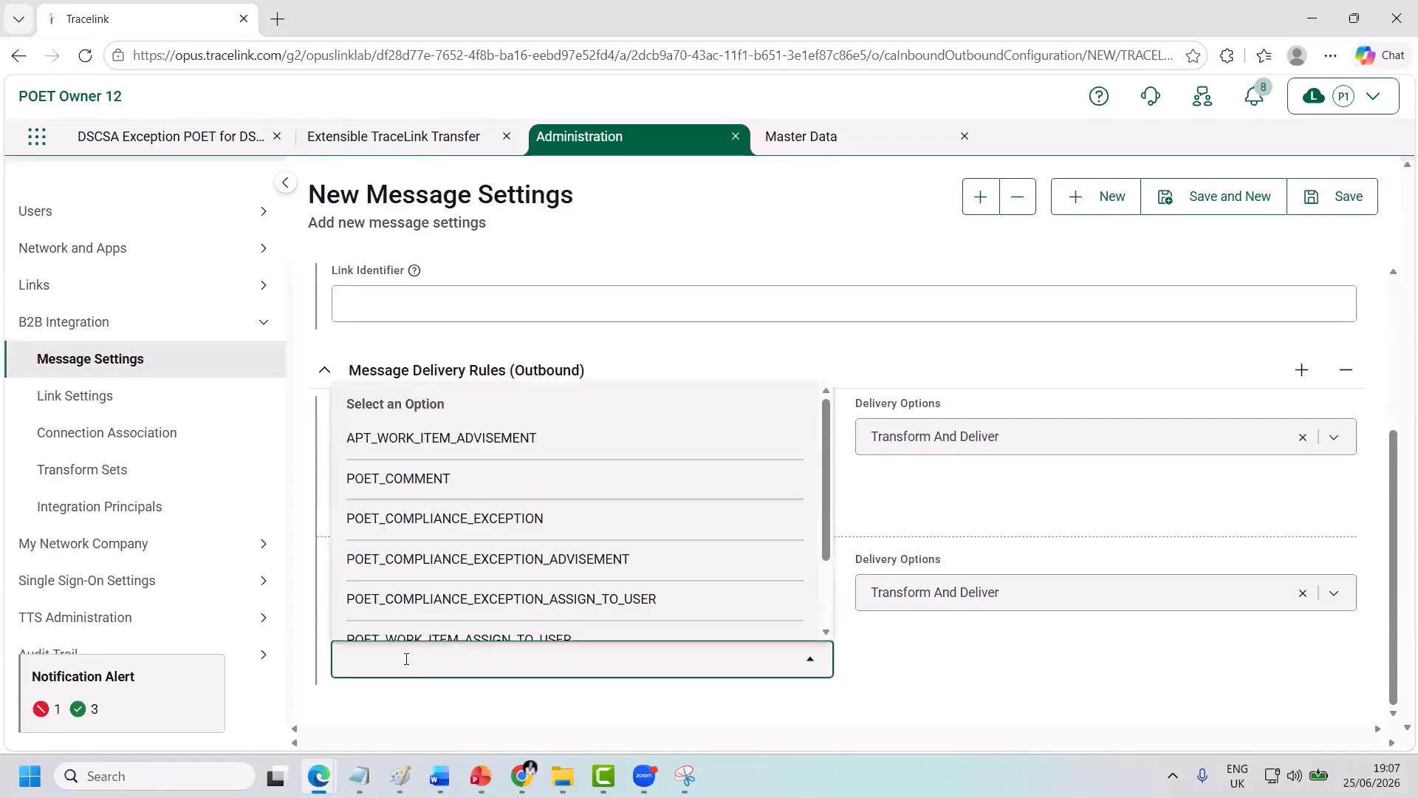
{"action": "left_click", "coordinate": [406, 610]}
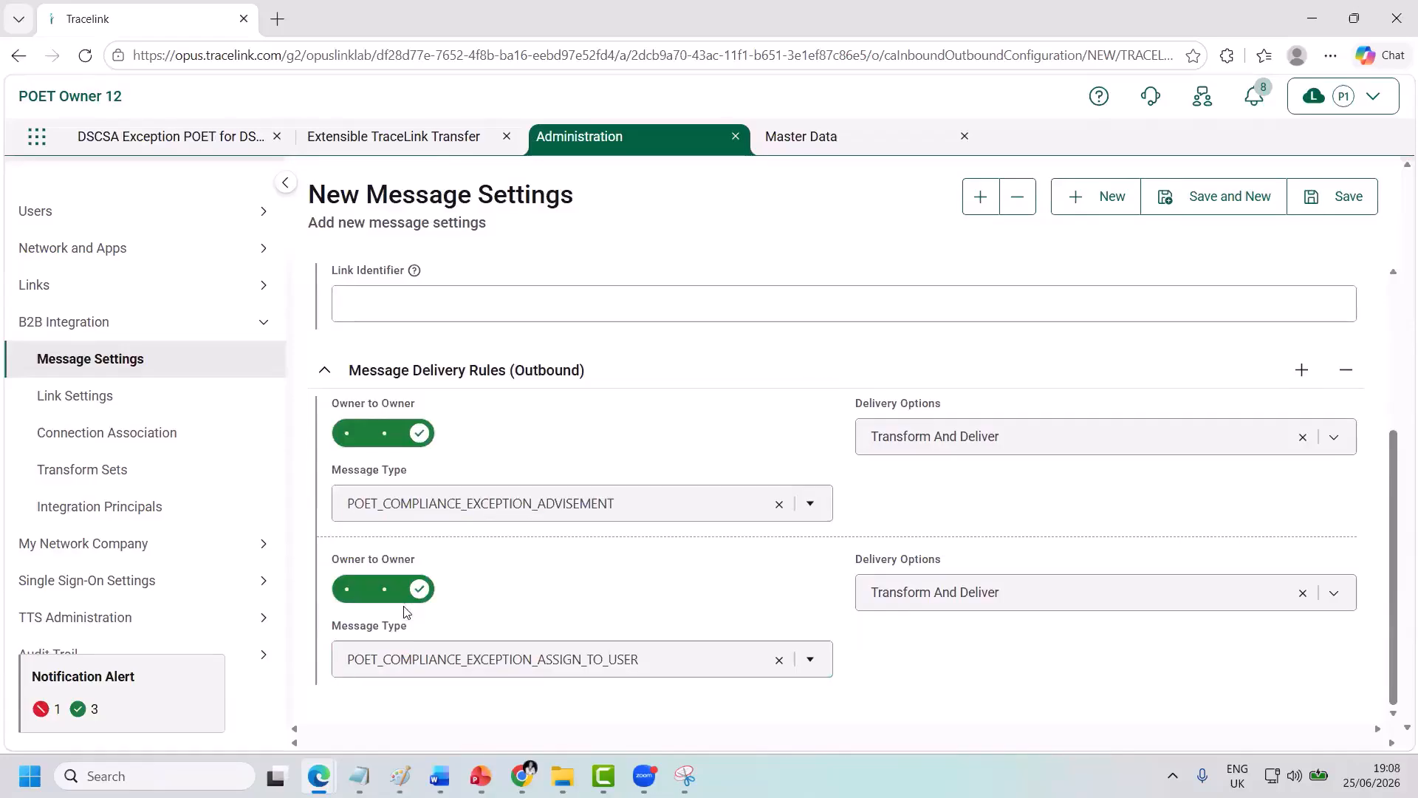
{"action": "left_click", "coordinate": [1322, 213]}
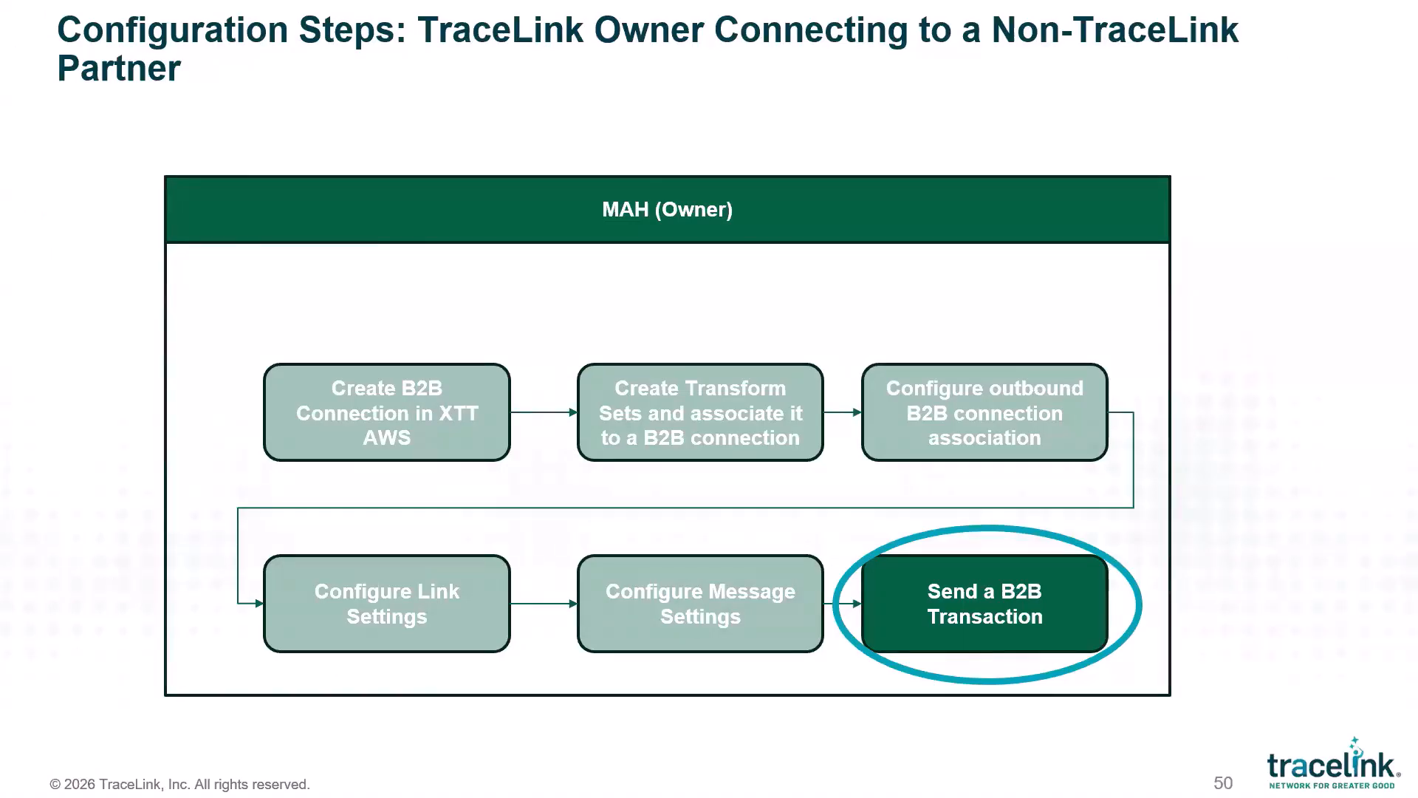
Advance the slideshow past the Configuration Steps slide to the Demo slide.
{"action": "key", "text": "Right"}
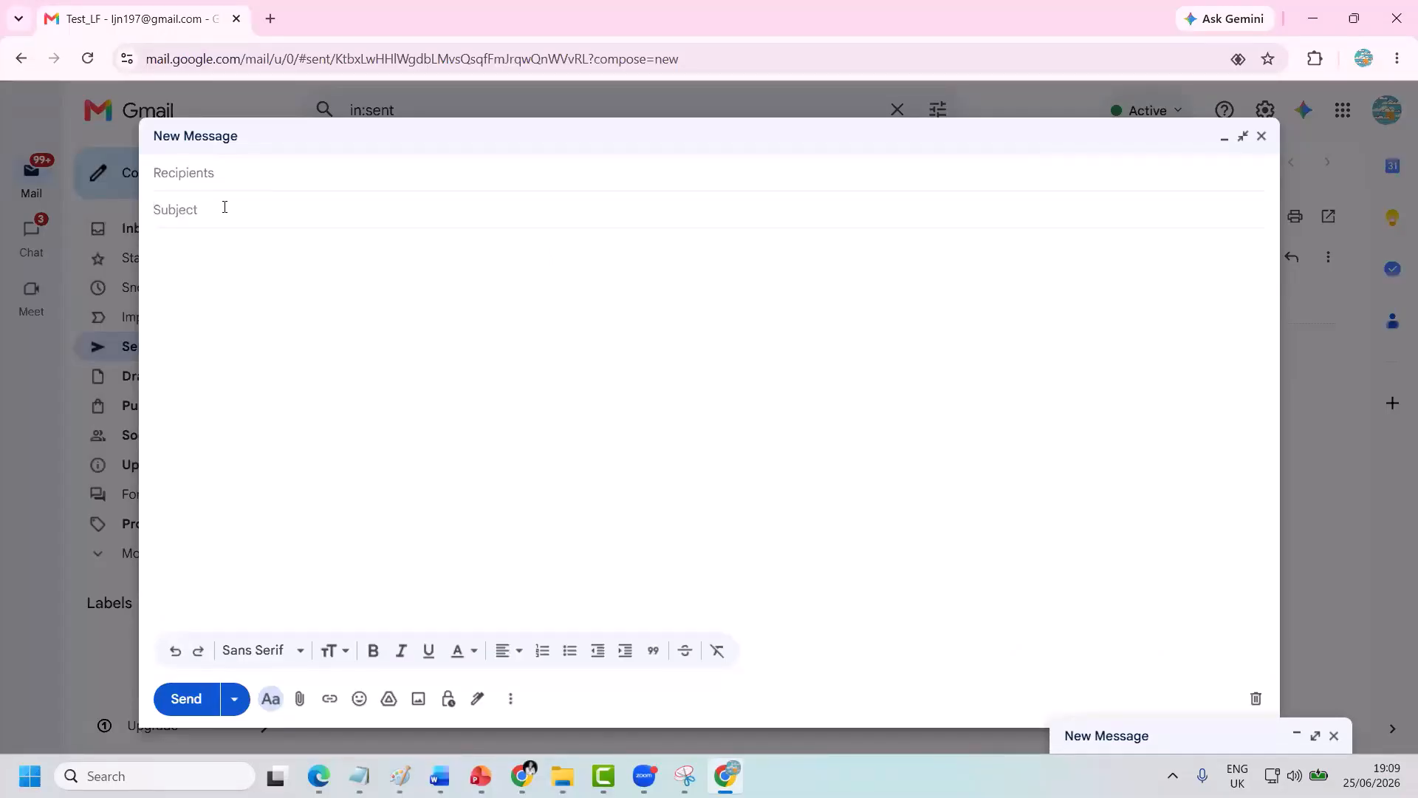
Give the new email the subject 'Product, No Data' and paste the test recipient's address into To.
{"action": "type", "text": "Product, No Data"}
{"action": "right_click", "coordinate": [215, 178]}
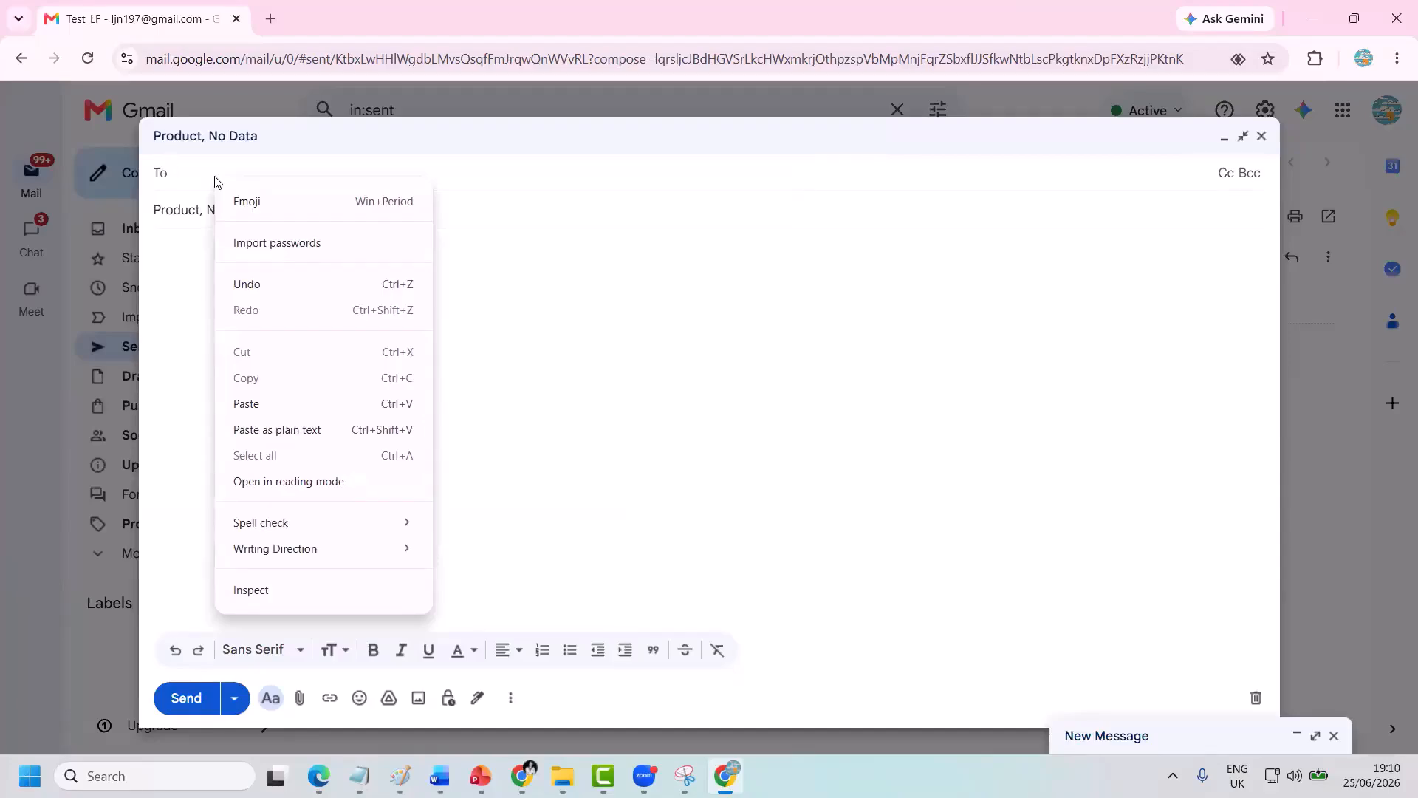
{"action": "left_click", "coordinate": [246, 403]}
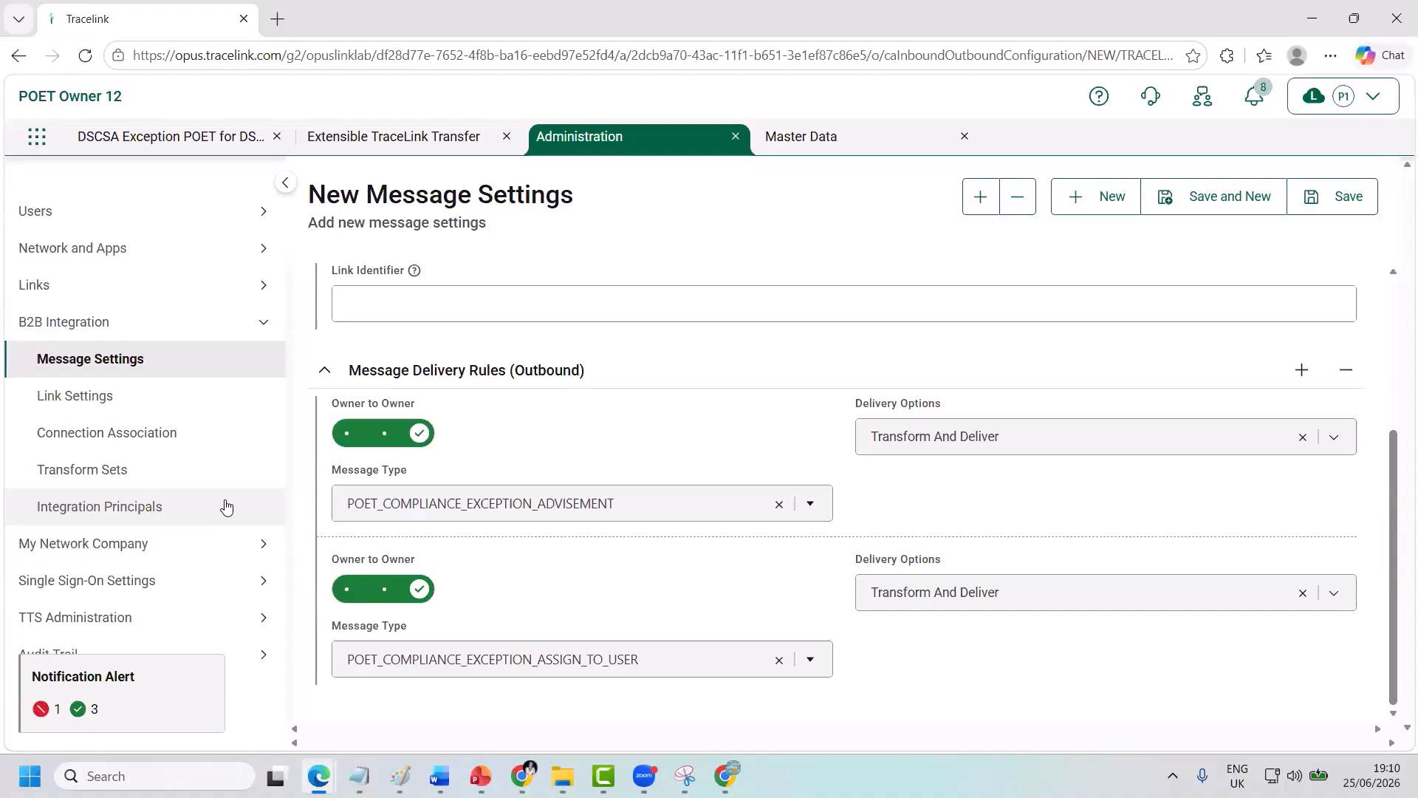
Confirm the POET_COMPLIANCE message shows Success in B2B Messages, then open My Networks' compliance exceptions.
{"action": "left_click", "coordinate": [348, 142]}
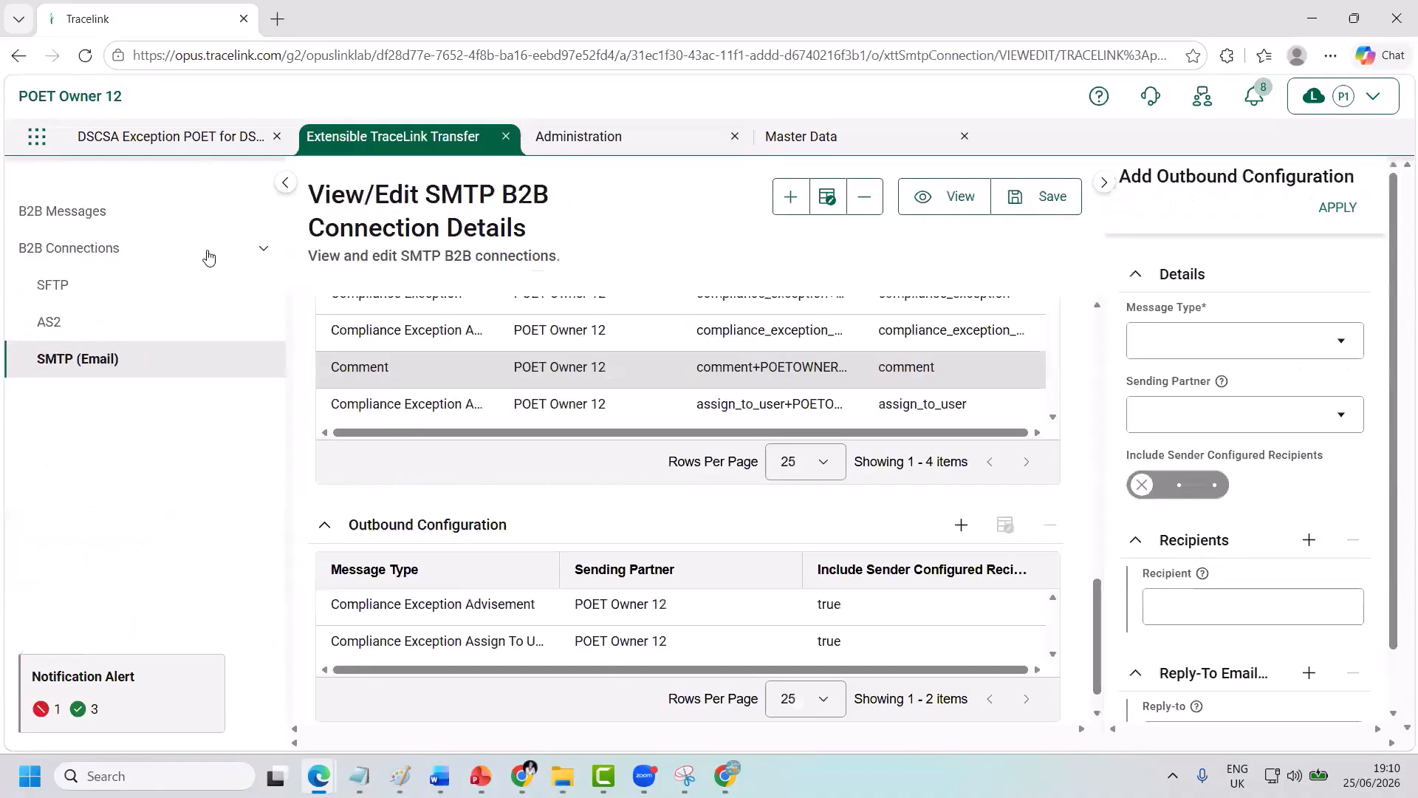
{"action": "left_click", "coordinate": [79, 214]}
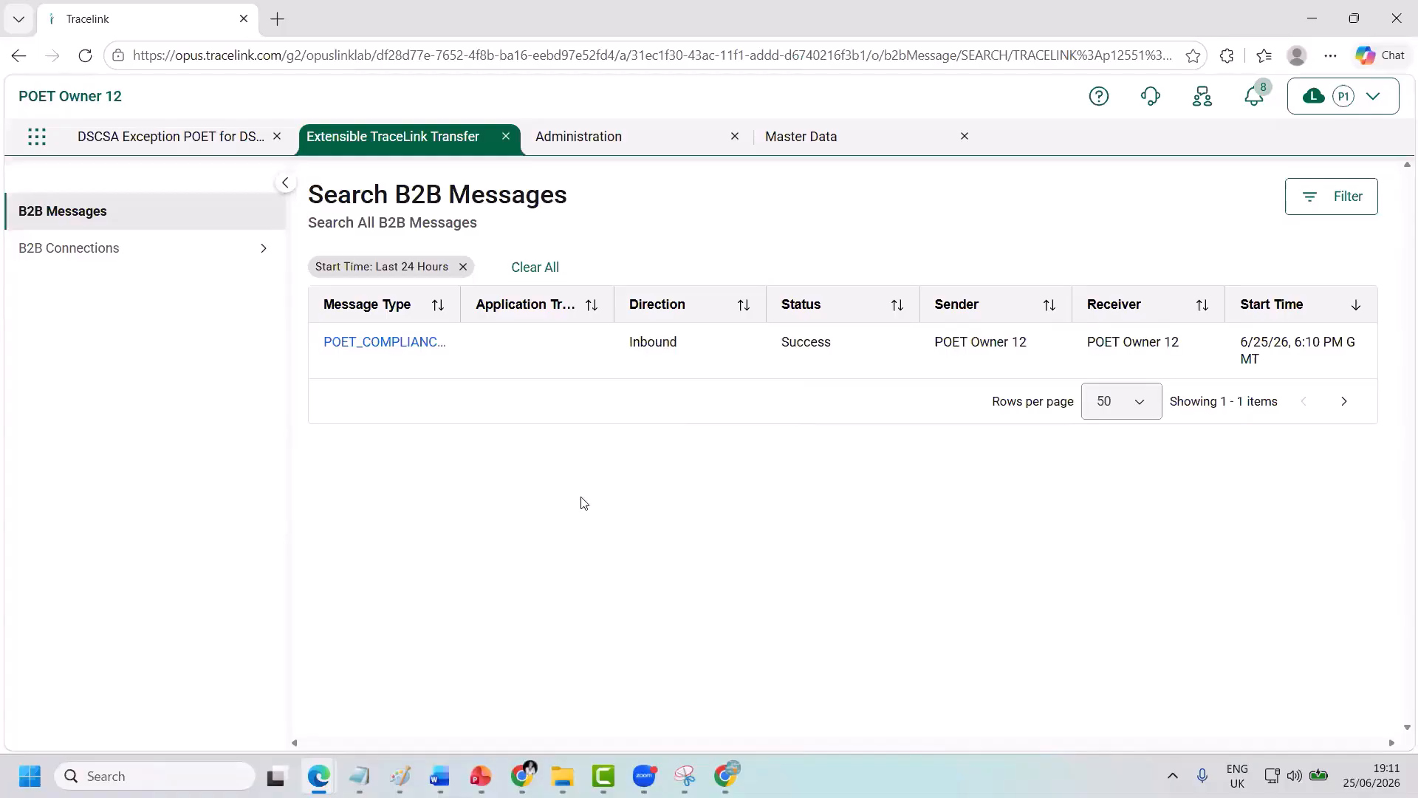
{"action": "left_click", "coordinate": [40, 152]}
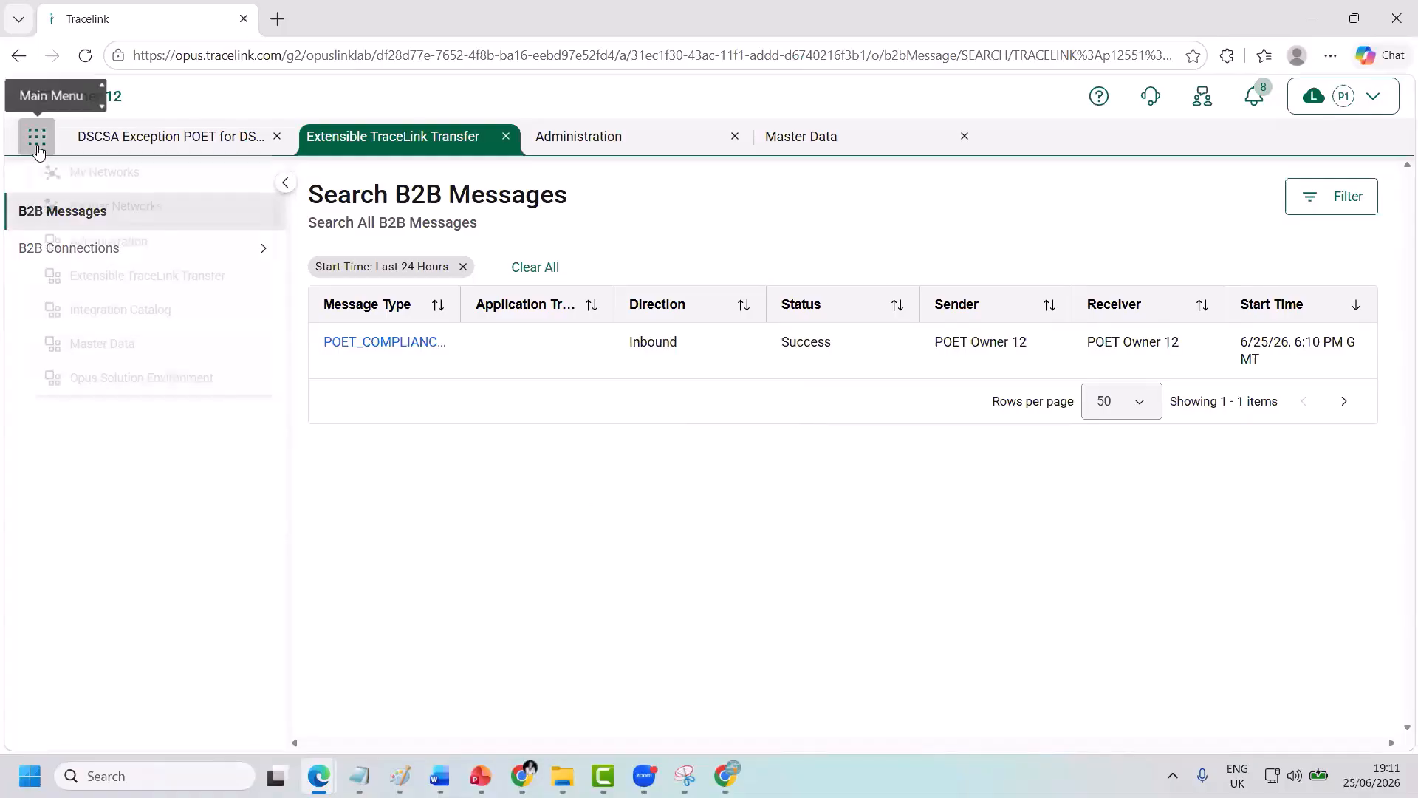
{"action": "left_click", "coordinate": [68, 177]}
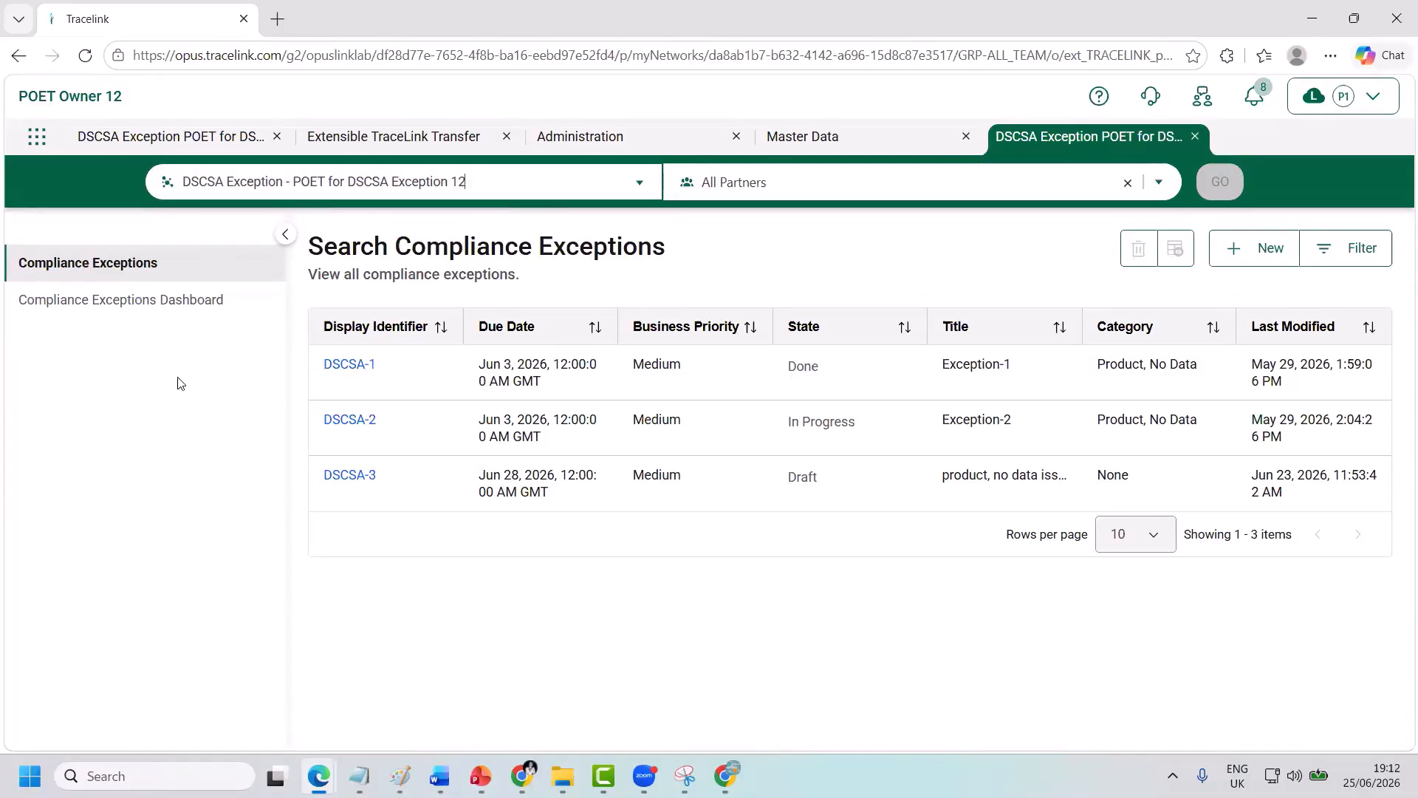
Edit exception DSCSA-3, paste POET Partner 1's email as the assignee, and save it.
{"action": "left_click", "coordinate": [344, 475]}
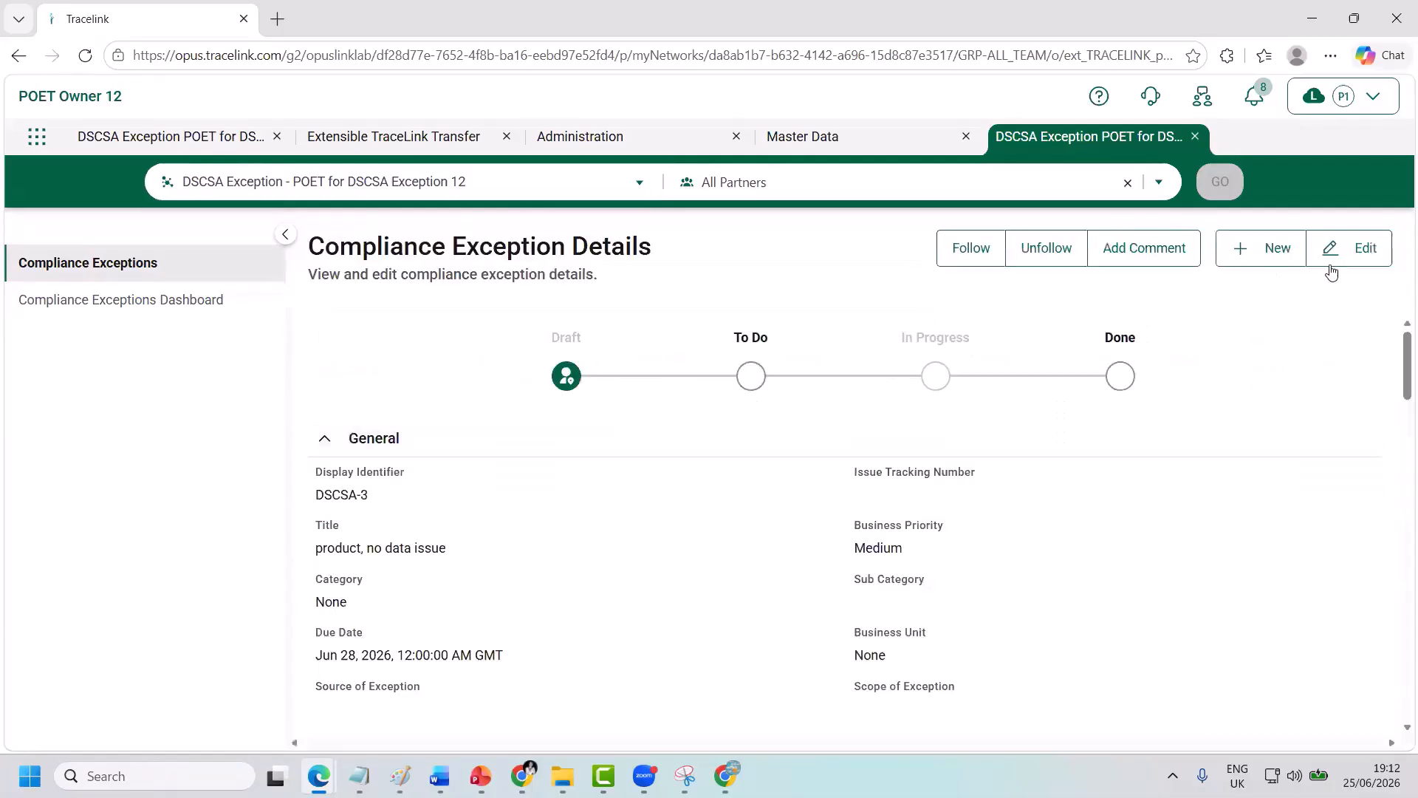
{"action": "left_click", "coordinate": [1332, 270]}
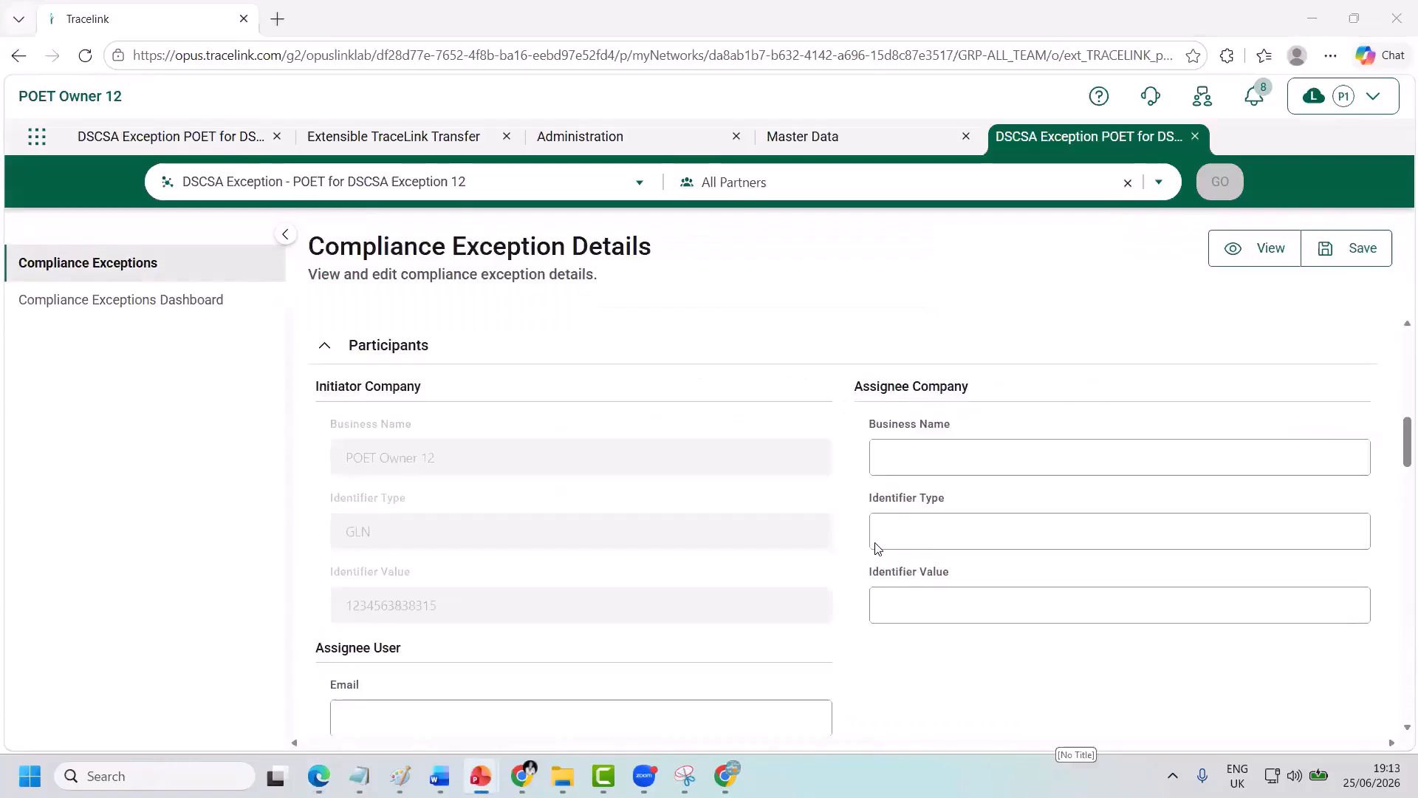
{"action": "scroll", "coordinate": [692, 531], "scroll_direction": "down", "scroll_amount": 2}
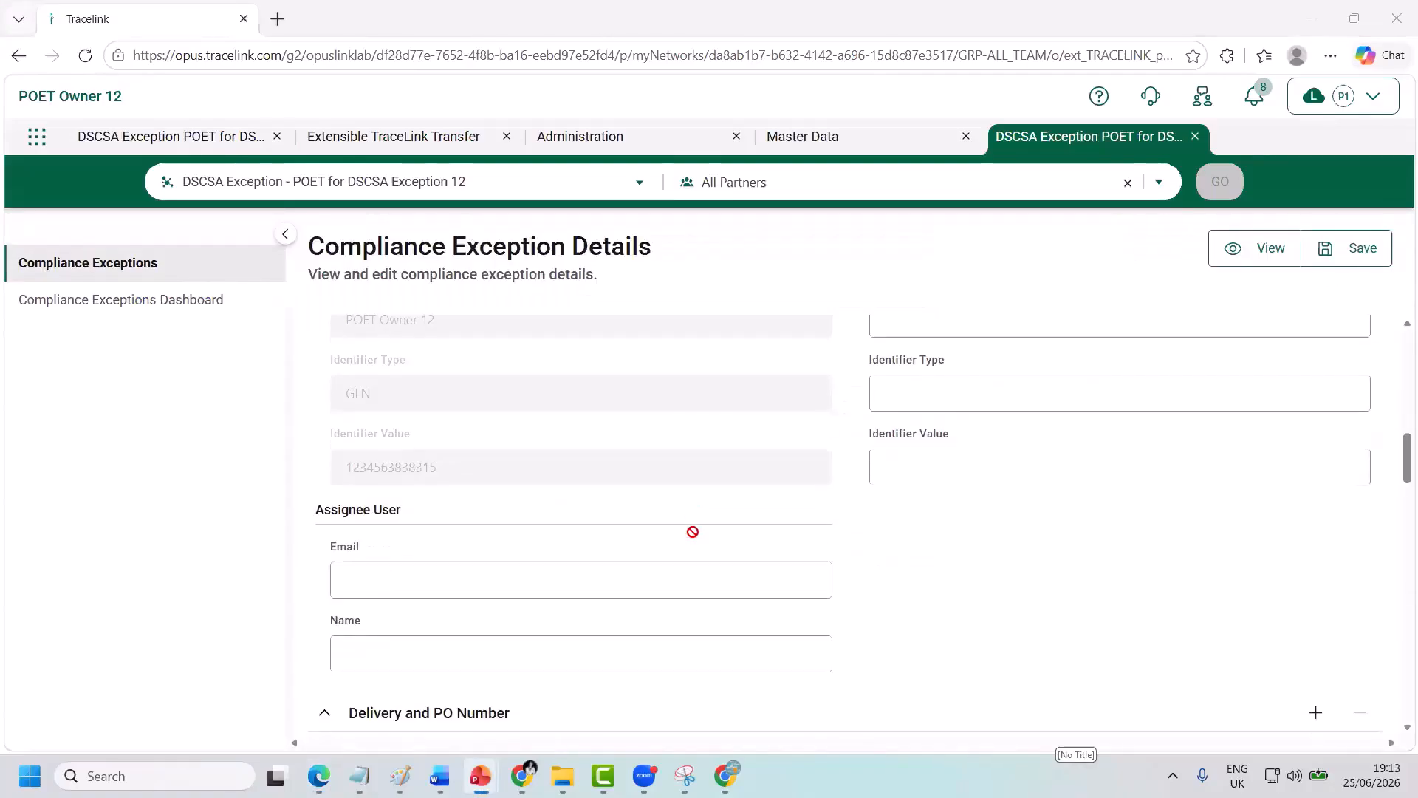
{"action": "left_click", "coordinate": [468, 588]}
{"action": "right_click", "coordinate": [468, 587]}
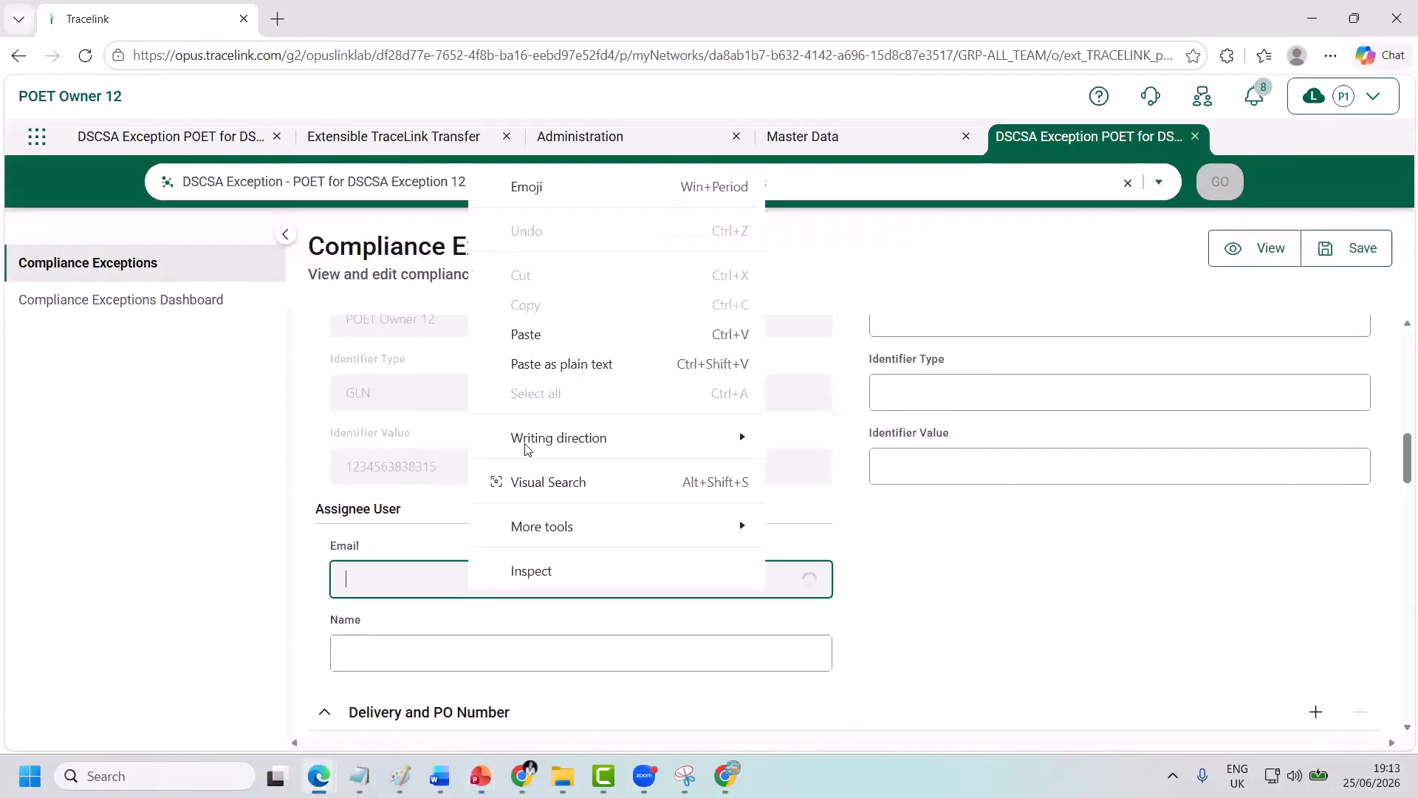
{"action": "left_click", "coordinate": [541, 344]}
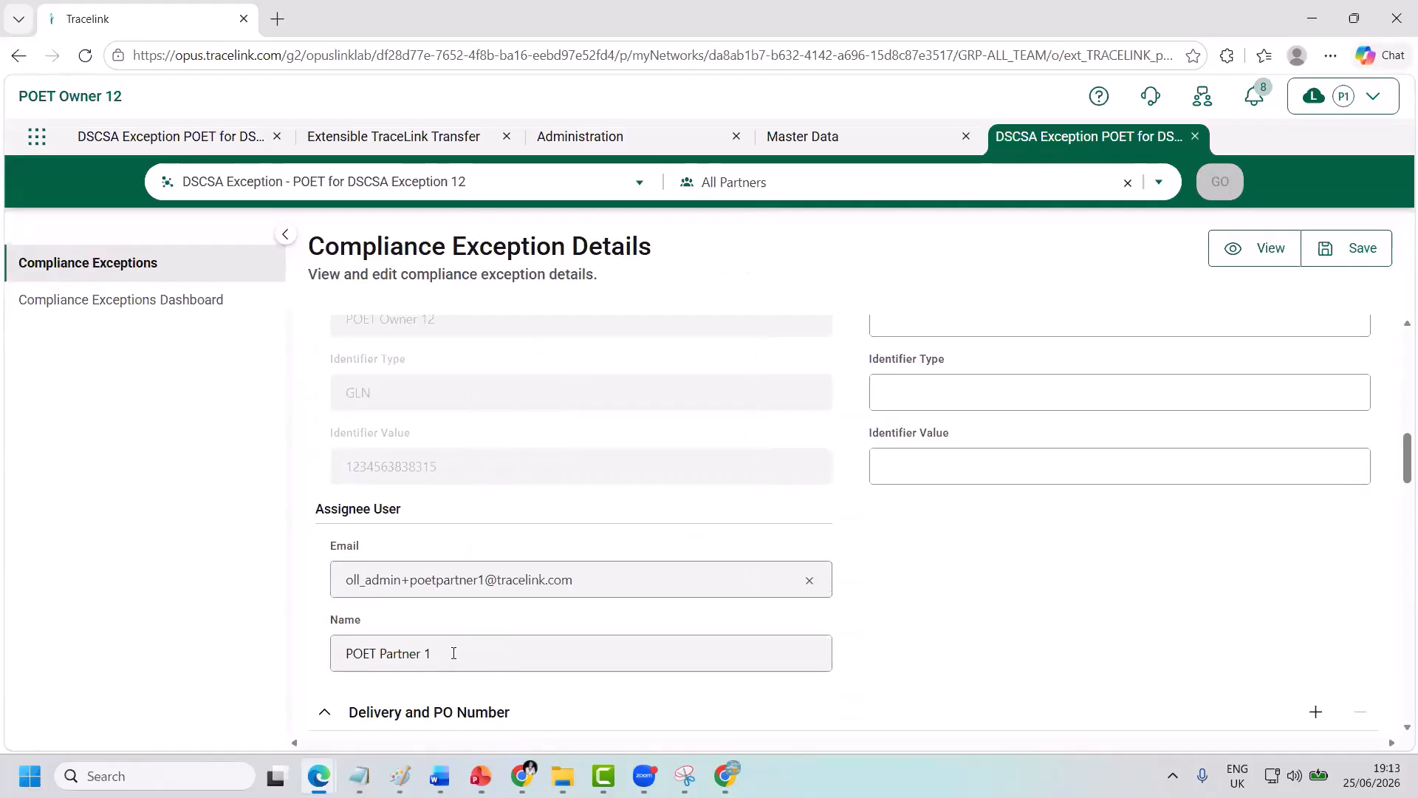
{"action": "scroll", "coordinate": [956, 636], "scroll_direction": "down", "scroll_amount": 1}
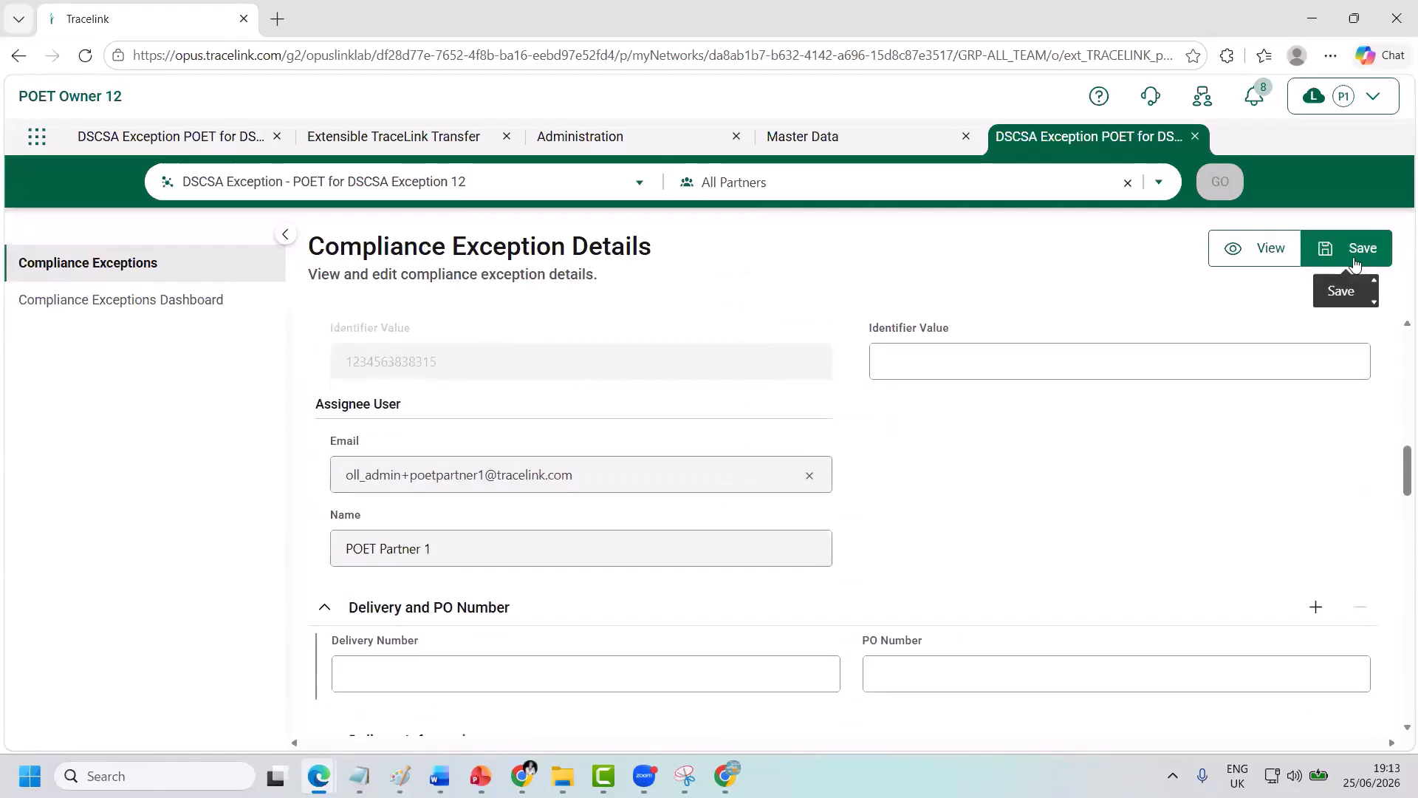
{"action": "left_click", "coordinate": [1355, 259]}
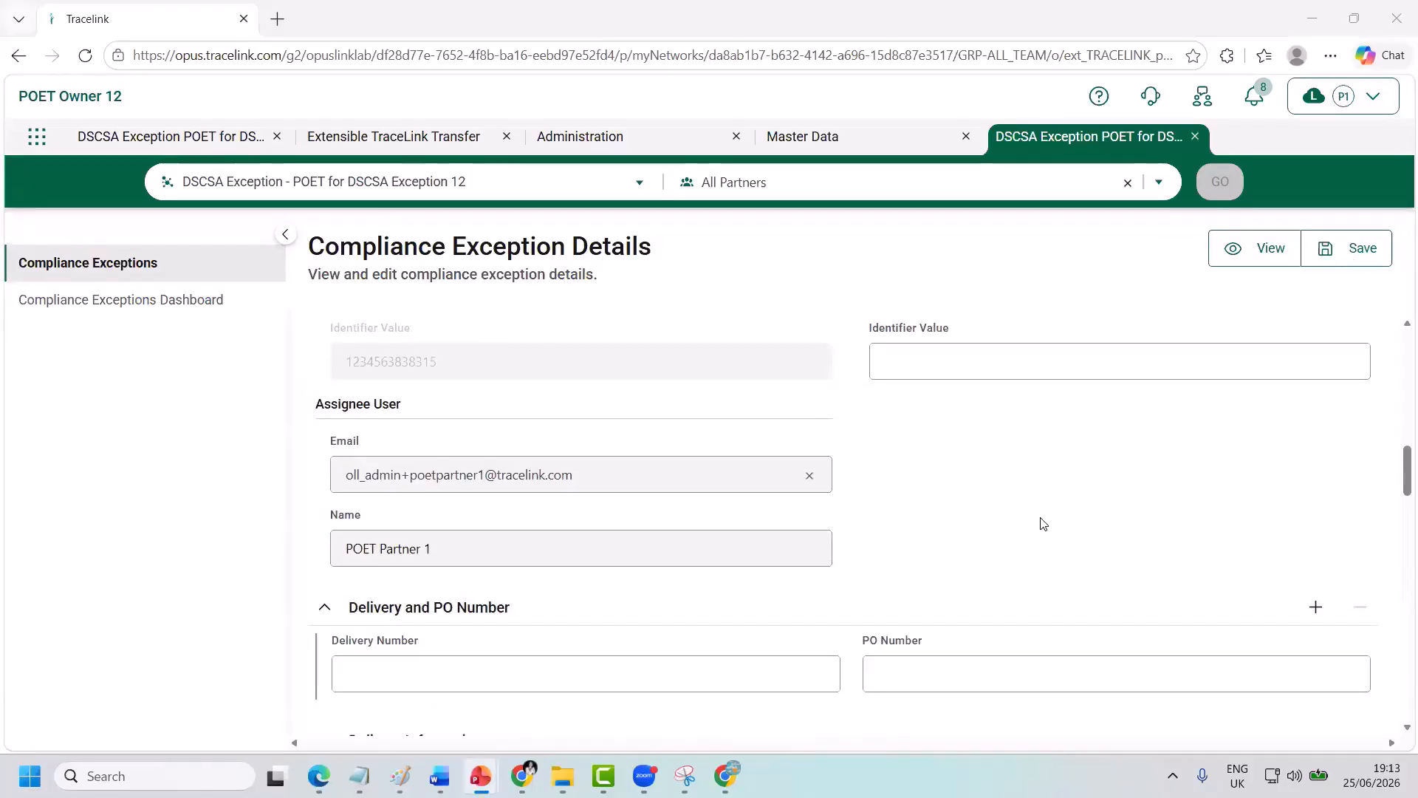